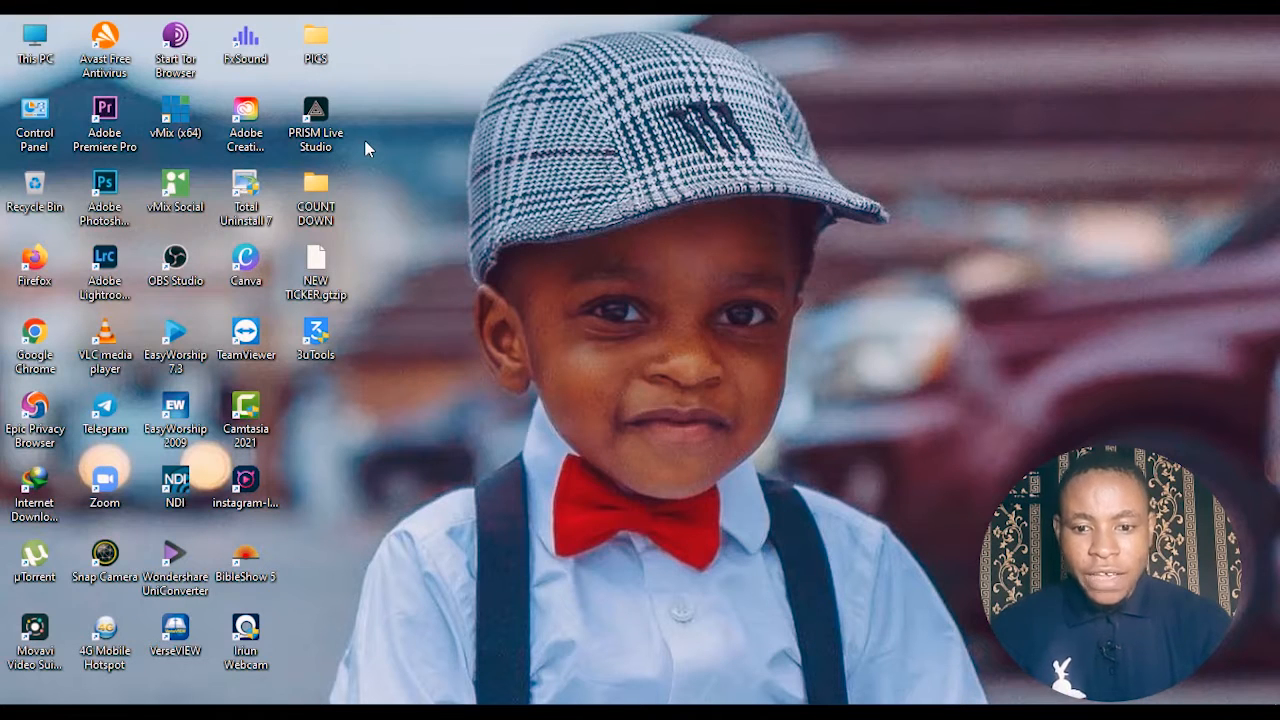
Step: Open PRISM Live Studio from the desktop, select the WEB CAM1 source in the edit preview and adjust the window to fit the screen
{"action": "double_click", "coordinate": [315, 125]}
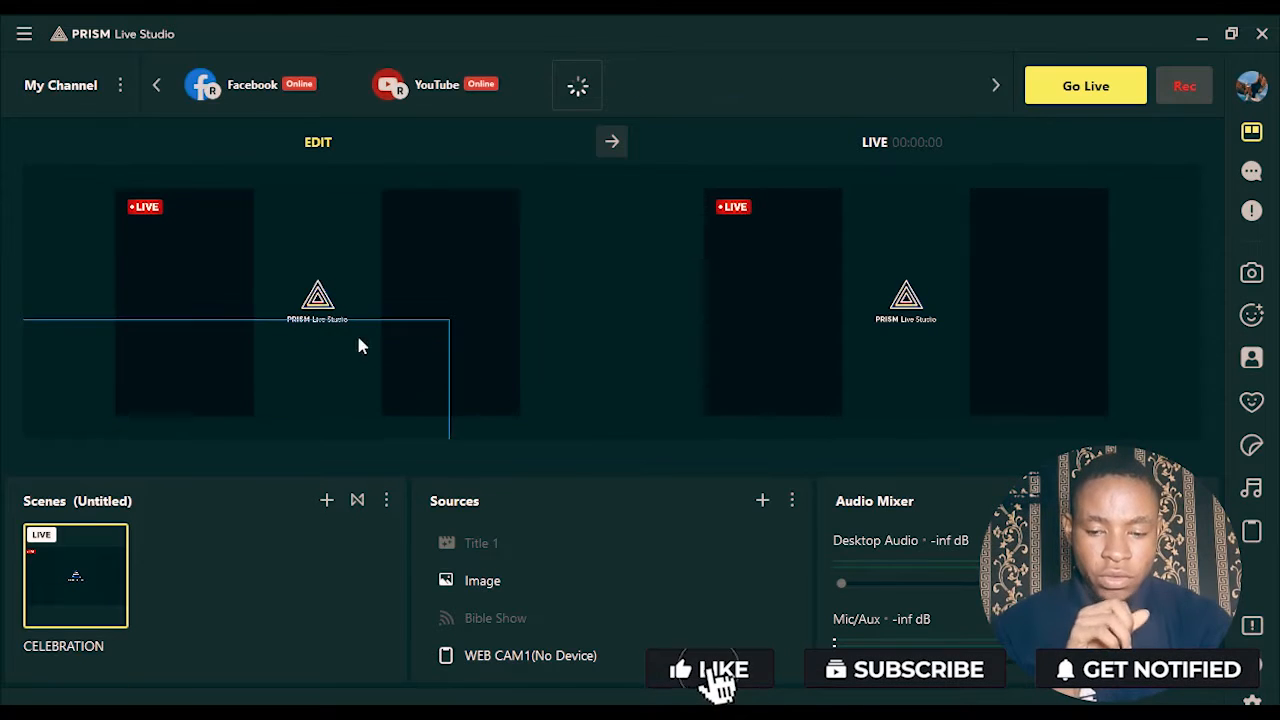
{"action": "left_click", "coordinate": [323, 292]}
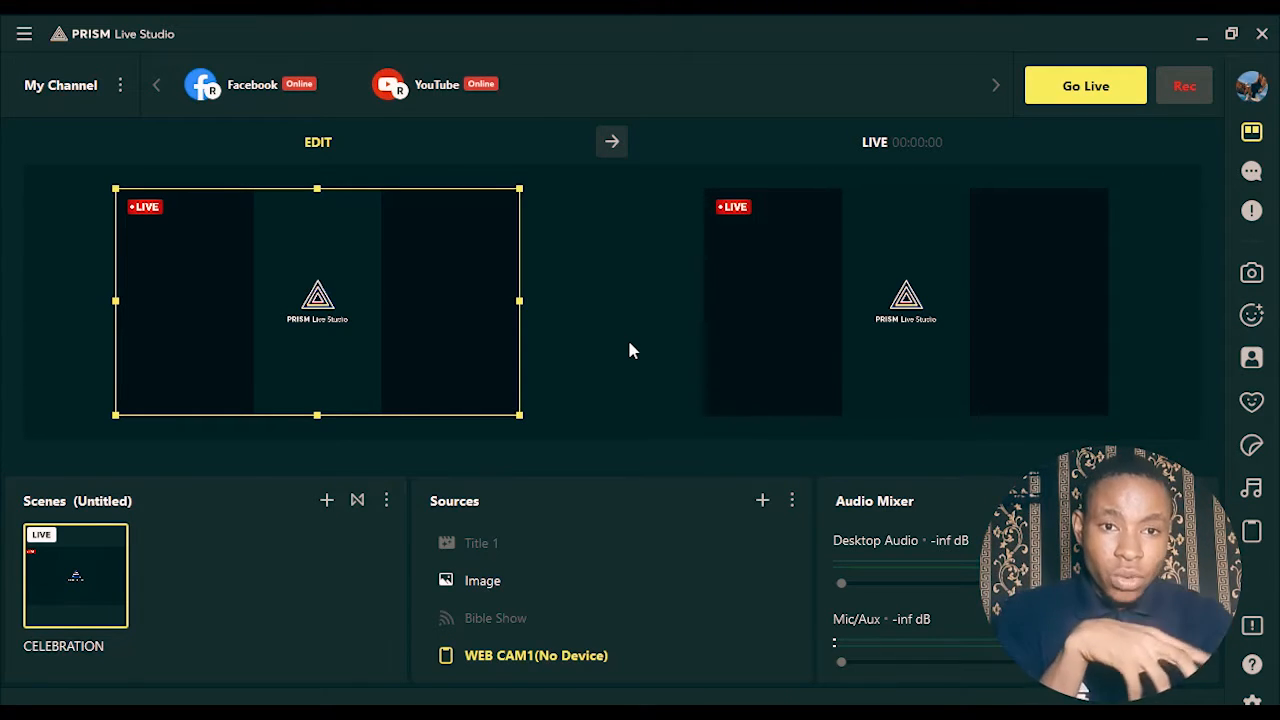
{"action": "left_click", "coordinate": [1231, 34]}
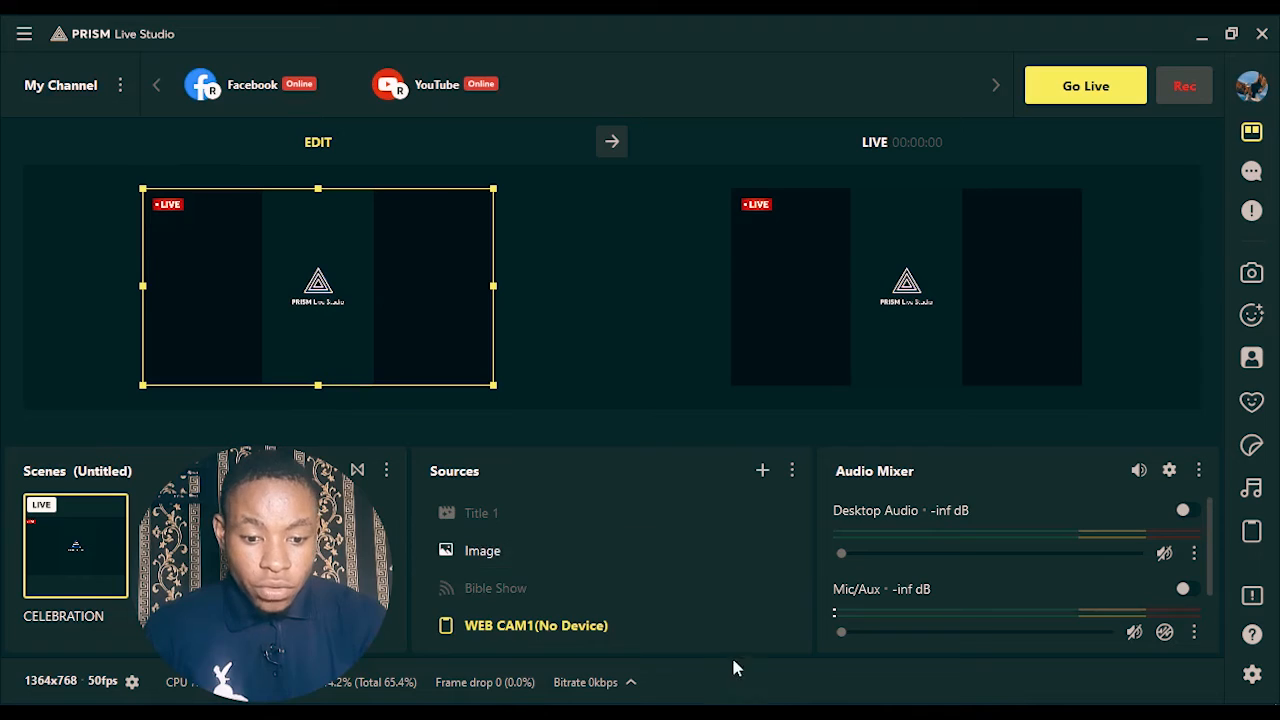
Step: Switch to the Chrome browser and open prismlive.com in a new tab
{"action": "key", "text": "alt+Tab"}
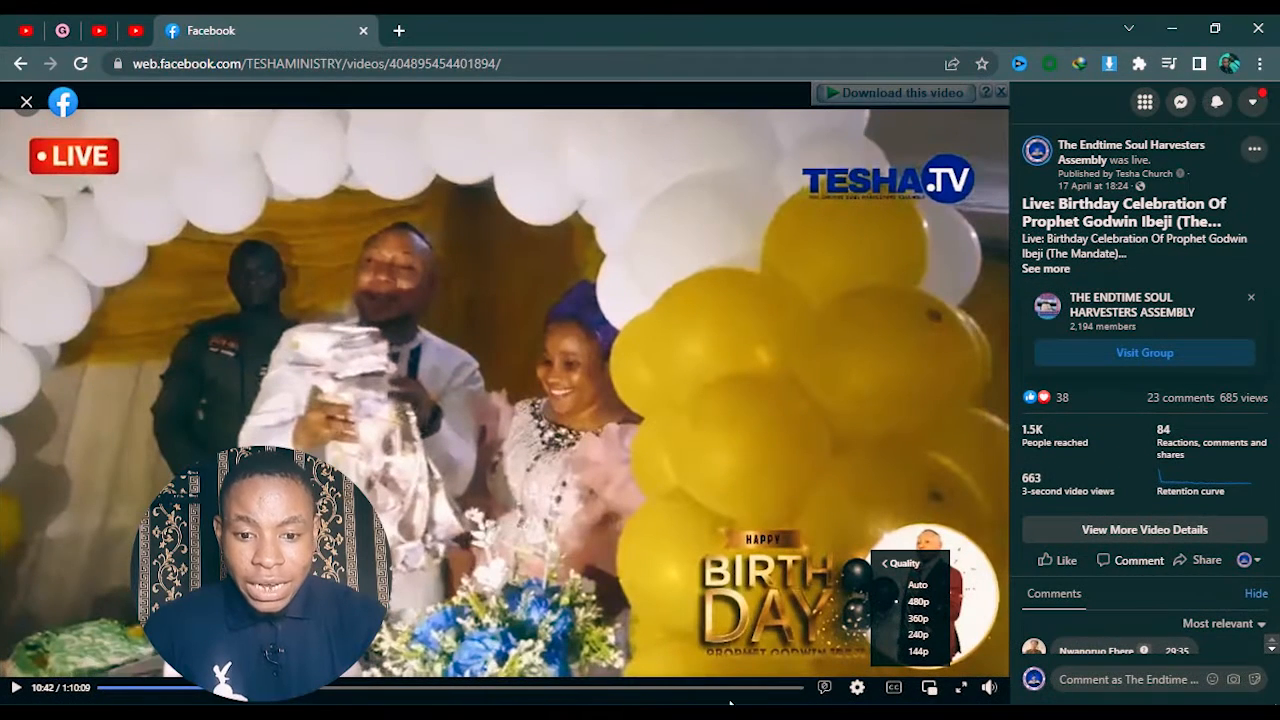
{"action": "left_click", "coordinate": [398, 30]}
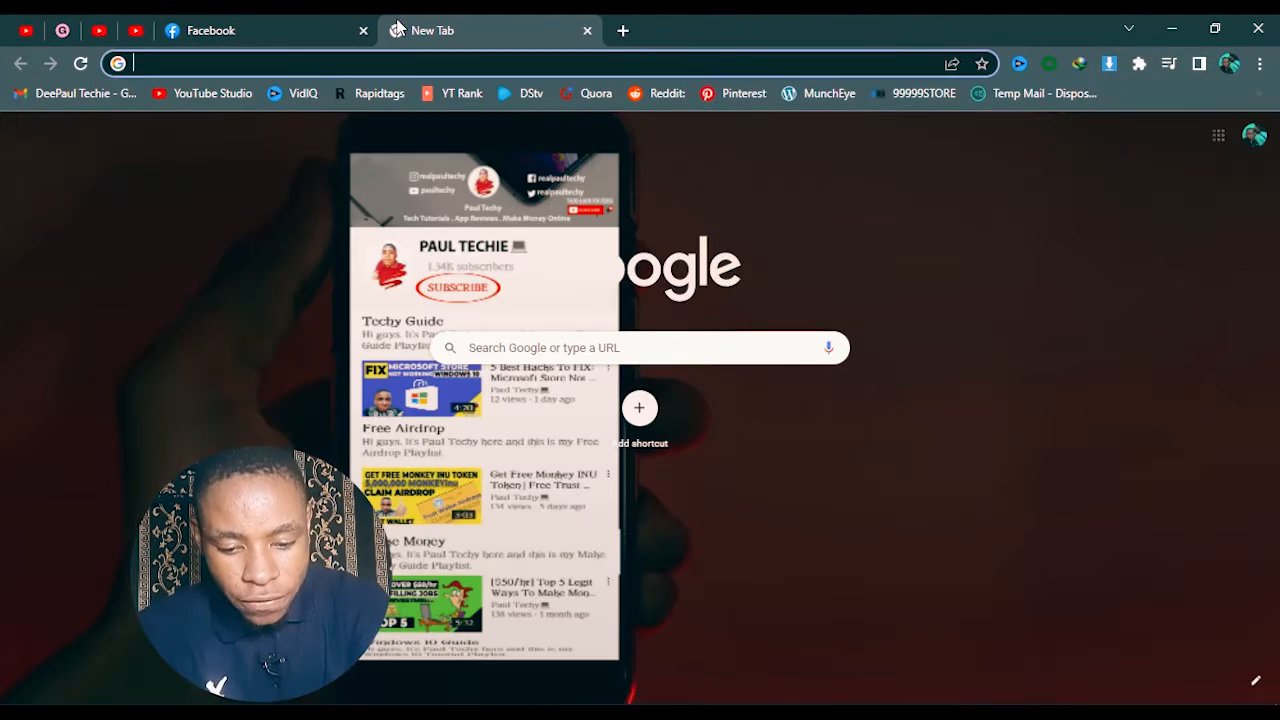
{"action": "type", "text": "prismlive.com"}
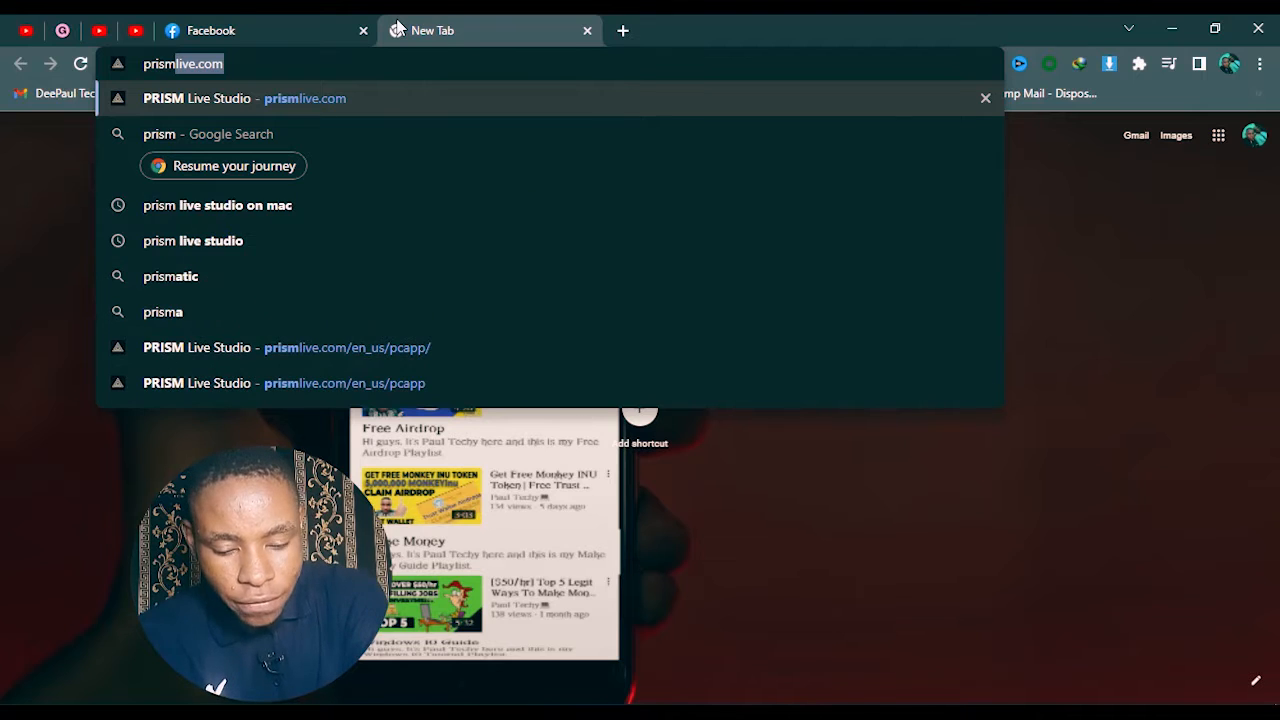
{"action": "key", "text": "Return"}
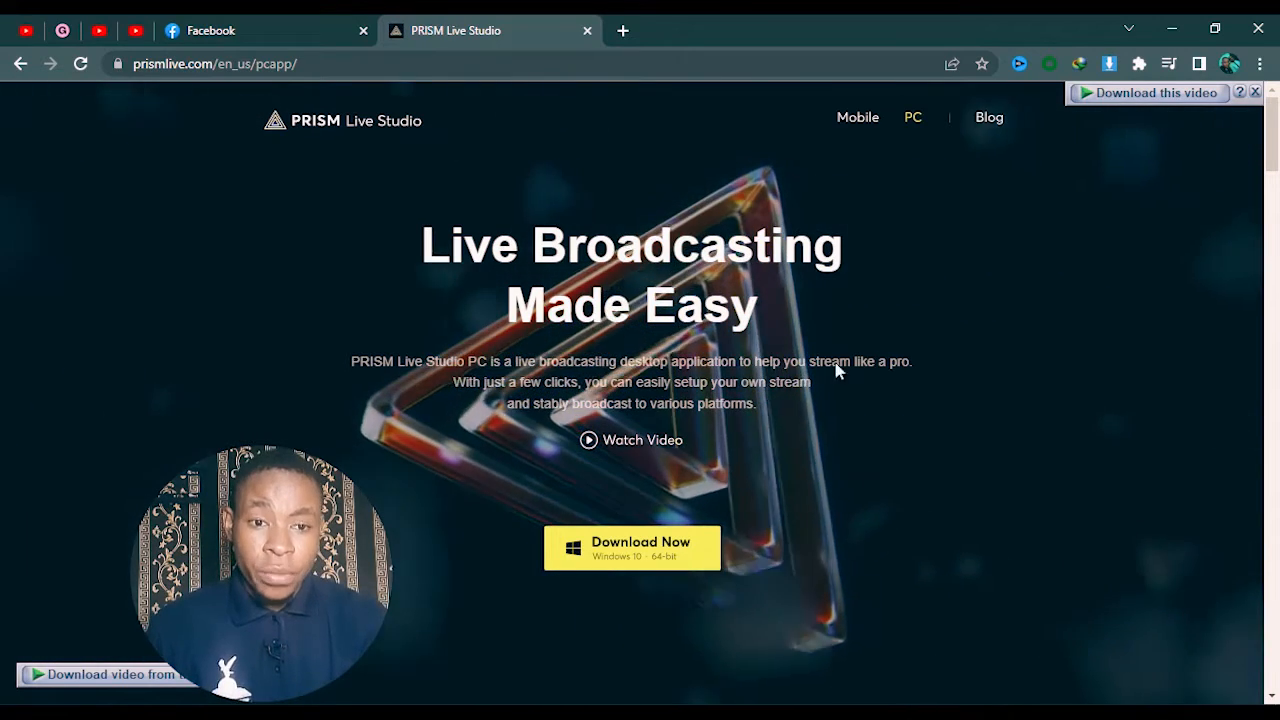
Step: View the Mobile page of the PRISM website with its app store downloads, and return to PRISM Live Studio
{"action": "left_click", "coordinate": [858, 120]}
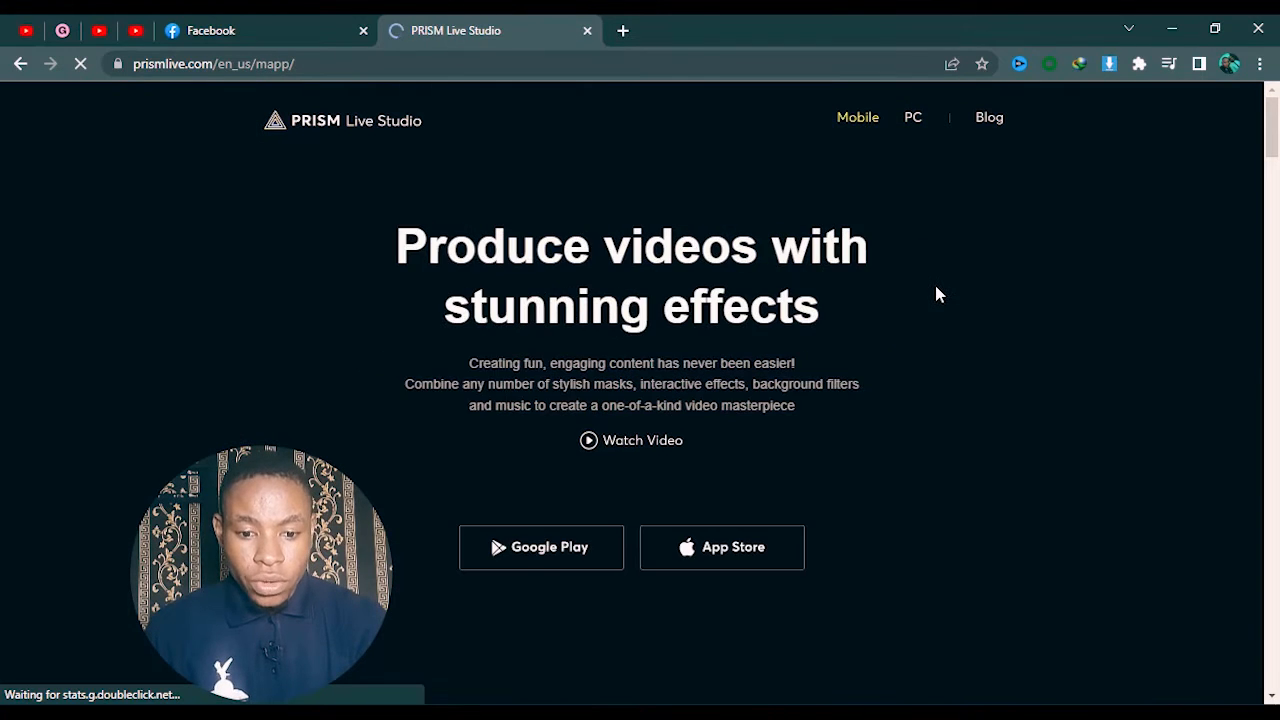
{"action": "scroll", "coordinate": [846, 434], "scroll_direction": "down", "scroll_amount": 1}
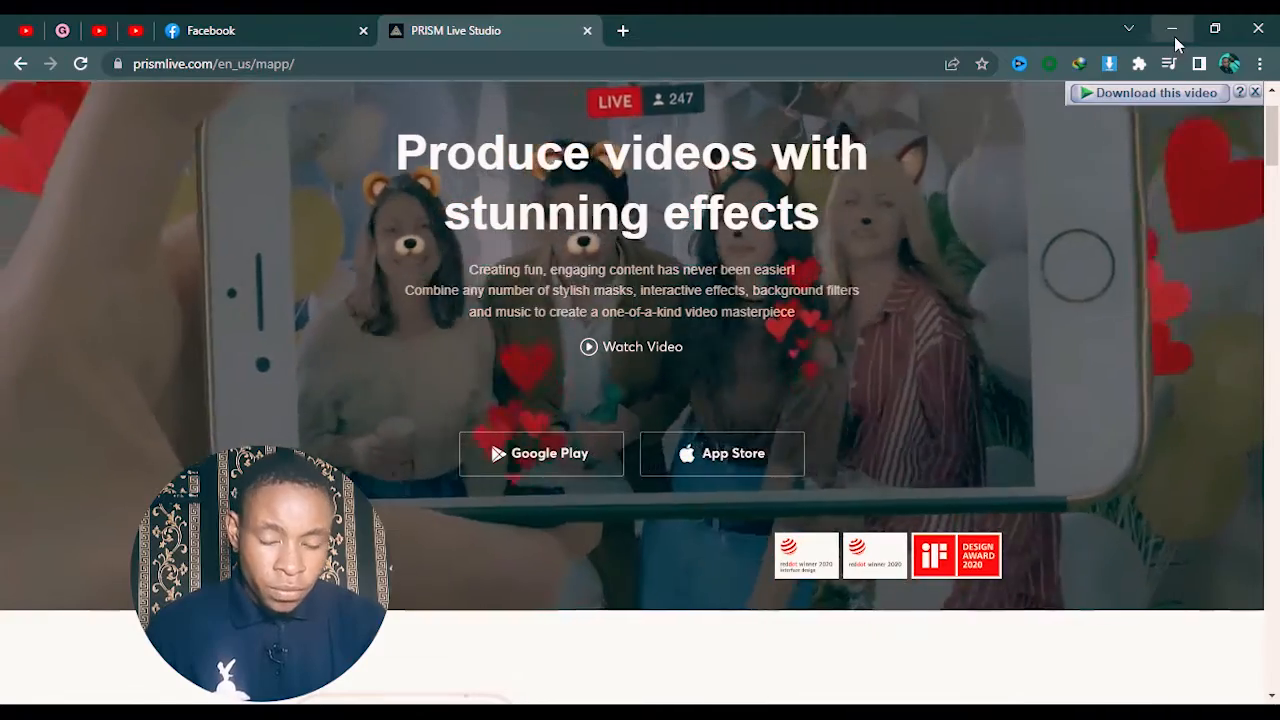
{"action": "scroll", "coordinate": [1151, 231], "scroll_direction": "up", "scroll_amount": 1}
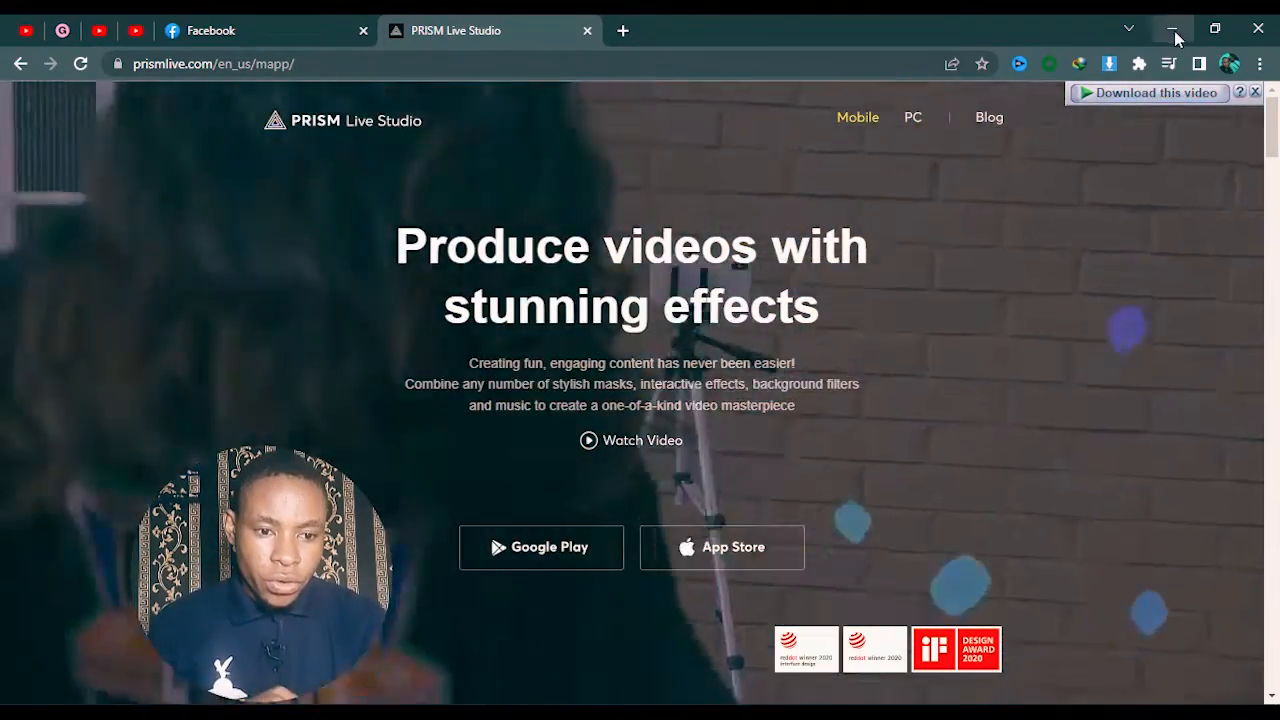
{"action": "left_click", "coordinate": [1172, 28]}
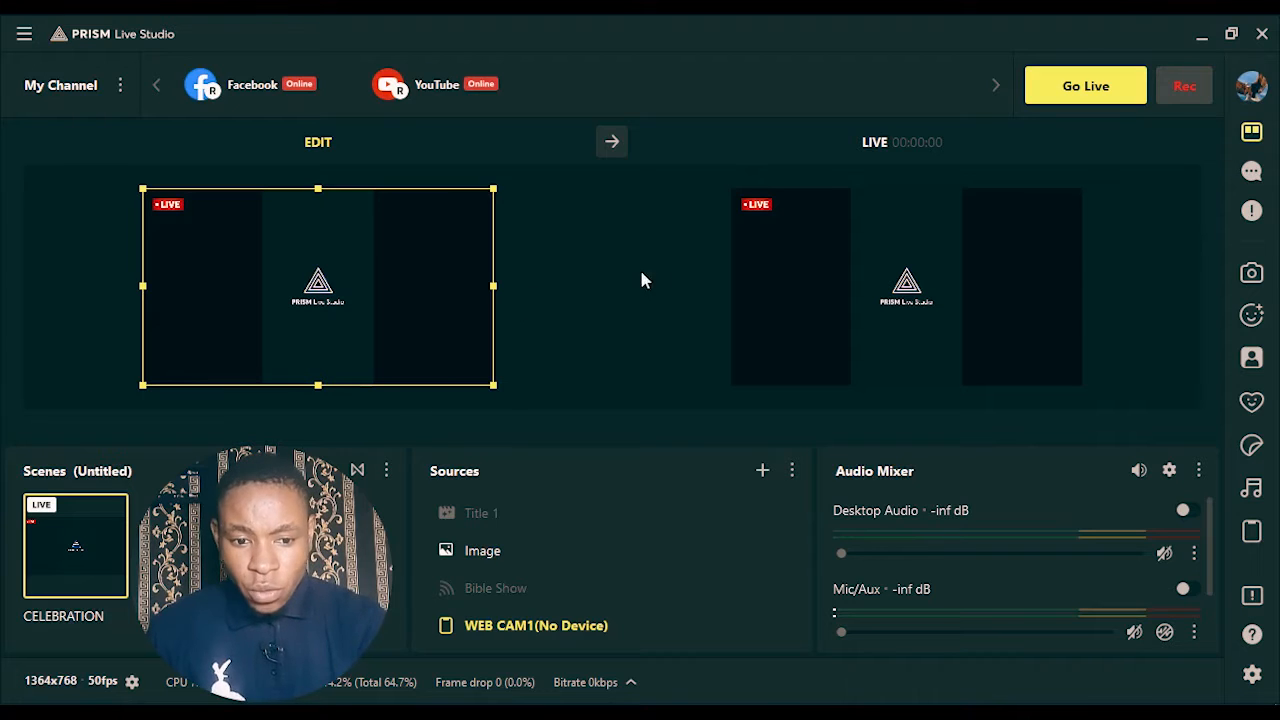
Step: Compare the single live preview with the dual edit and live view, finish in dual view and deselect the webcam source
{"action": "left_click", "coordinate": [1253, 136]}
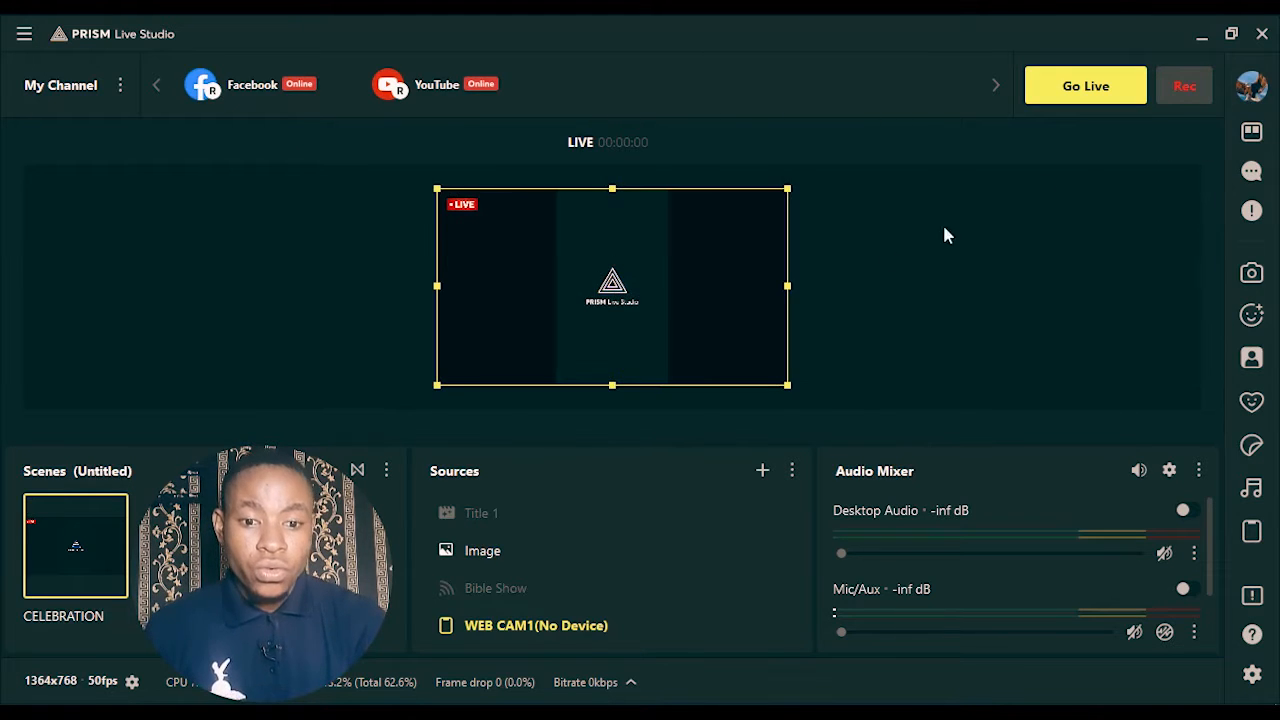
{"action": "left_click", "coordinate": [1253, 137]}
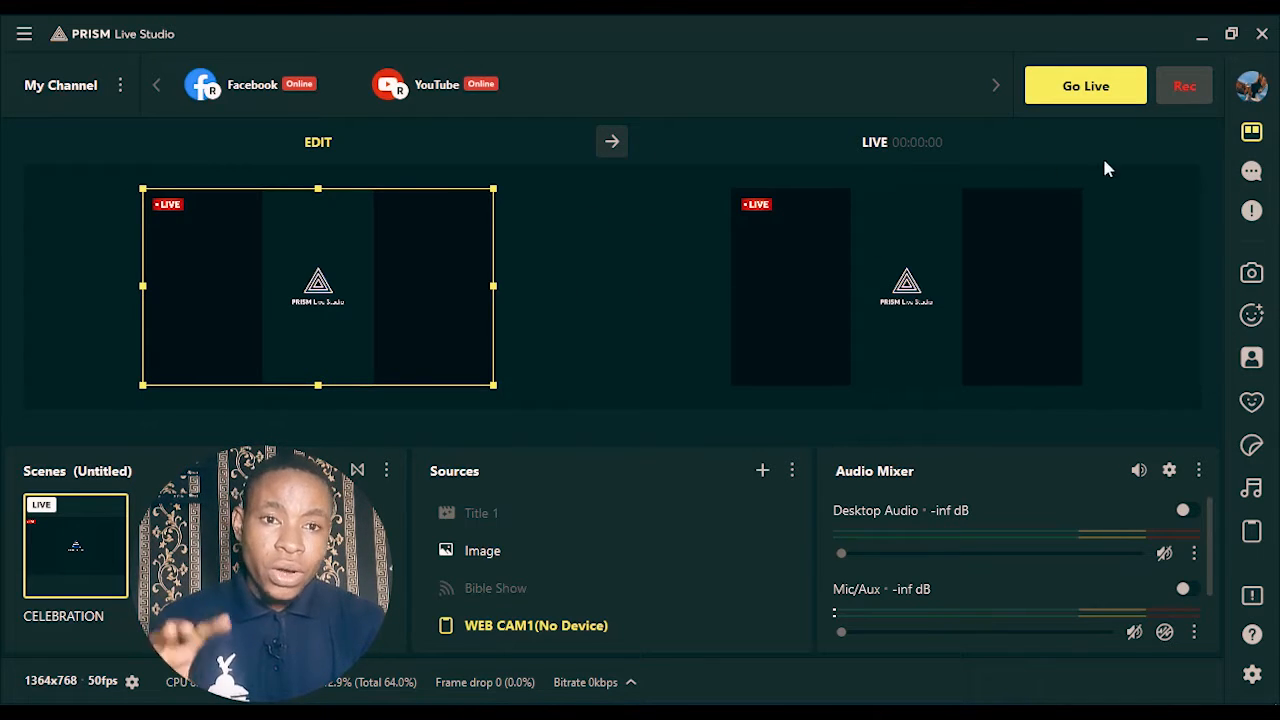
{"action": "left_click", "coordinate": [1253, 134]}
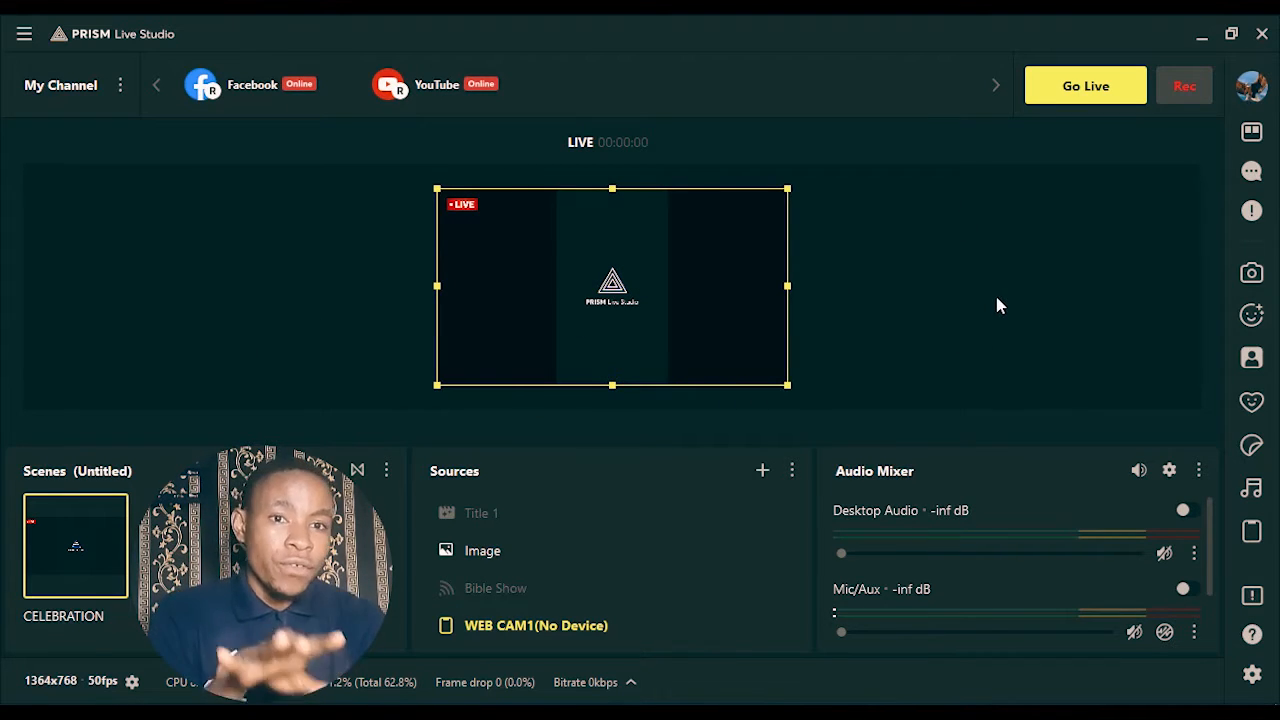
{"action": "left_click", "coordinate": [1252, 133]}
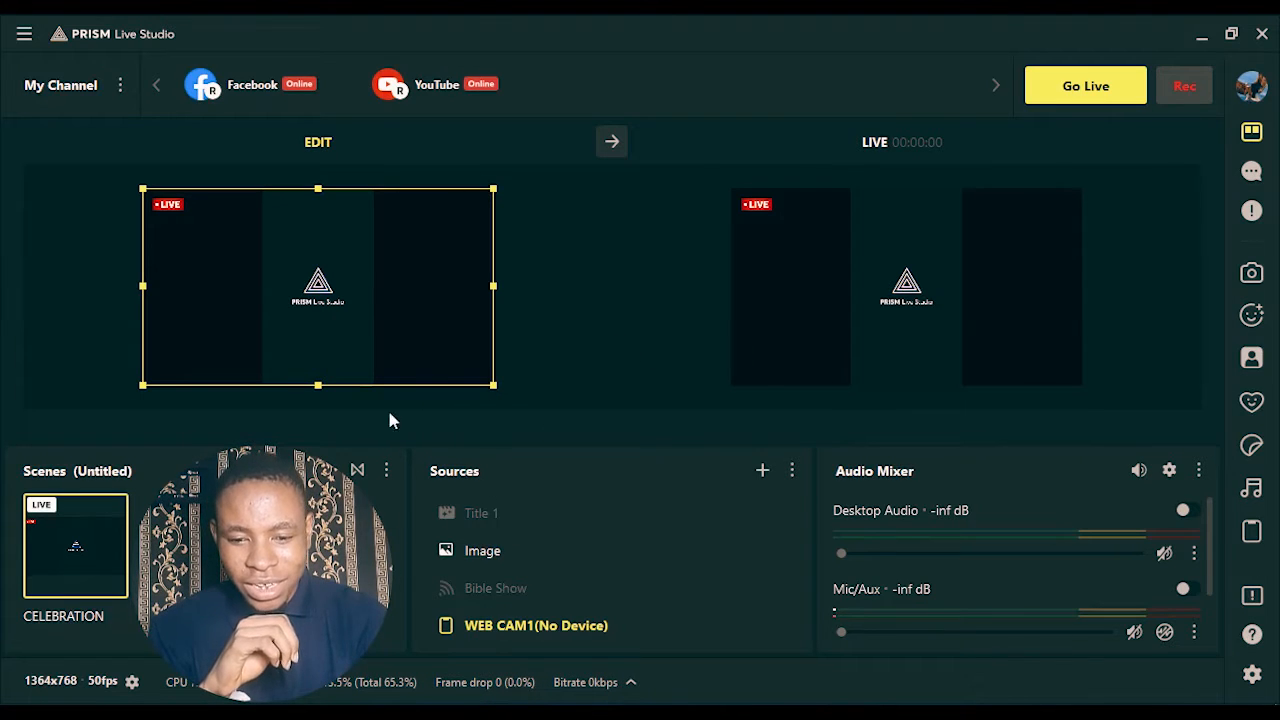
{"action": "left_click", "coordinate": [609, 226]}
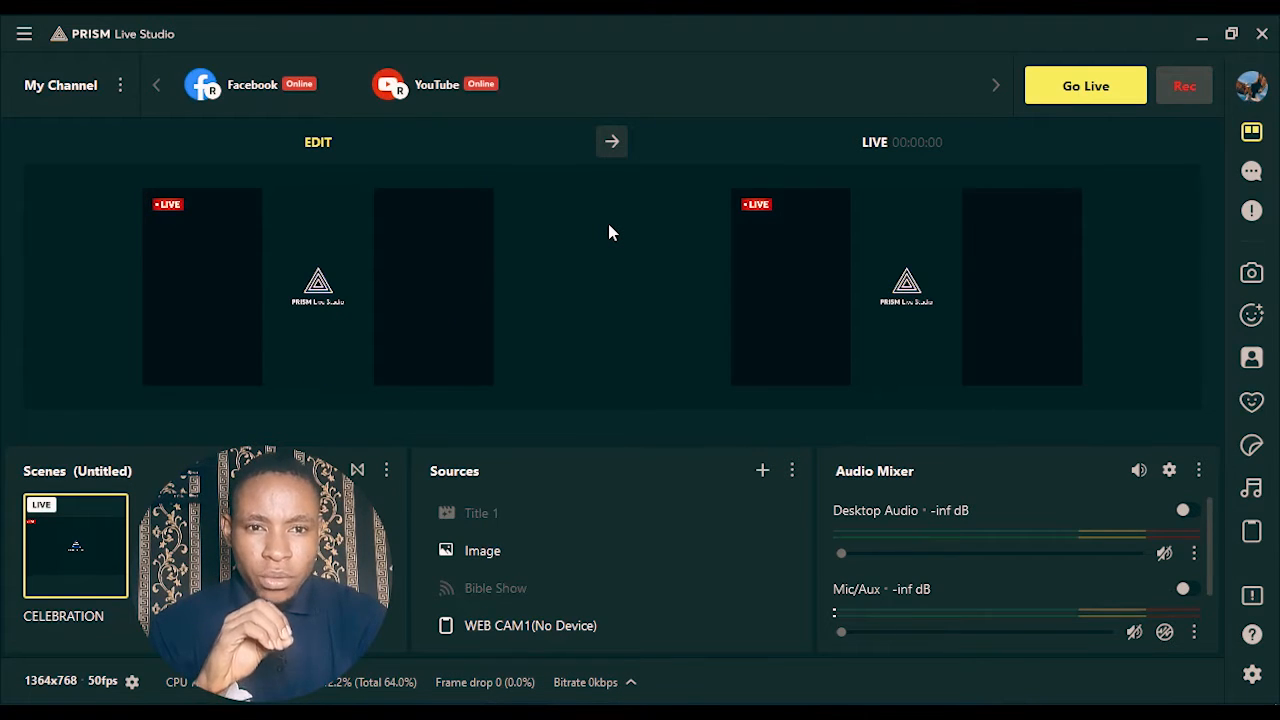
Step: Examine the Chat feature and its option for adding a PRISM chat source, and close it
{"action": "left_click", "coordinate": [1252, 172]}
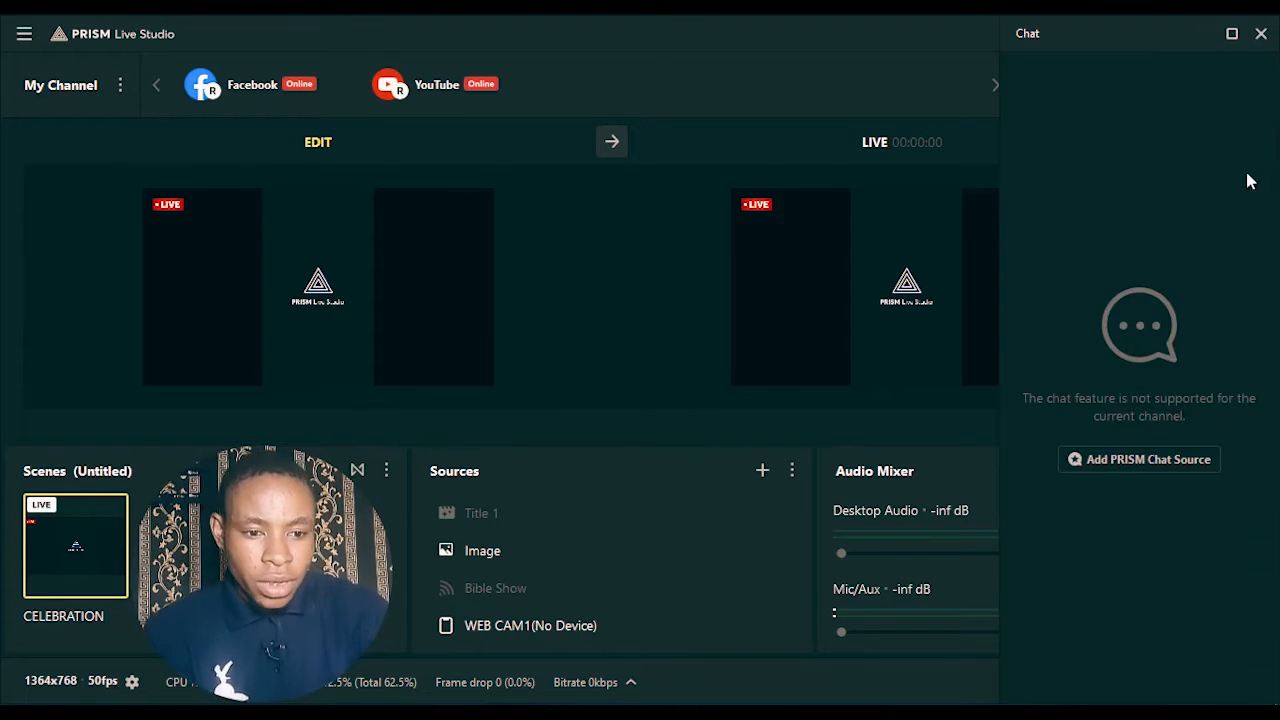
{"action": "left_click", "coordinate": [1261, 33]}
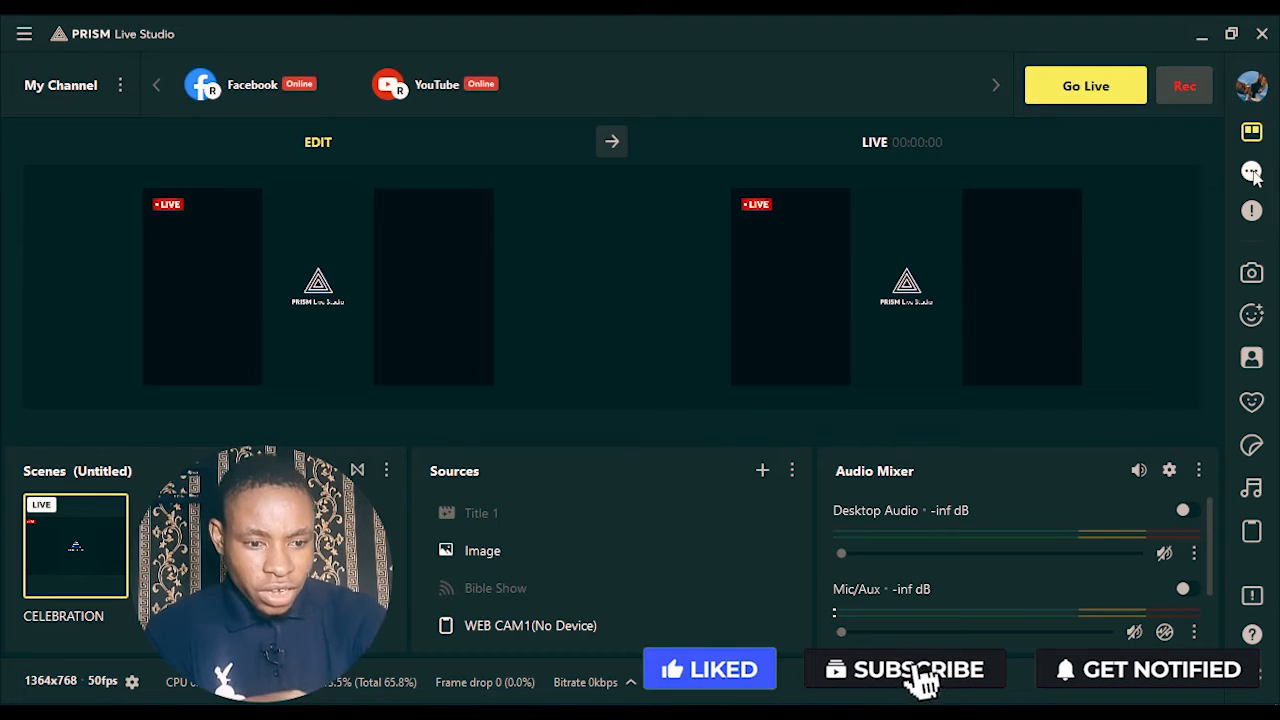
{"action": "left_click", "coordinate": [1252, 172]}
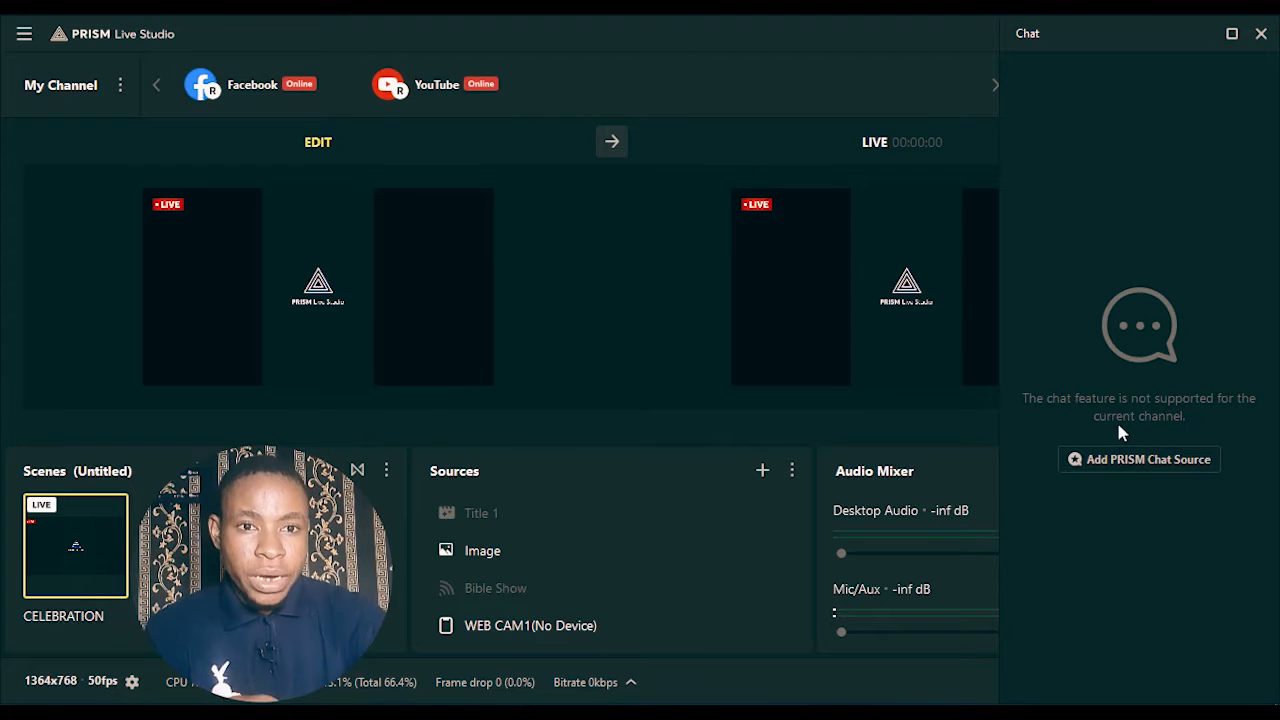
{"action": "left_click", "coordinate": [1262, 36]}
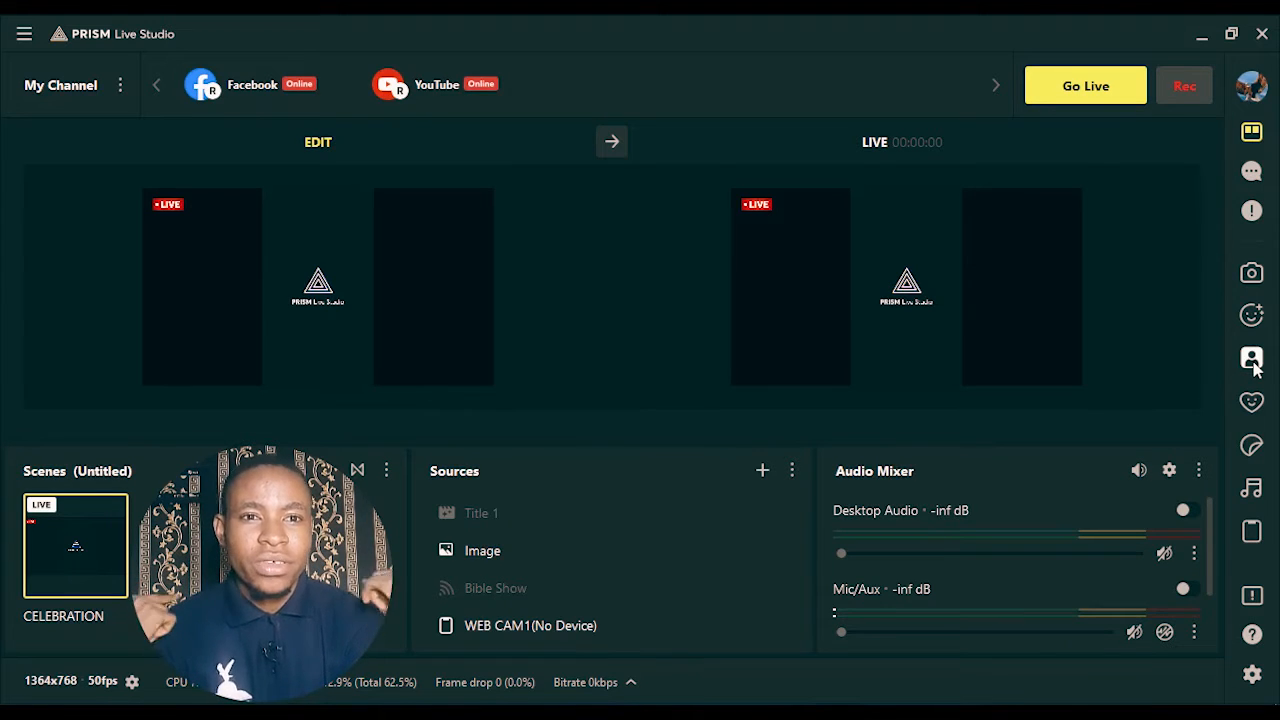
Step: Browse the PRISM collection of virtual backgrounds
{"action": "left_click", "coordinate": [1253, 364]}
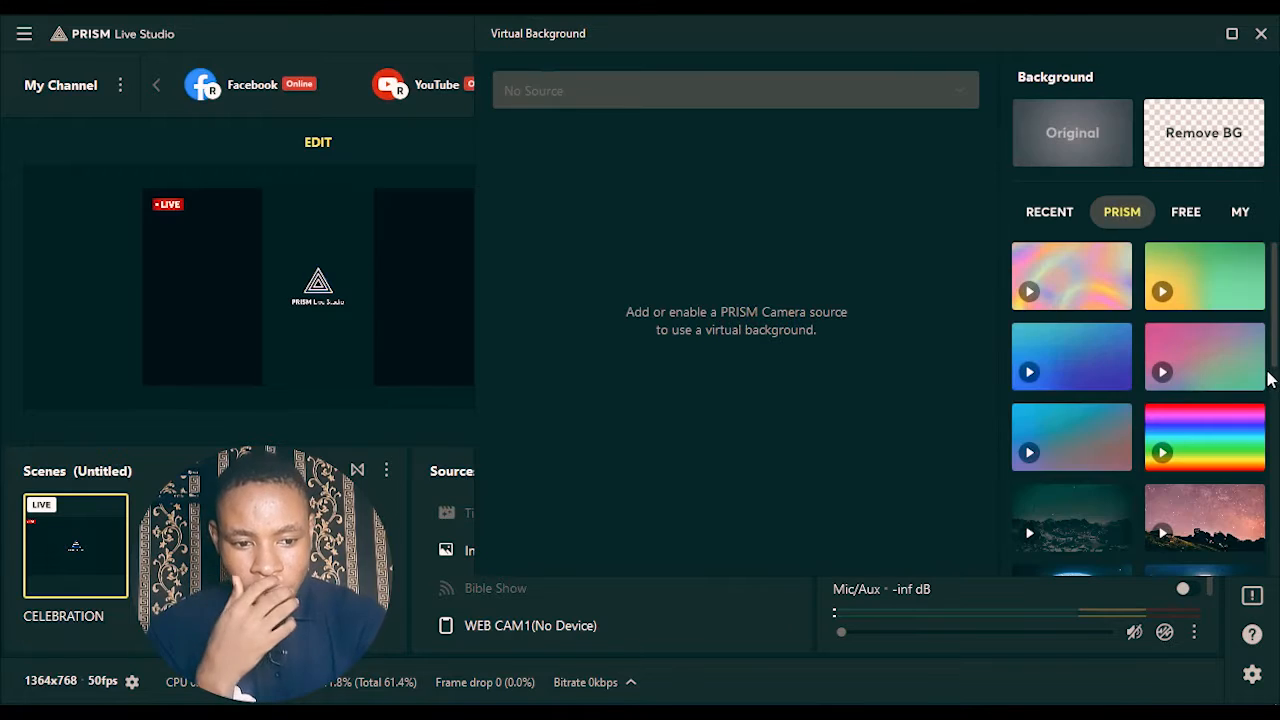
{"action": "scroll", "coordinate": [1171, 337], "scroll_direction": "down", "scroll_amount": 3}
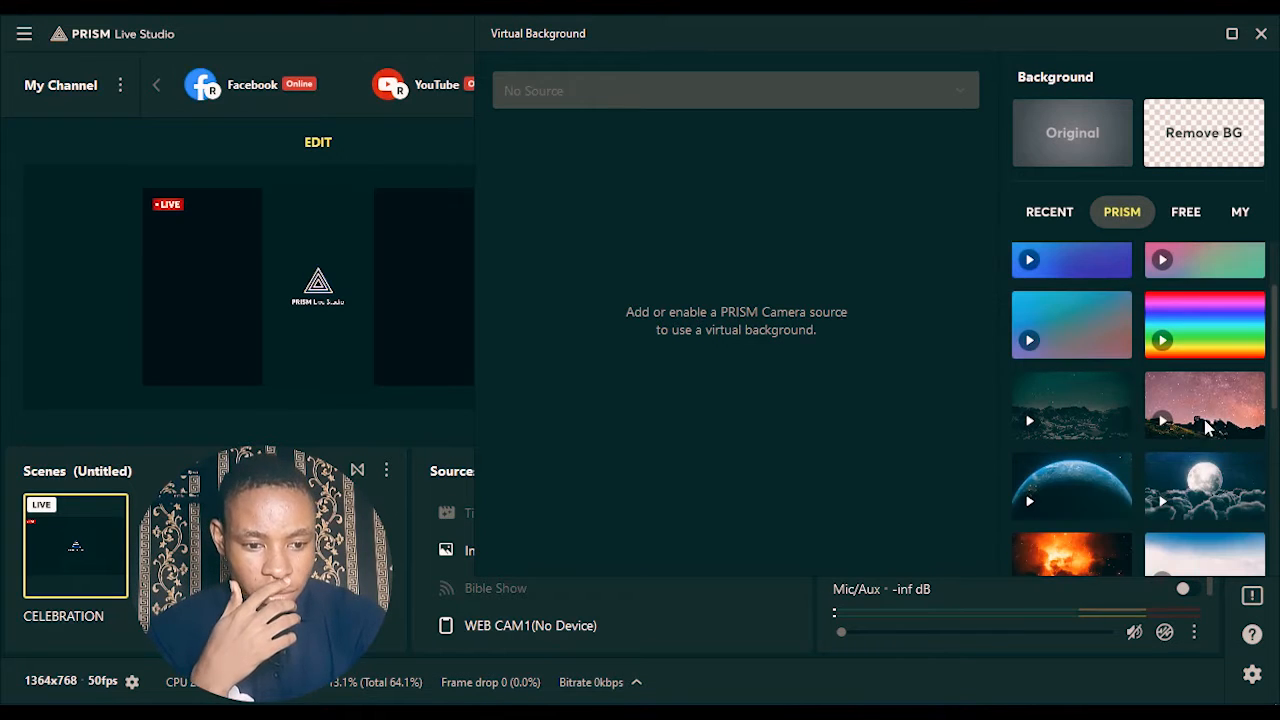
{"action": "scroll", "coordinate": [1110, 460], "scroll_direction": "down", "scroll_amount": 6}
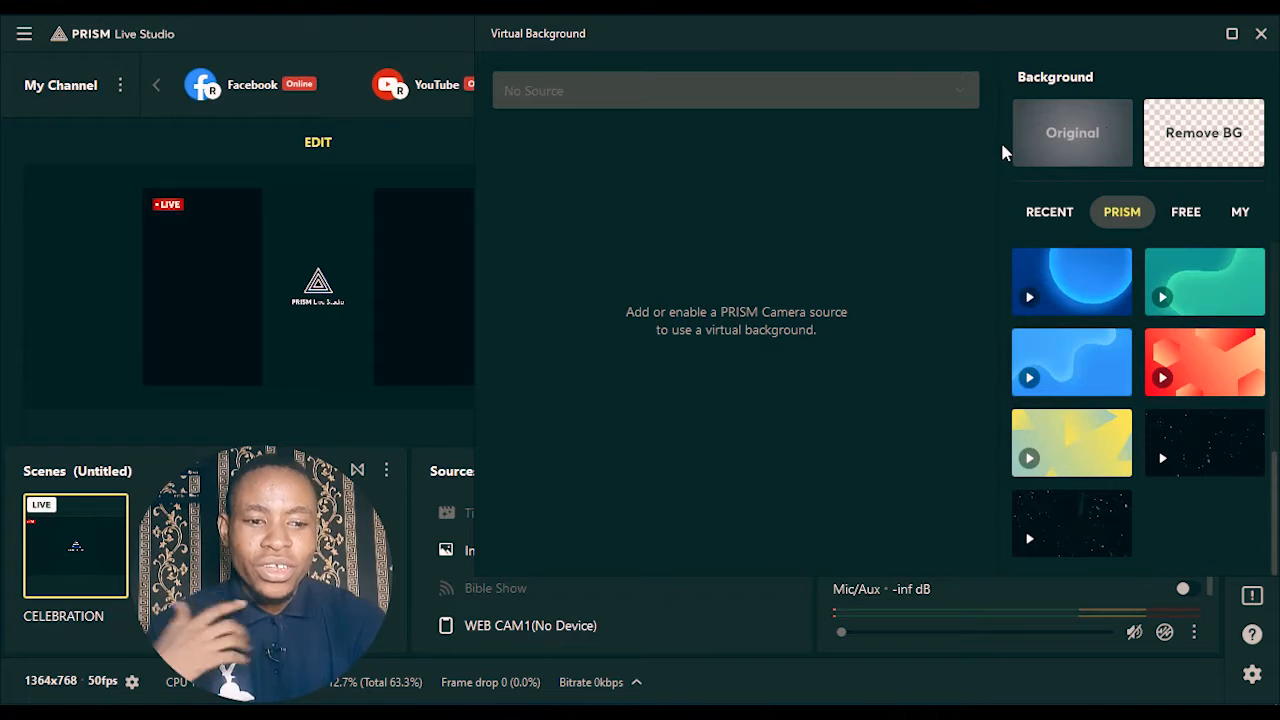
{"action": "scroll", "coordinate": [1113, 270], "scroll_direction": "up", "scroll_amount": 6}
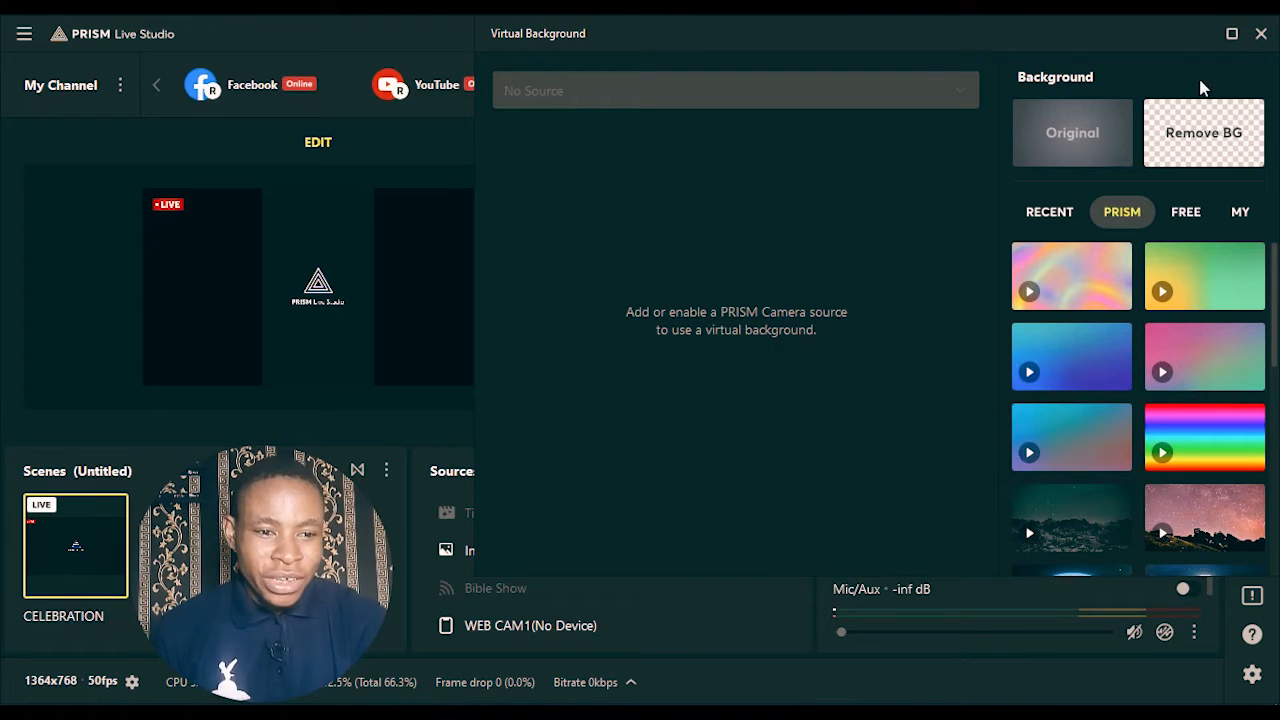
{"action": "scroll", "coordinate": [1226, 378], "scroll_direction": "down", "scroll_amount": 5}
{"action": "scroll", "coordinate": [1226, 378], "scroll_direction": "down", "scroll_amount": 3}
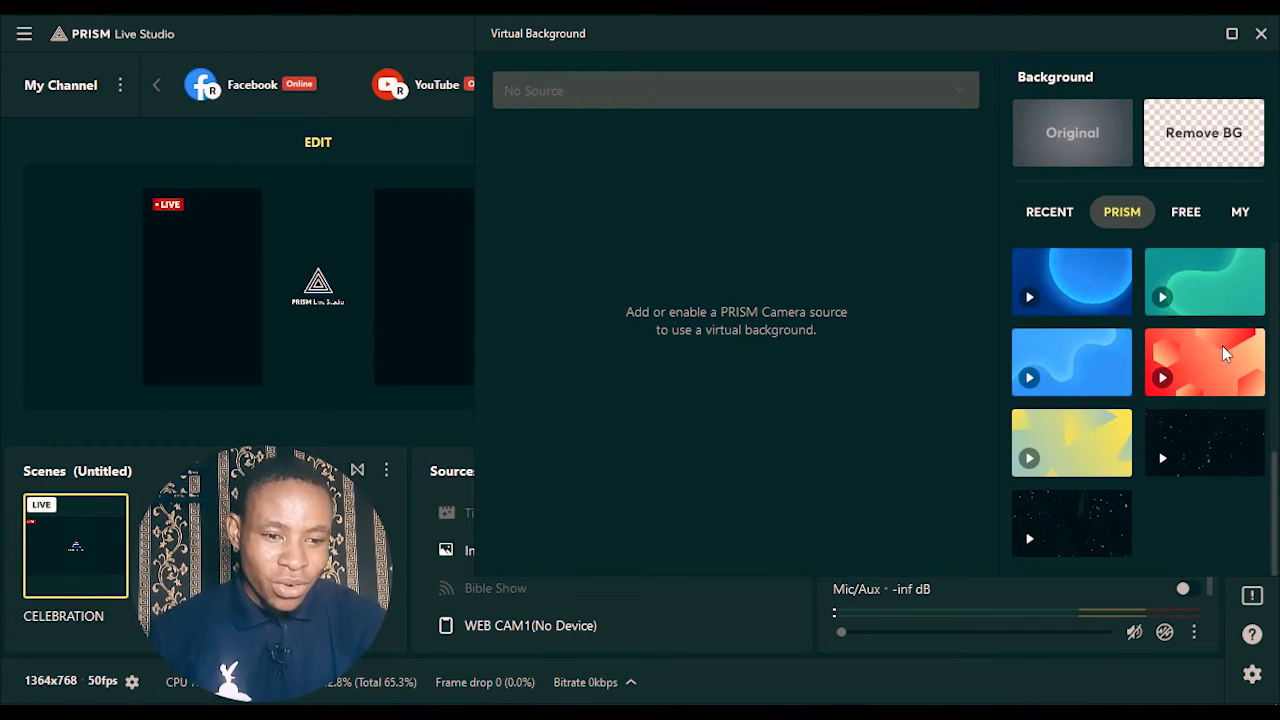
Step: Look through the FREE collection of virtual backgrounds and close the Virtual Background window
{"action": "left_click", "coordinate": [1186, 212]}
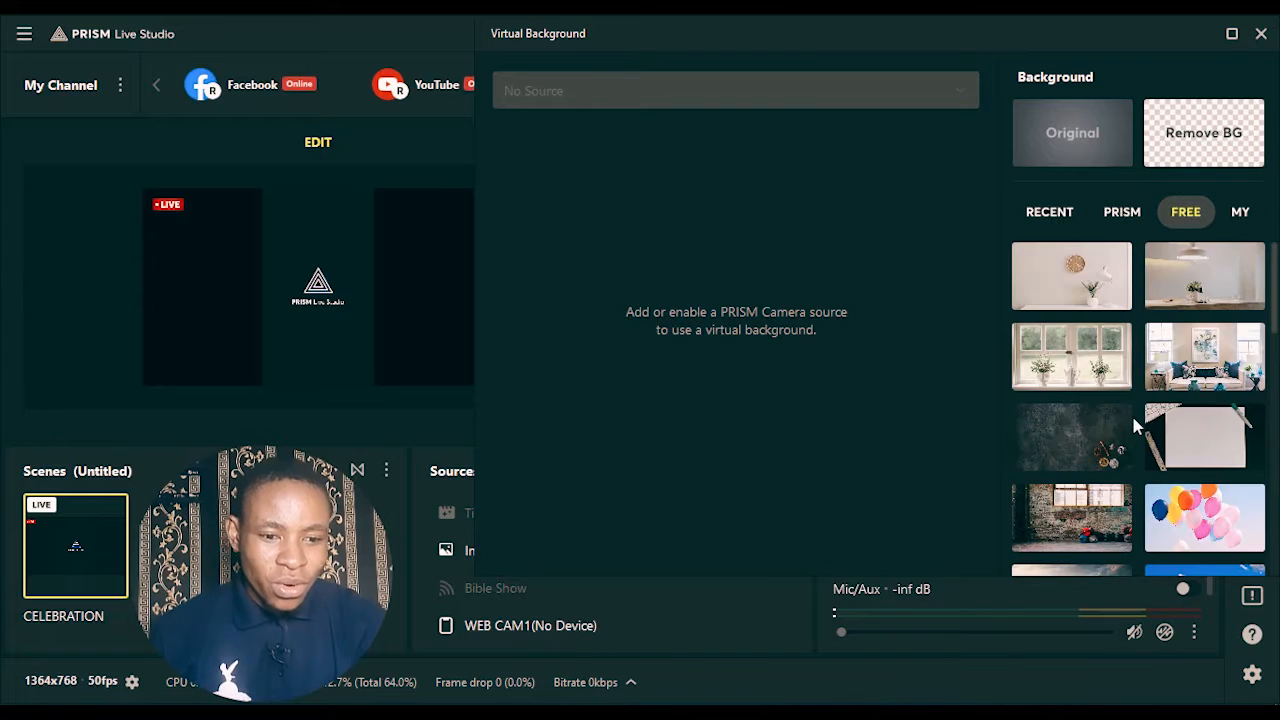
{"action": "scroll", "coordinate": [1084, 417], "scroll_direction": "down", "scroll_amount": 6}
{"action": "scroll", "coordinate": [1080, 410], "scroll_direction": "down", "scroll_amount": 5}
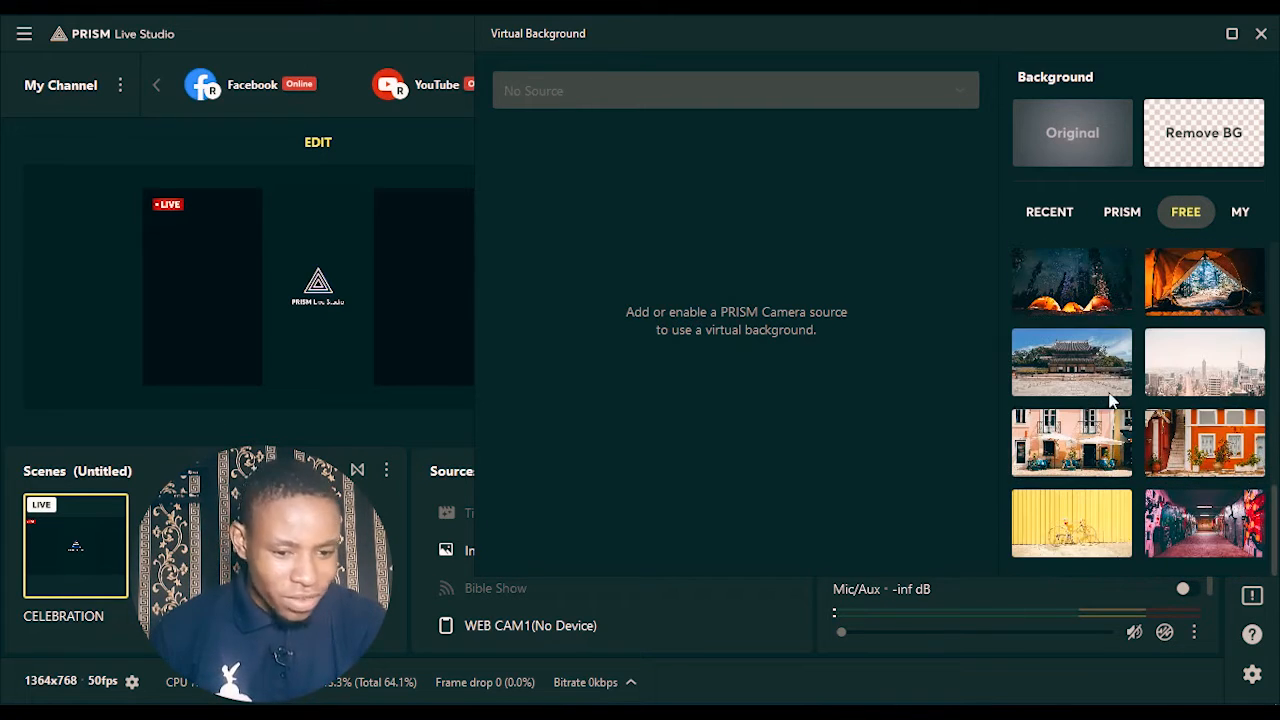
{"action": "left_click", "coordinate": [1262, 35]}
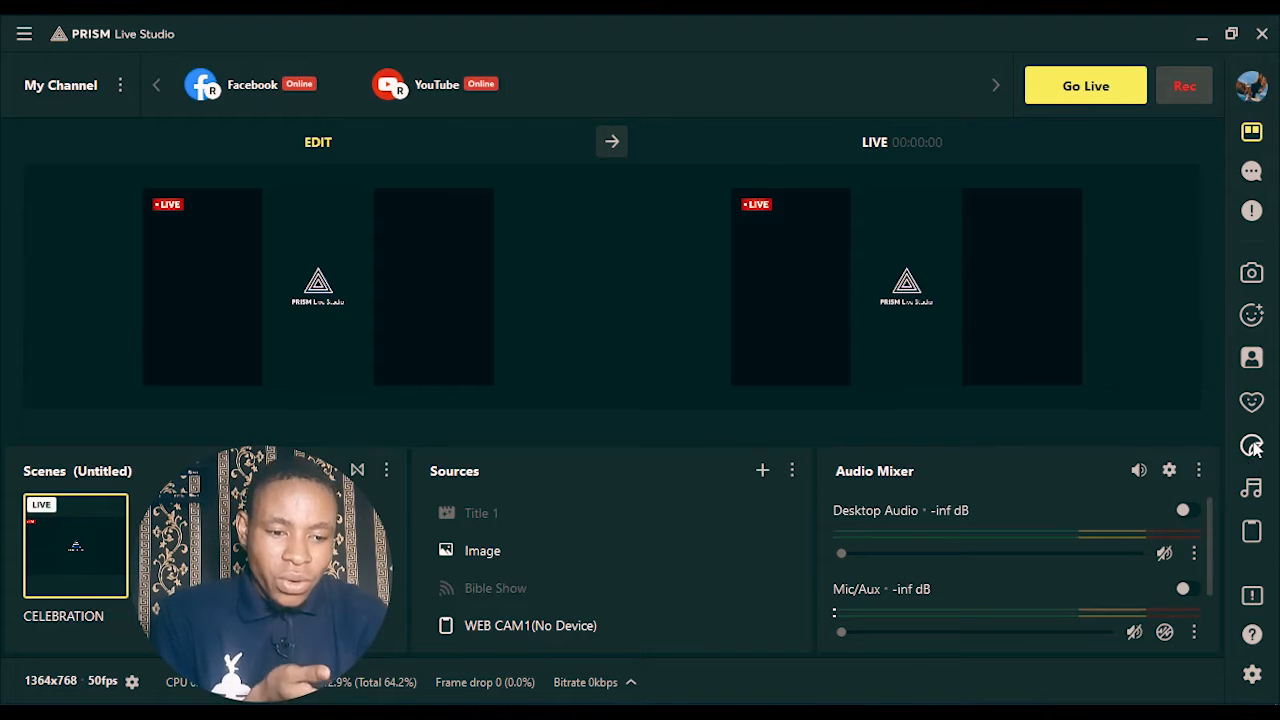
Step: Add a new visible source named Music Playlist to the CELEBRATION scene
{"action": "left_click", "coordinate": [1255, 490]}
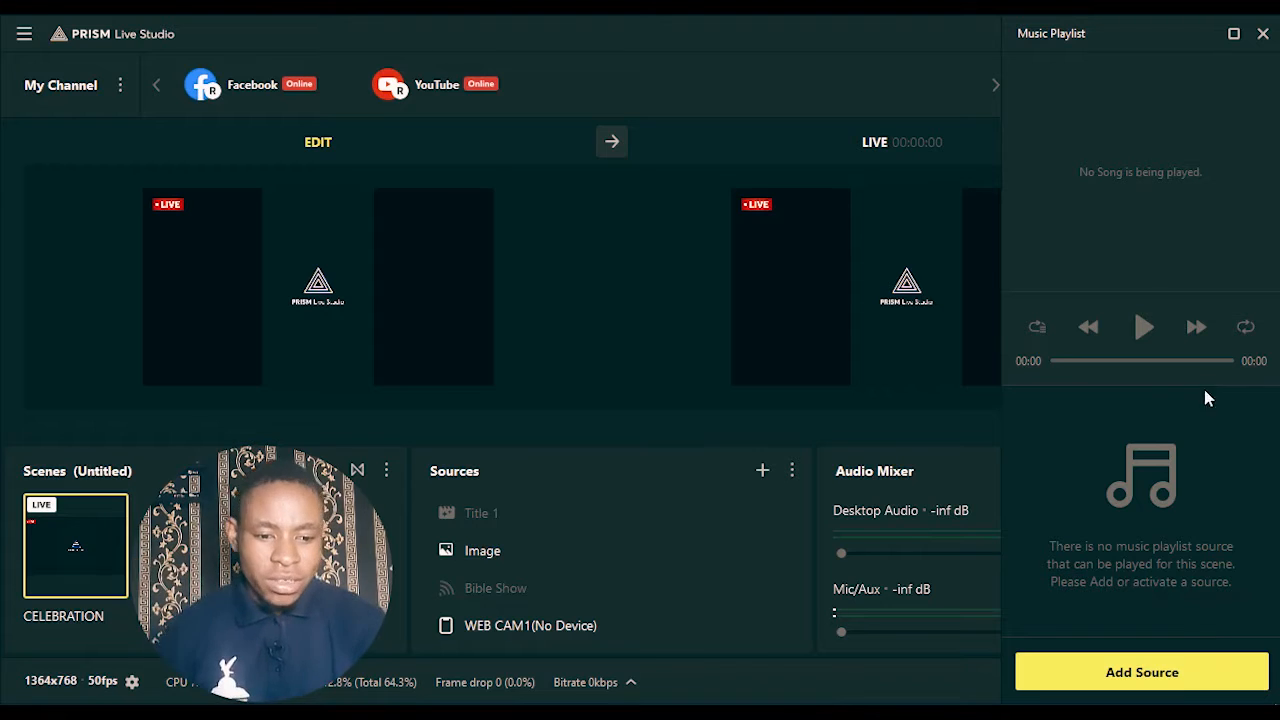
{"action": "left_click", "coordinate": [1139, 673]}
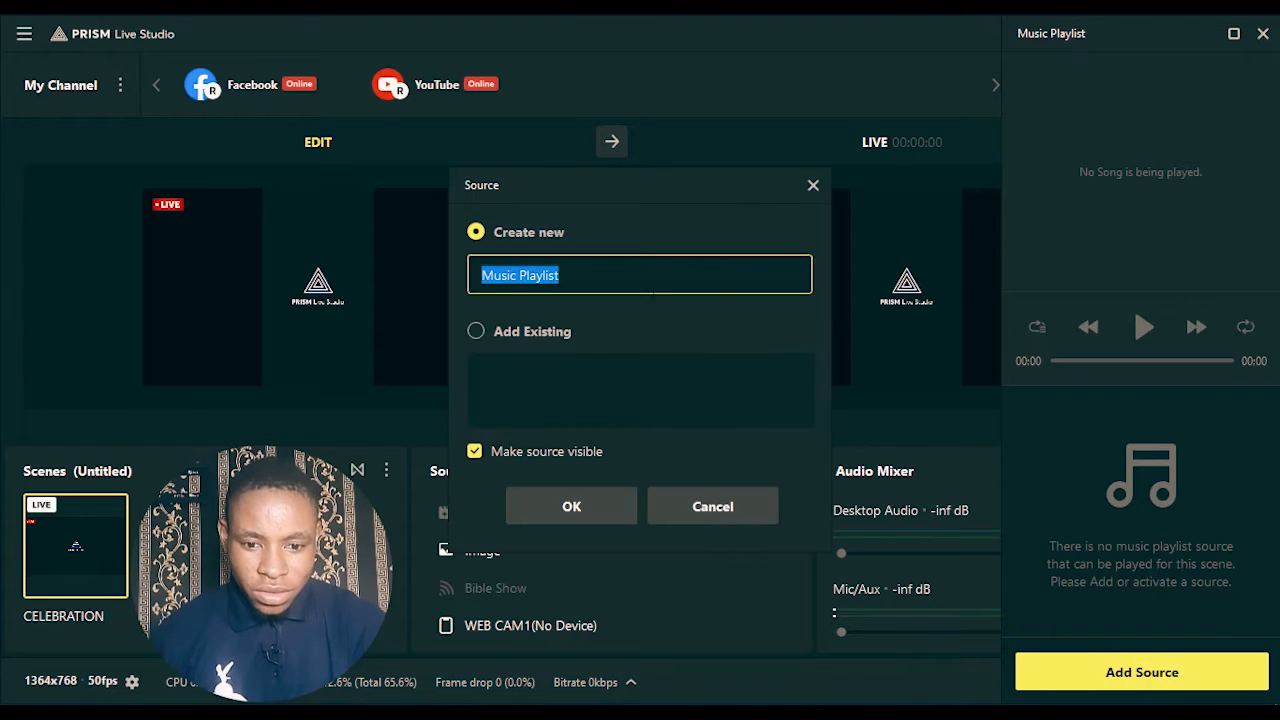
{"action": "left_click", "coordinate": [588, 506]}
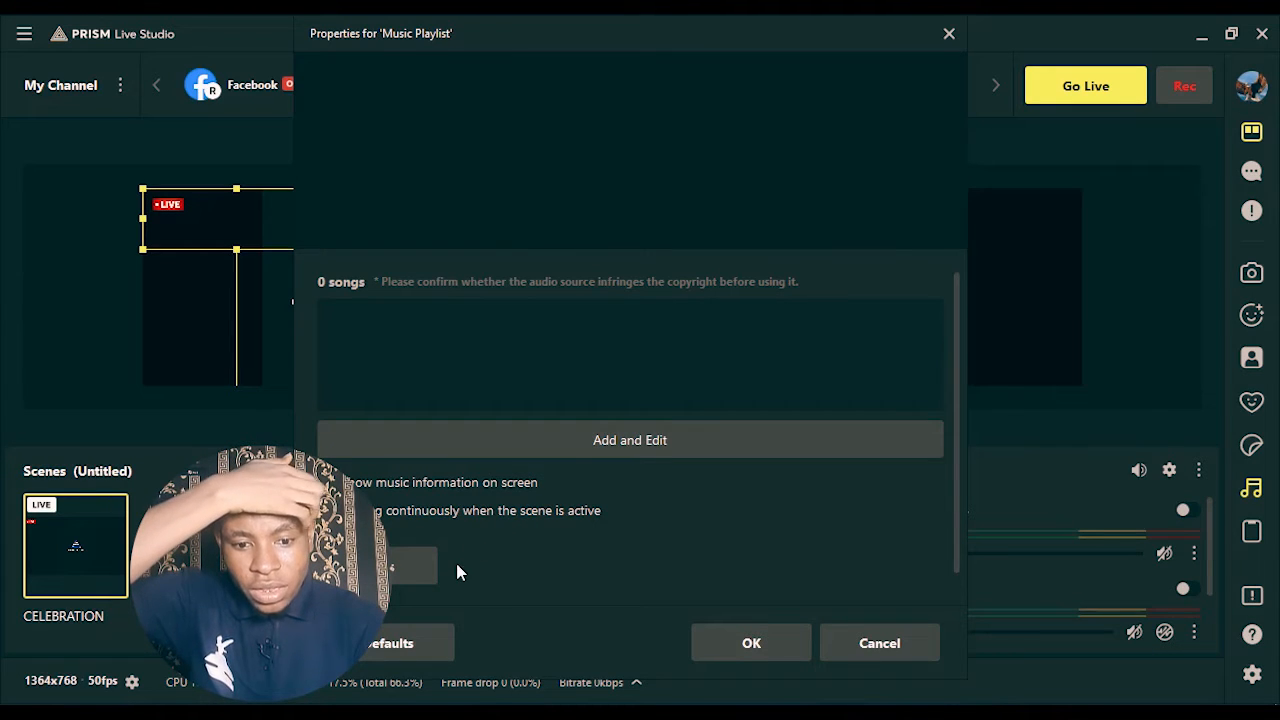
Step: Add the PRISM free music track A Well Lit Cafe to the playlist and place its overlay in the canvas's lower-left corner
{"action": "left_click", "coordinate": [585, 443]}
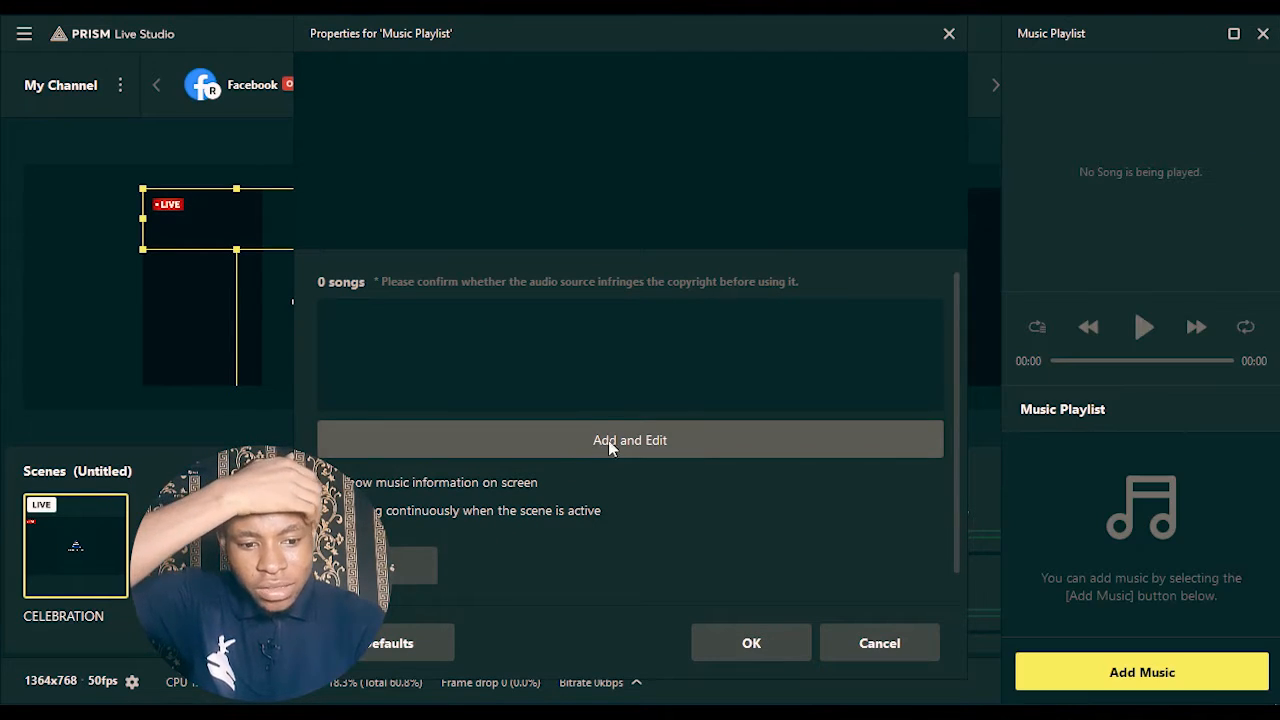
{"action": "left_click", "coordinate": [1105, 670]}
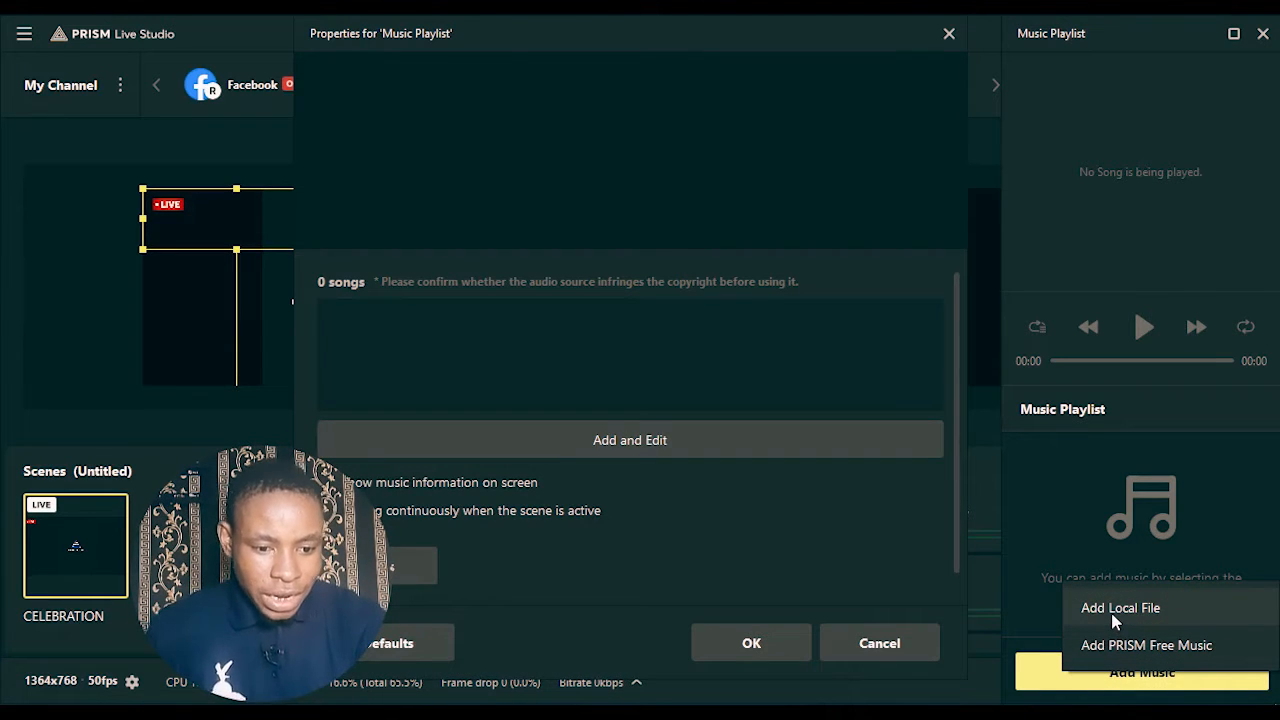
{"action": "left_click", "coordinate": [1156, 646]}
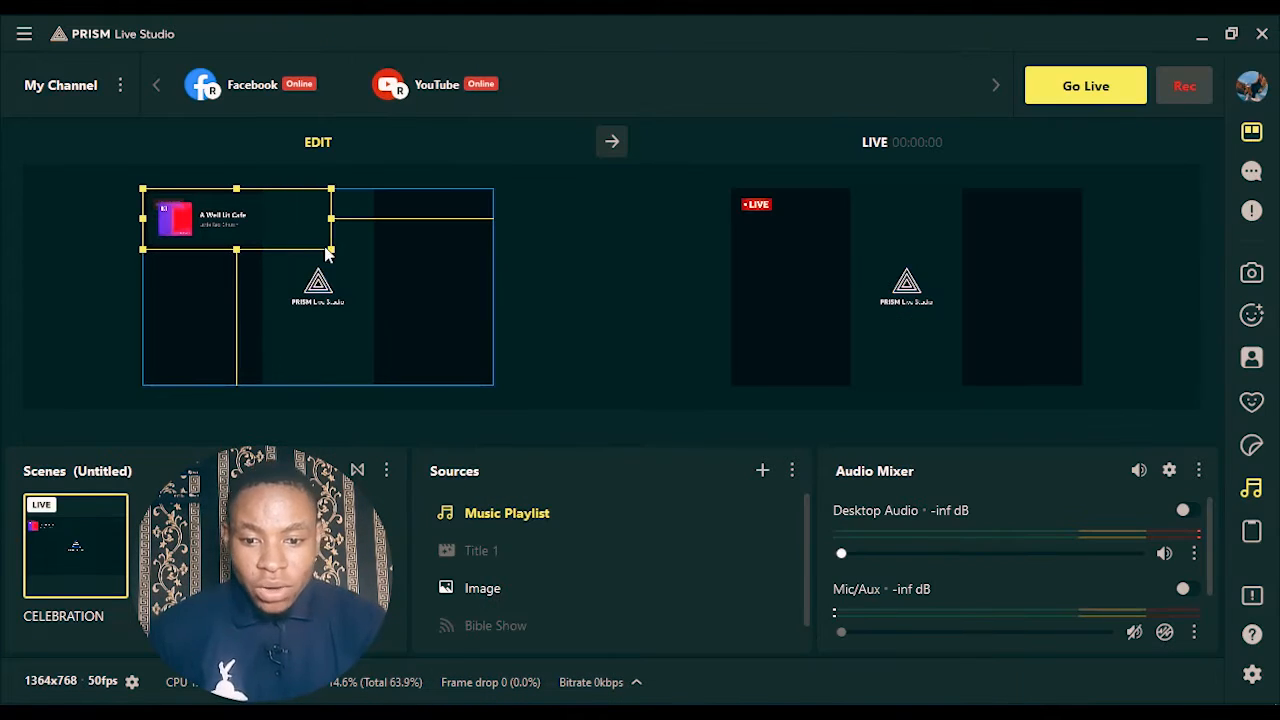
{"action": "left_click_drag", "start_coordinate": [331, 254], "coordinate": [323, 390]}
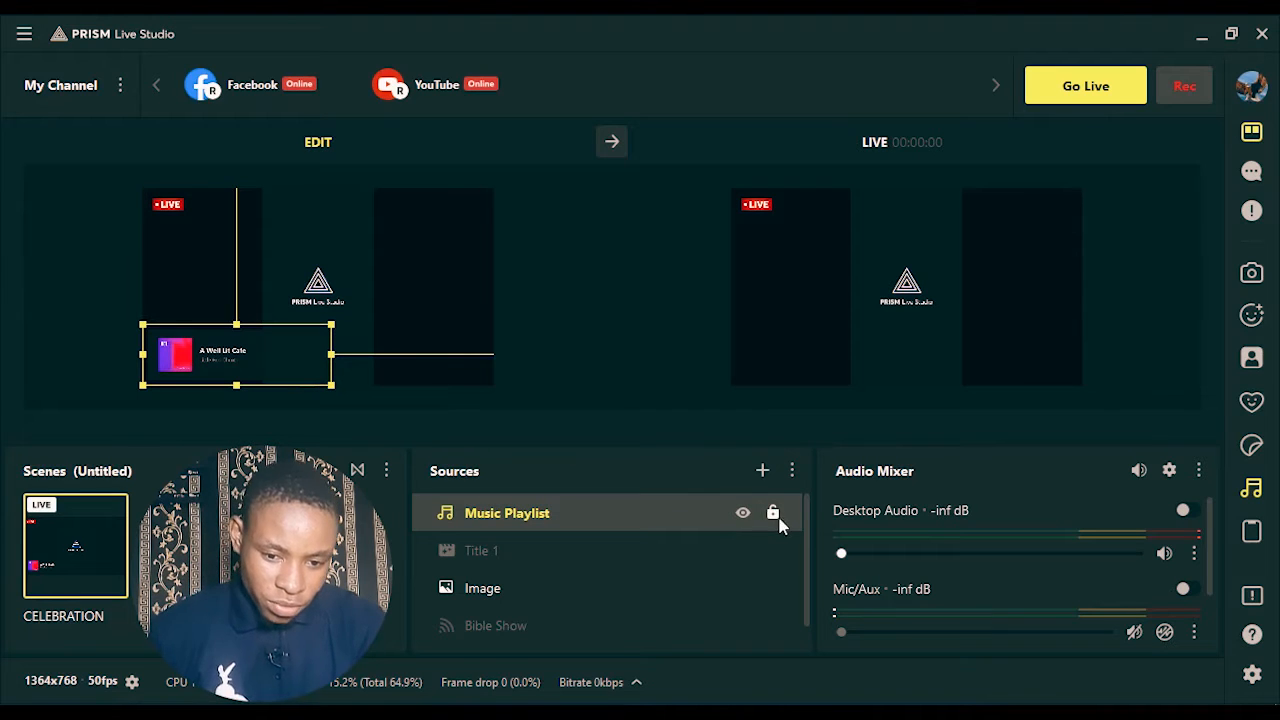
Step: Delete the Music Playlist source from the CELEBRATION scene
{"action": "key", "text": "Delete"}
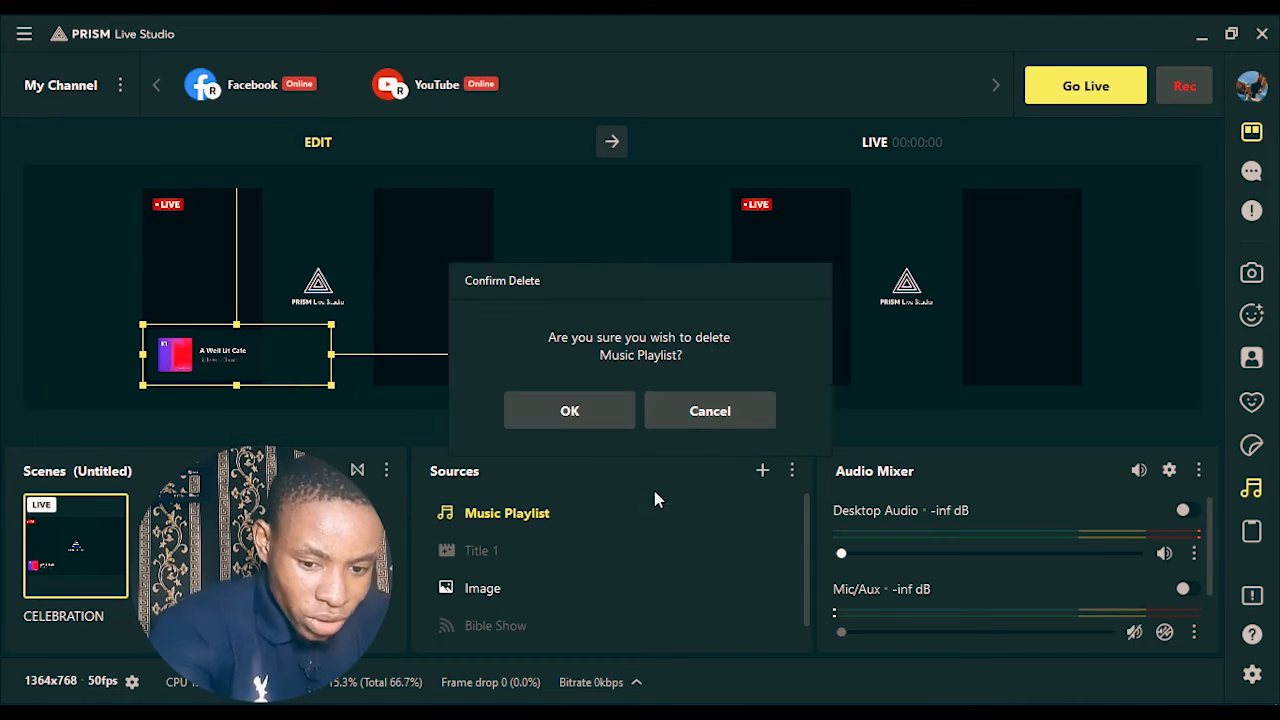
{"action": "left_click", "coordinate": [570, 415]}
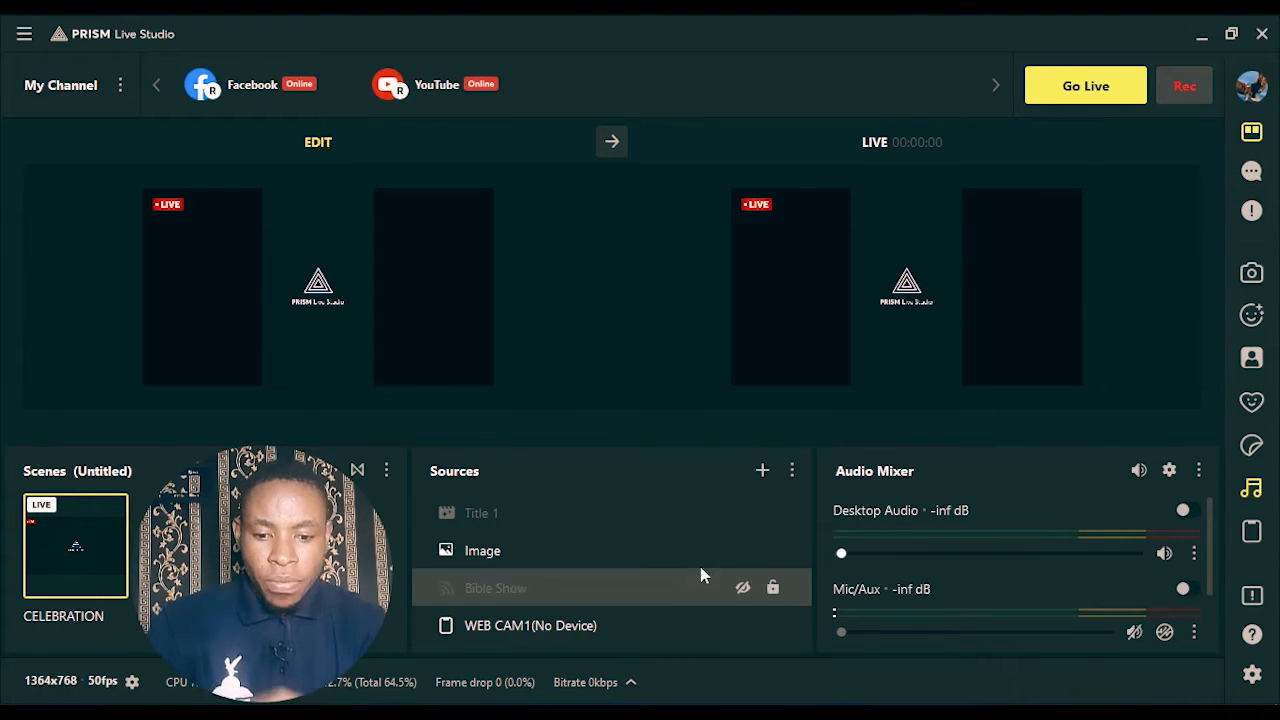
Step: Add a new visible source named Text Template to the CELEBRATION scene
{"action": "left_click", "coordinate": [762, 472]}
{"action": "left_click", "coordinate": [1001, 657]}
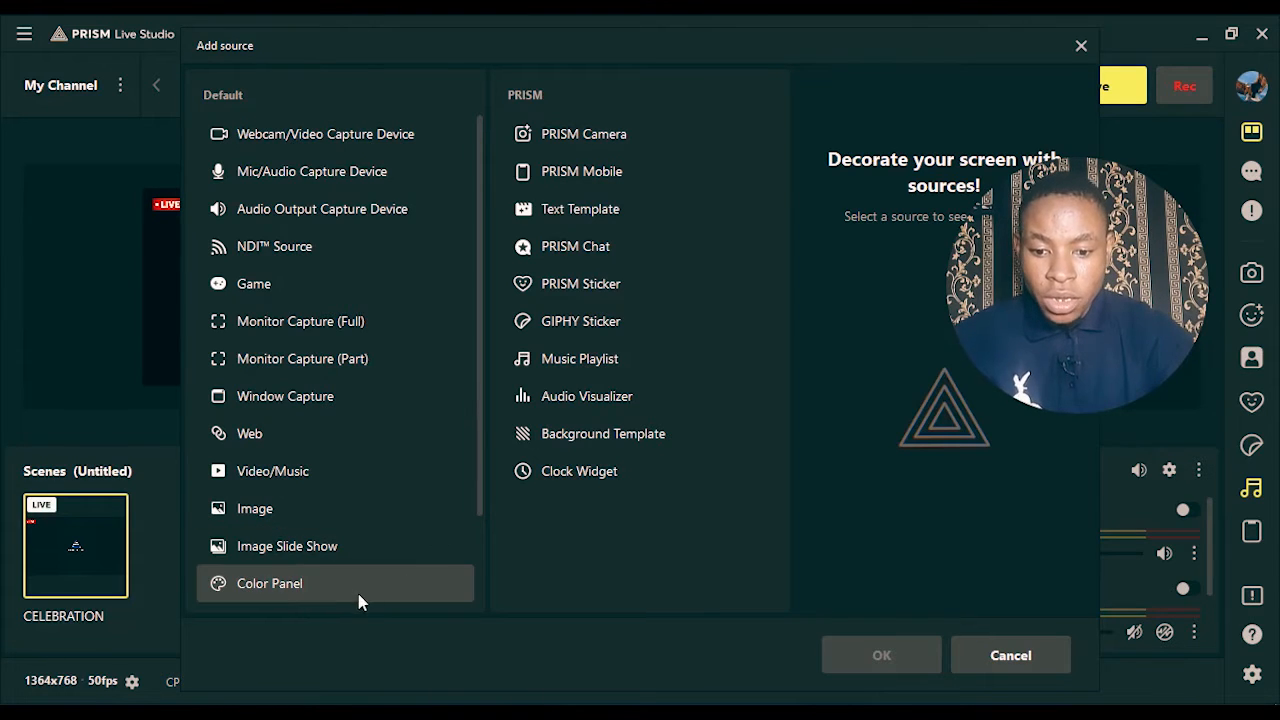
{"action": "left_click", "coordinate": [607, 210]}
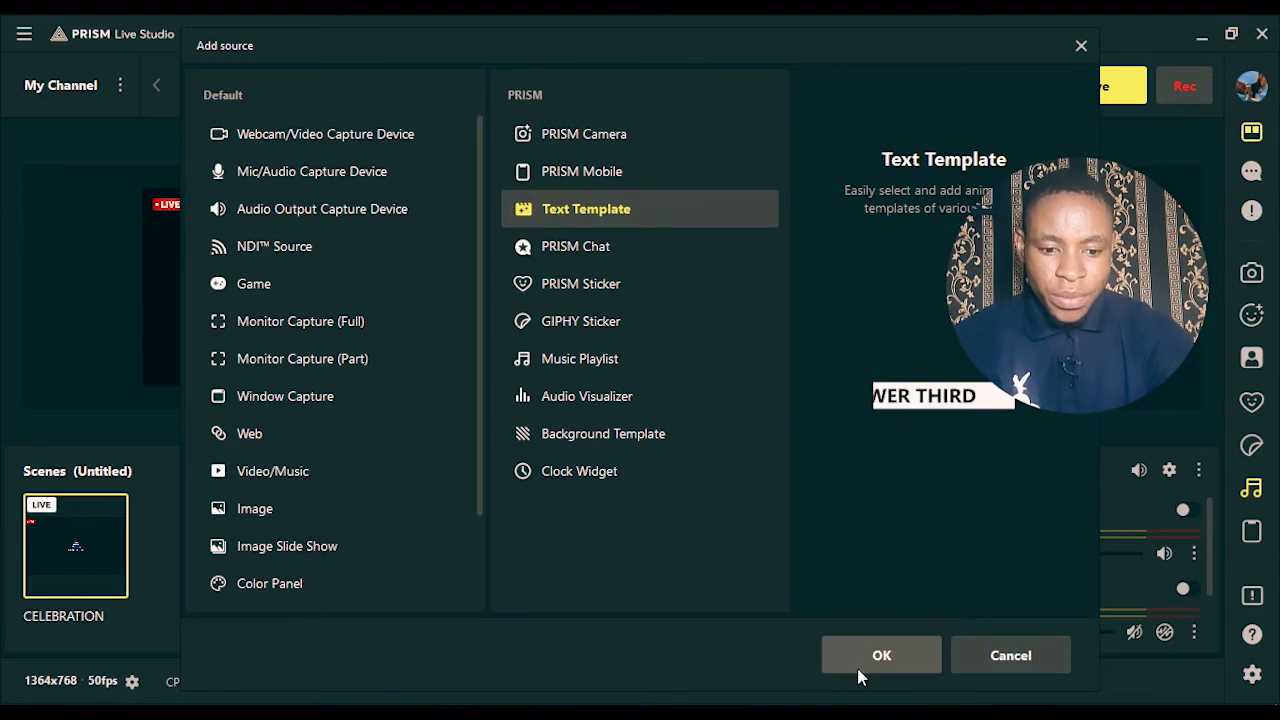
{"action": "left_click", "coordinate": [855, 659]}
{"action": "left_click", "coordinate": [613, 387]}
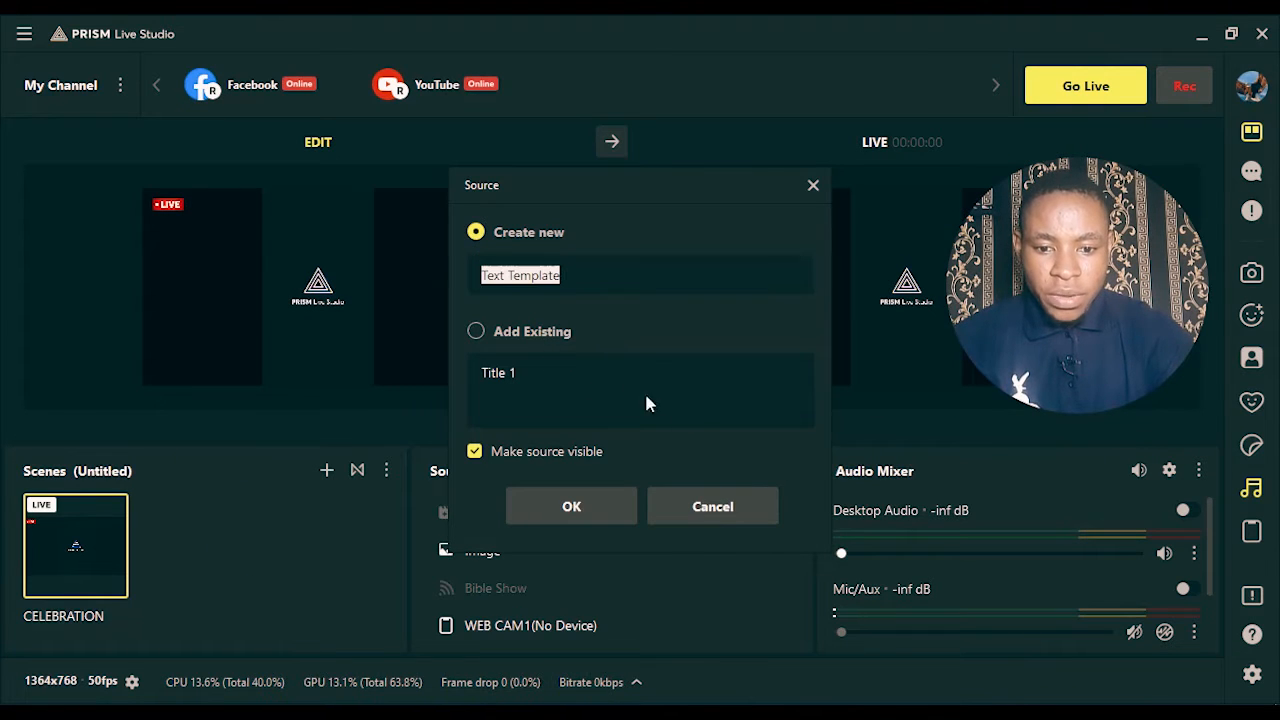
{"action": "left_click", "coordinate": [594, 515]}
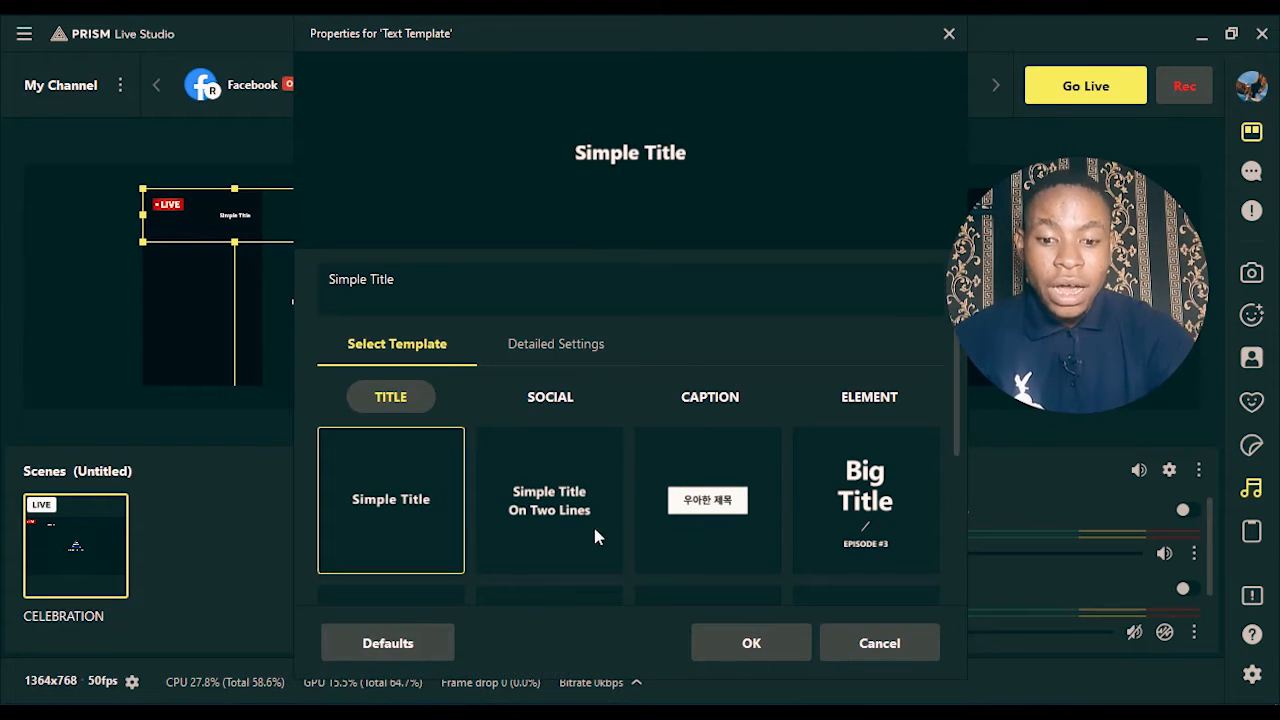
Step: Browse the title, social, caption and element text templates, previewing the YouTube social one, and discard the changes
{"action": "scroll", "coordinate": [583, 537], "scroll_direction": "down", "scroll_amount": 5}
{"action": "scroll", "coordinate": [583, 537], "scroll_direction": "up", "scroll_amount": 5}
{"action": "left_click", "coordinate": [549, 400]}
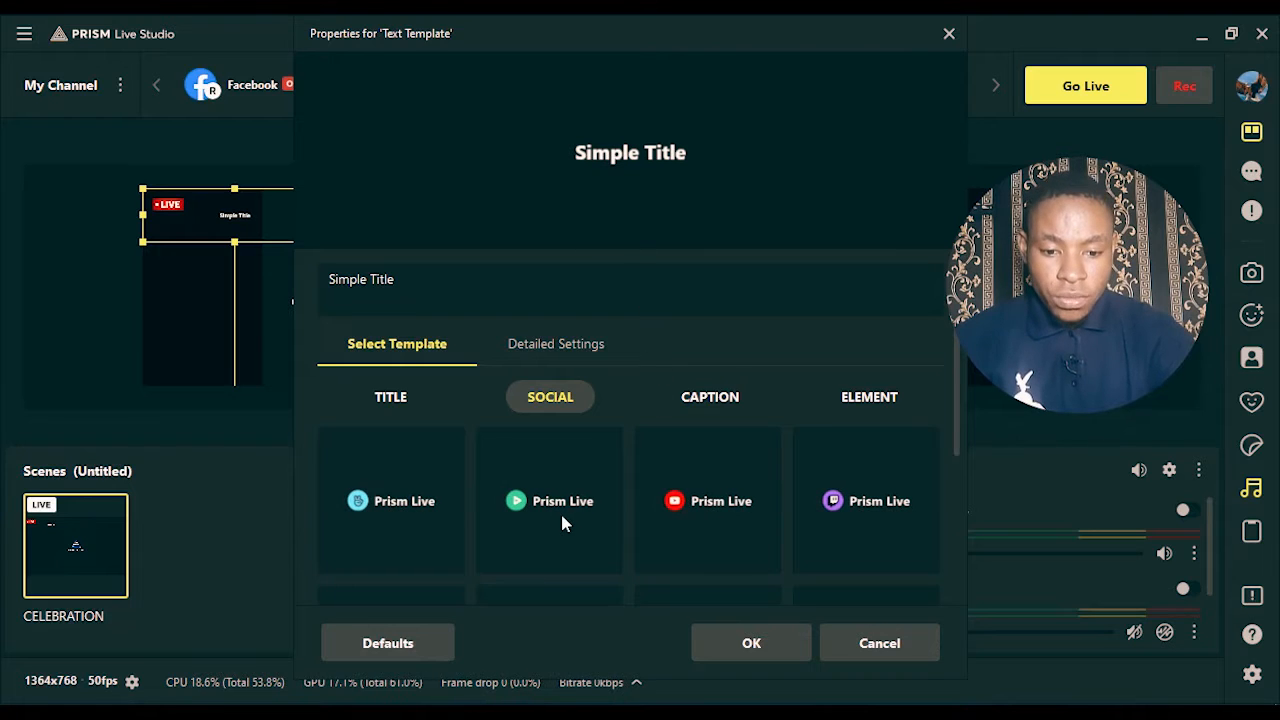
{"action": "left_click", "coordinate": [708, 500]}
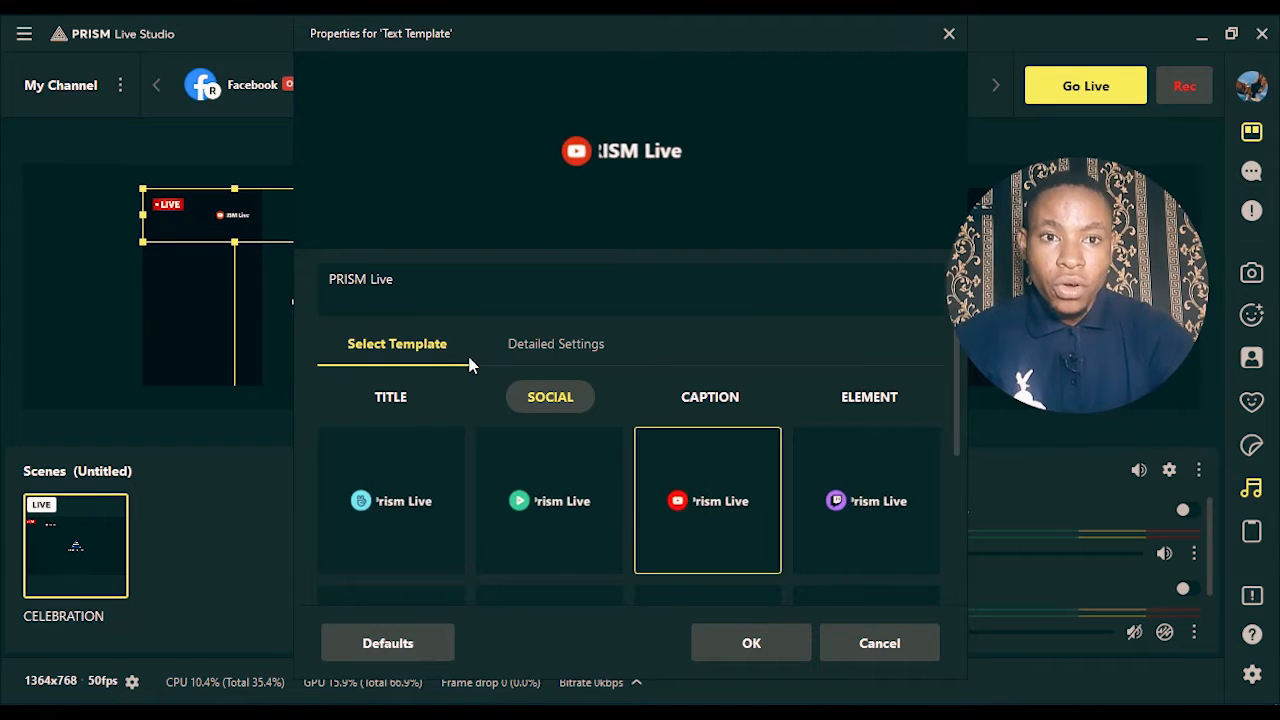
{"action": "left_click", "coordinate": [712, 400]}
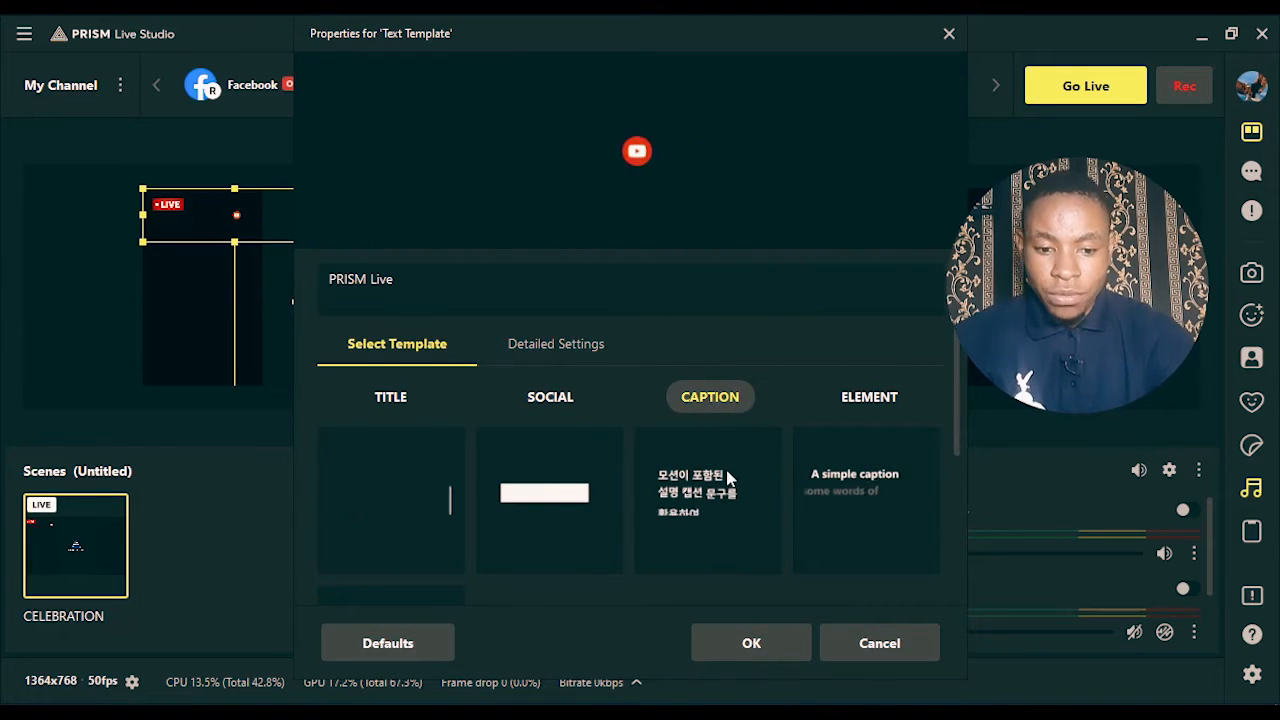
{"action": "scroll", "coordinate": [776, 540], "scroll_direction": "down", "scroll_amount": 1}
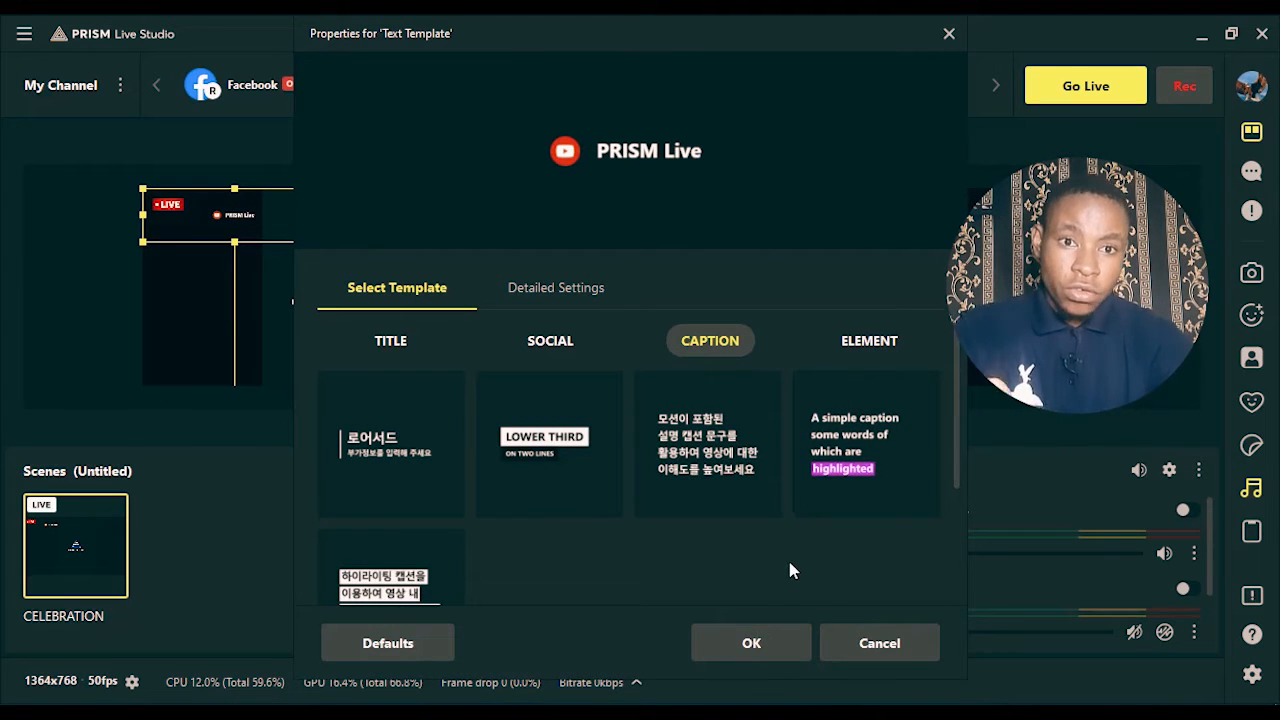
{"action": "left_click", "coordinate": [868, 345]}
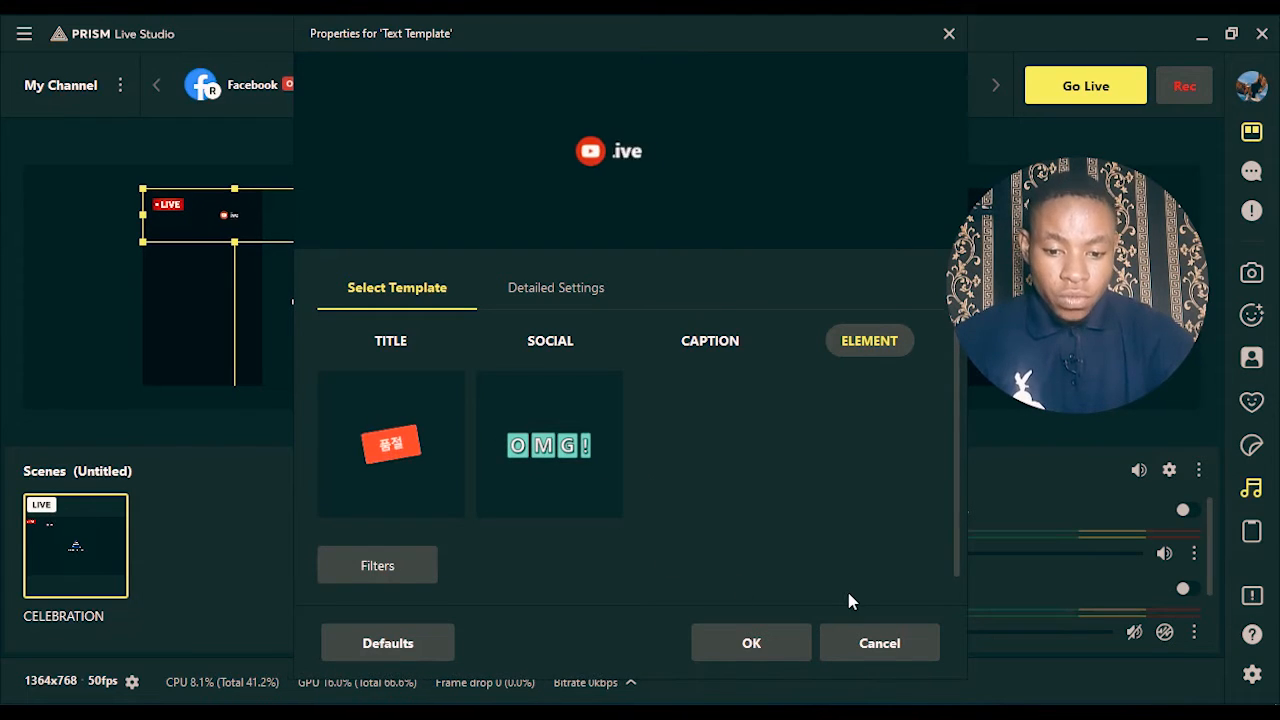
{"action": "left_click", "coordinate": [949, 34]}
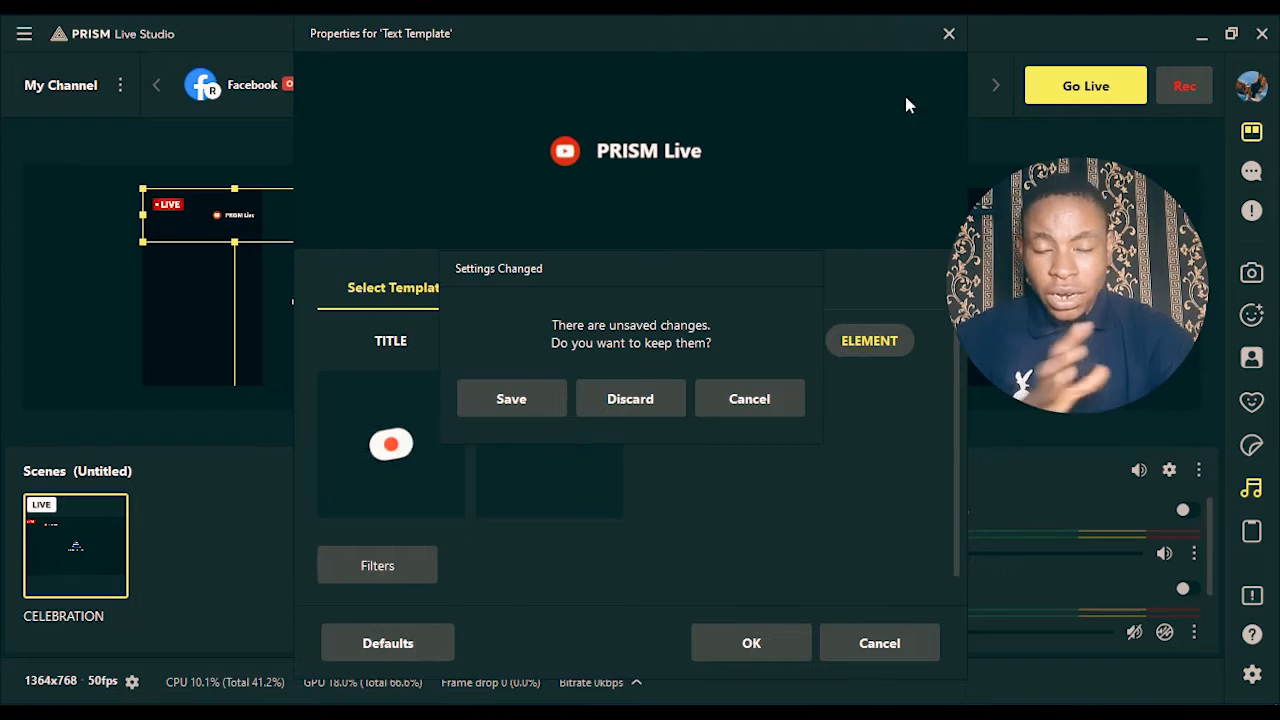
{"action": "left_click", "coordinate": [646, 403]}
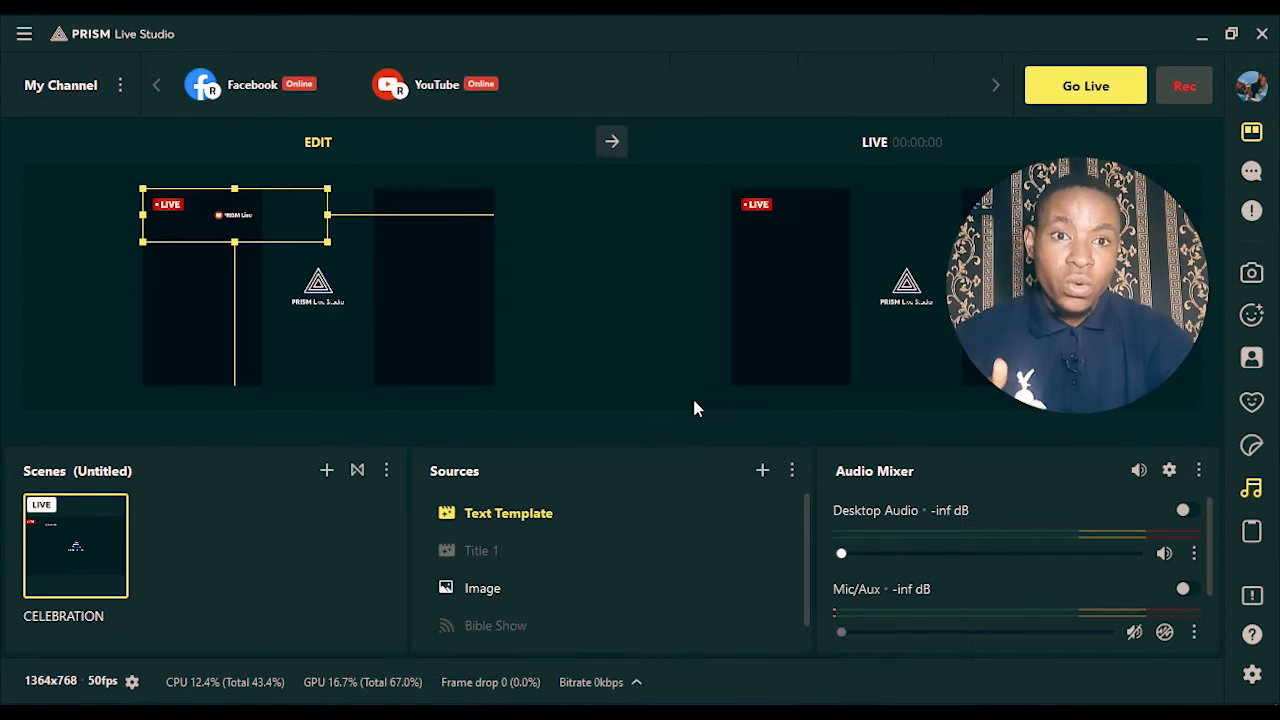
Step: Add a new source named Clock Widget to the CELEBRATION scene
{"action": "left_click", "coordinate": [761, 472]}
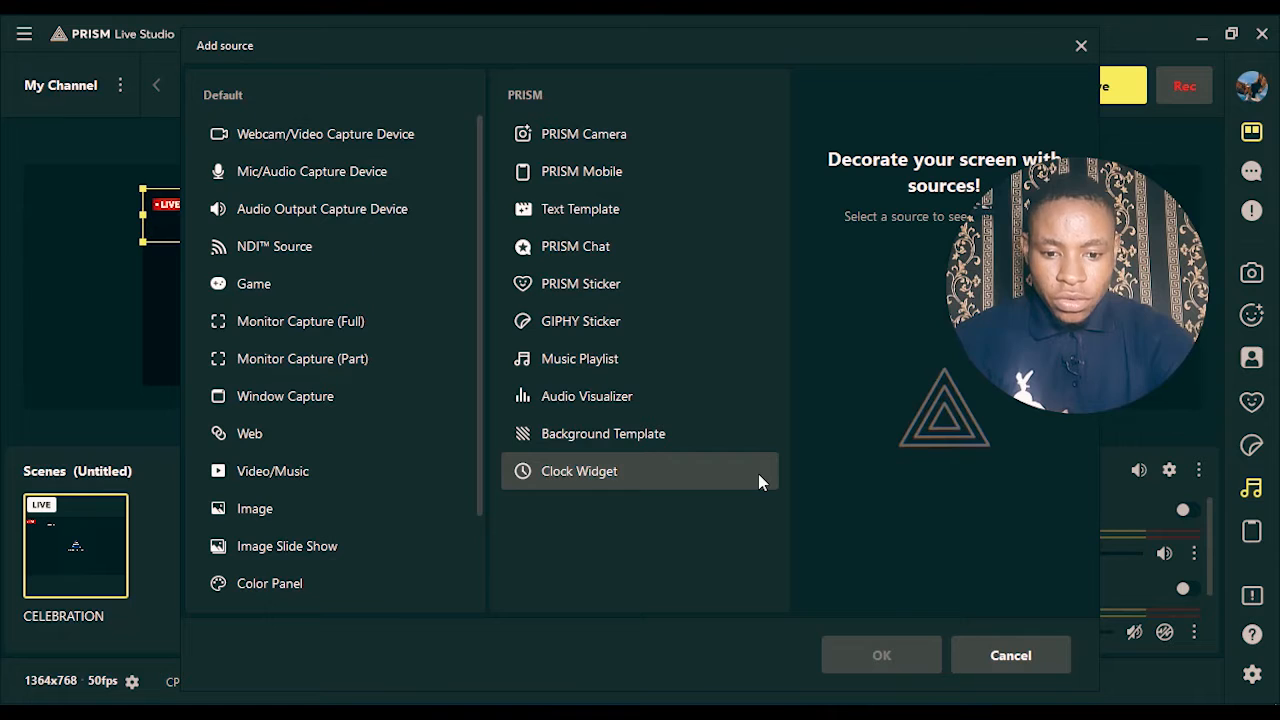
{"action": "left_click", "coordinate": [592, 476]}
{"action": "left_click", "coordinate": [888, 654]}
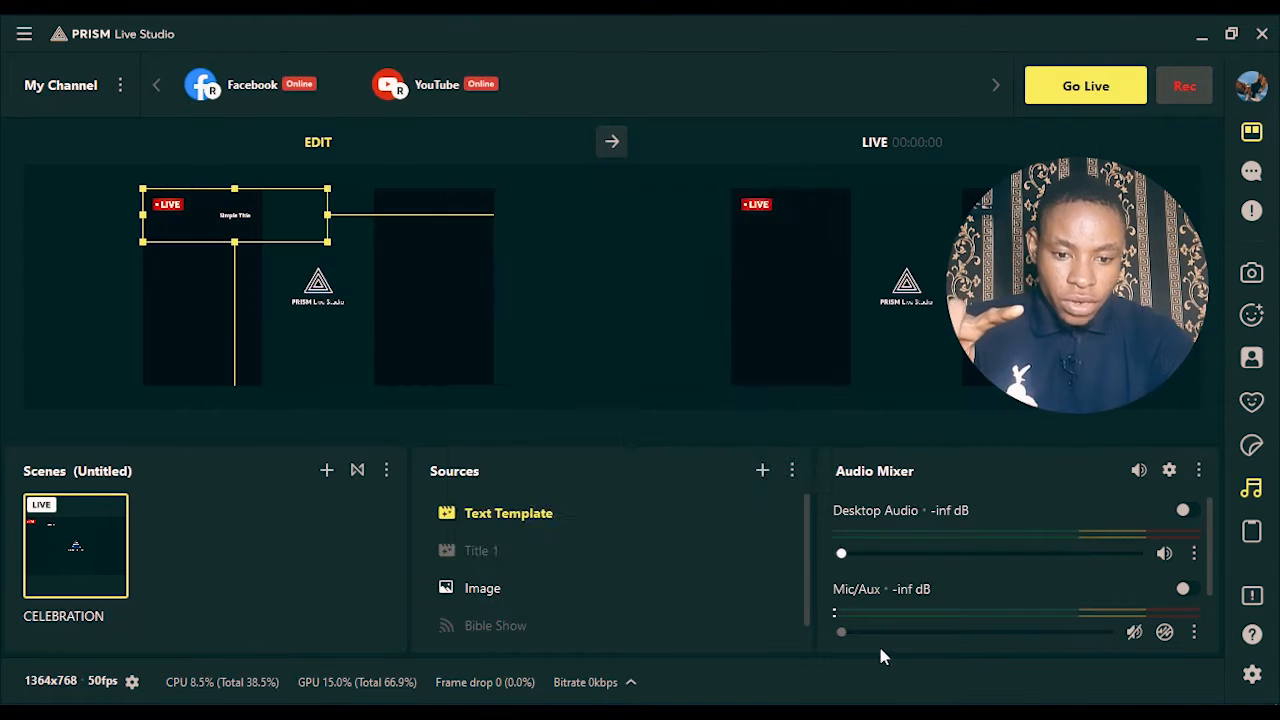
{"action": "left_click", "coordinate": [580, 510]}
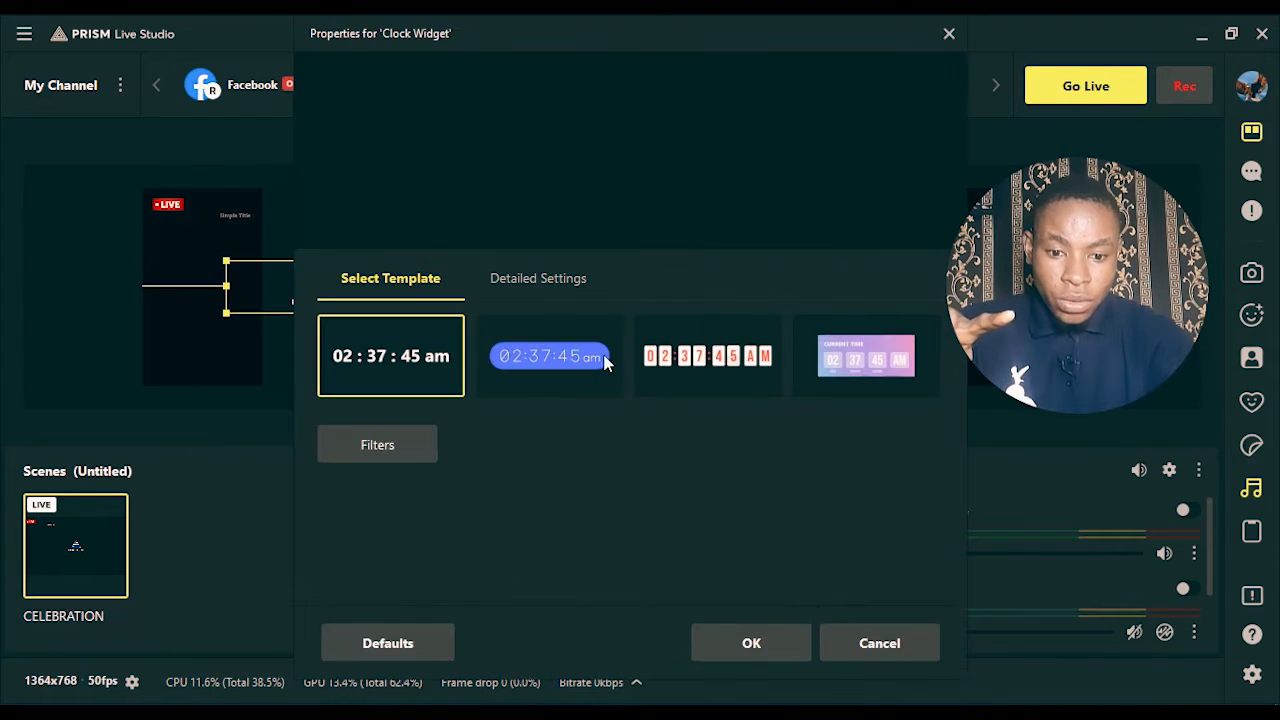
Step: Apply the blue pill-shaped digital template to the clock widget
{"action": "left_click", "coordinate": [549, 362]}
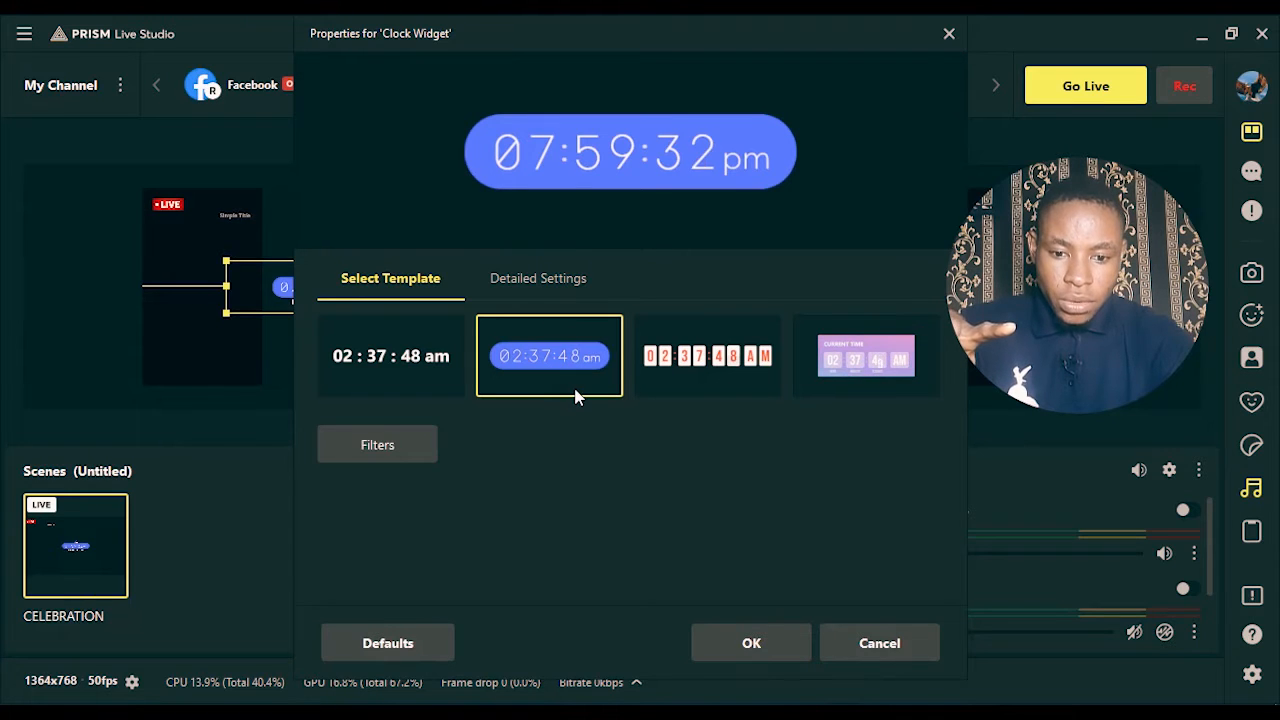
{"action": "left_click", "coordinate": [423, 366]}
{"action": "left_click", "coordinate": [503, 375]}
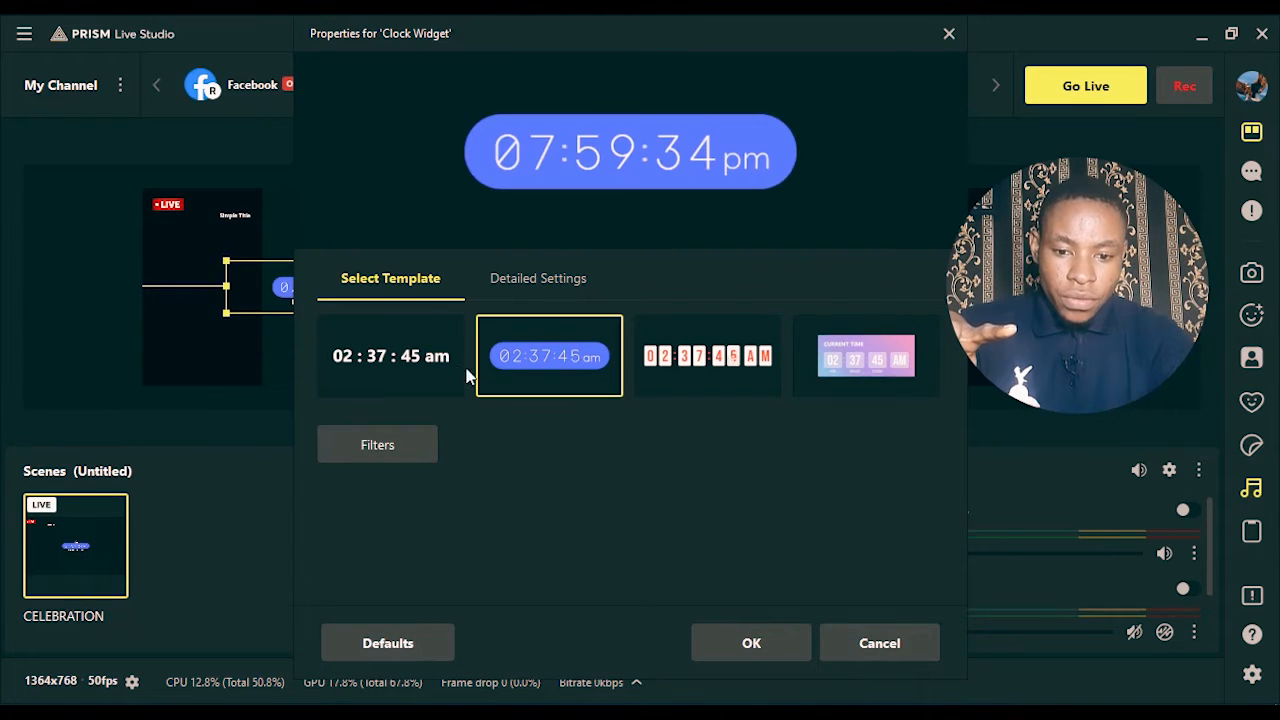
{"action": "left_click", "coordinate": [740, 640]}
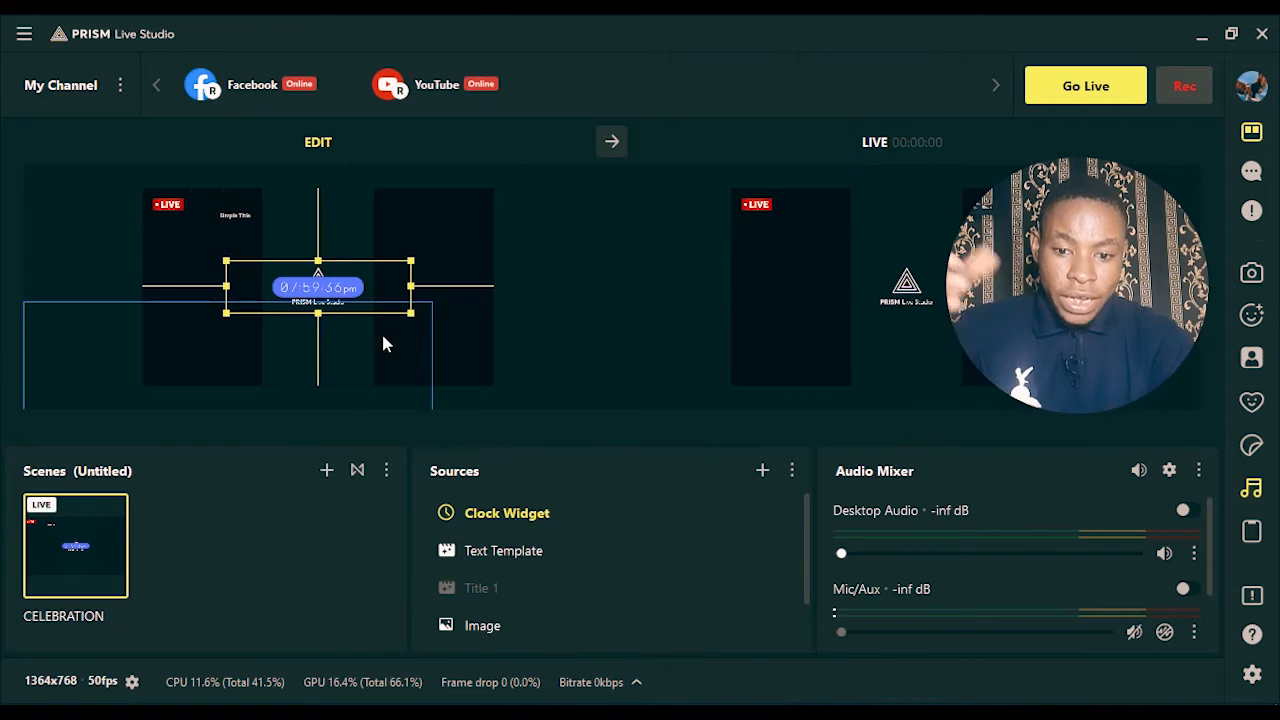
Step: Enlarge the clock widget to about twice its size and move it to the upper middle of the edit canvas, above the PRISM logo
{"action": "left_click_drag", "start_coordinate": [411, 313], "coordinate": [471, 374]}
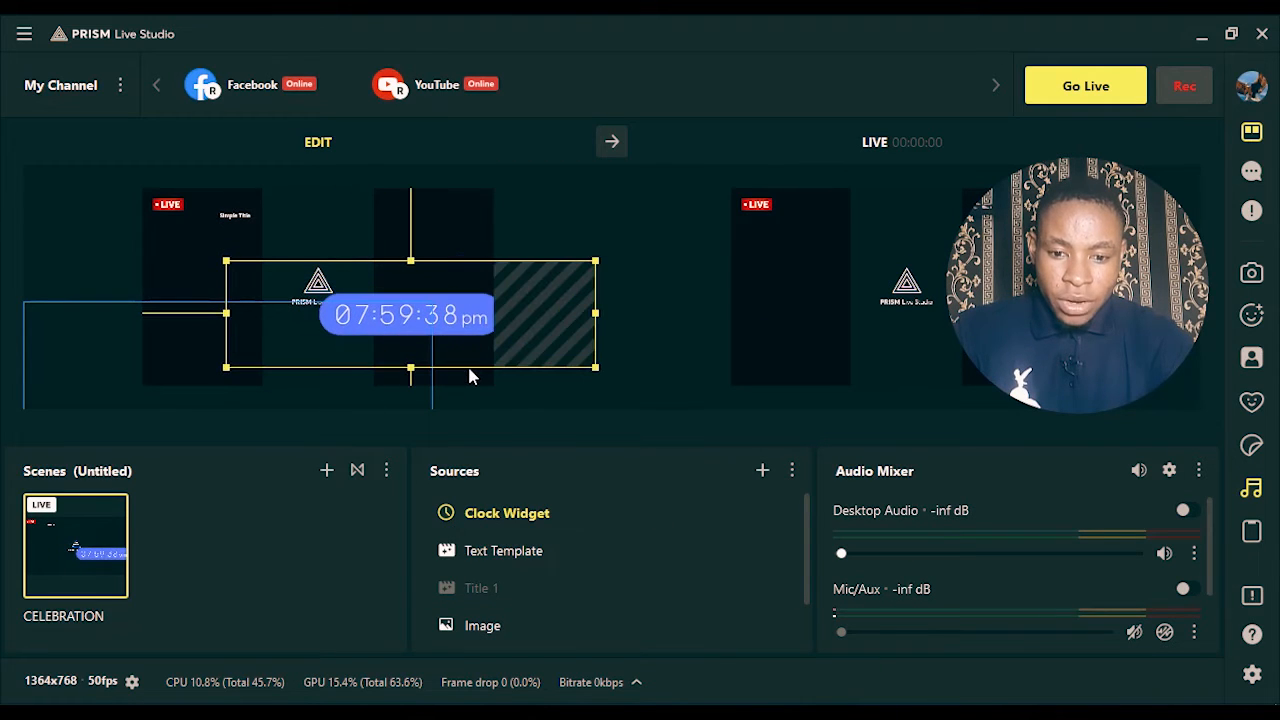
{"action": "left_click_drag", "start_coordinate": [406, 337], "coordinate": [320, 266]}
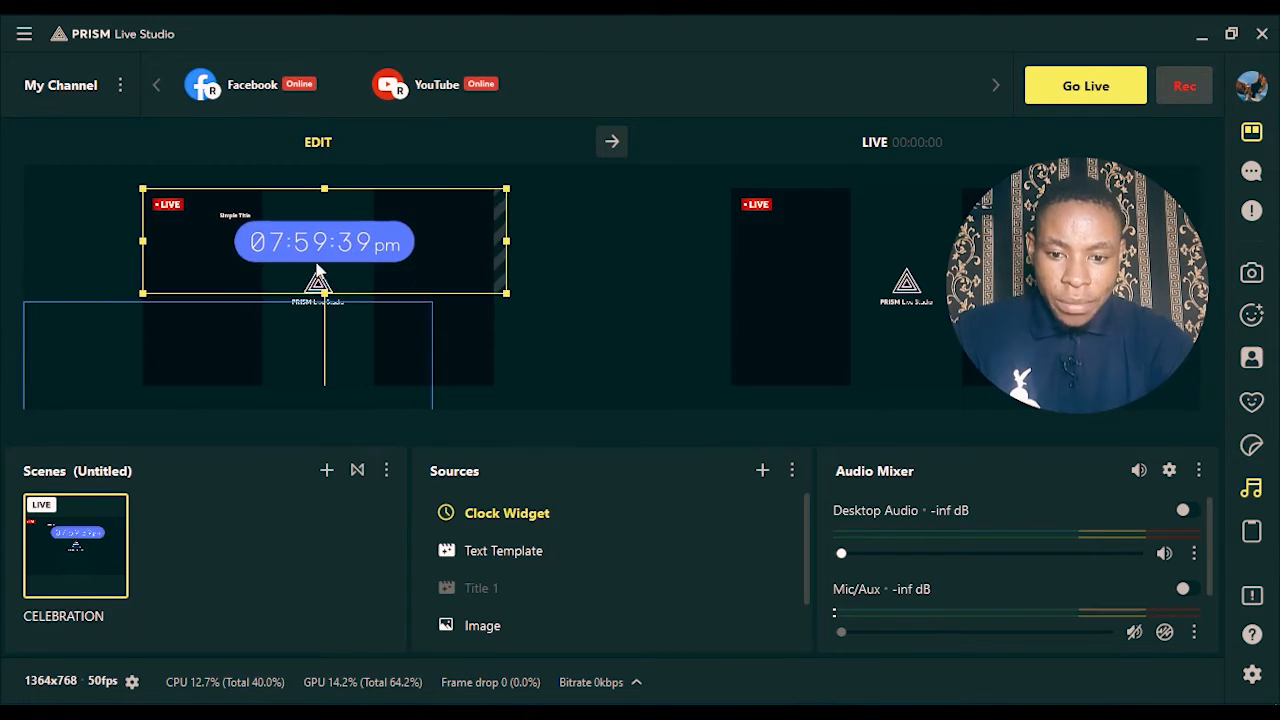
{"action": "left_click", "coordinate": [556, 293]}
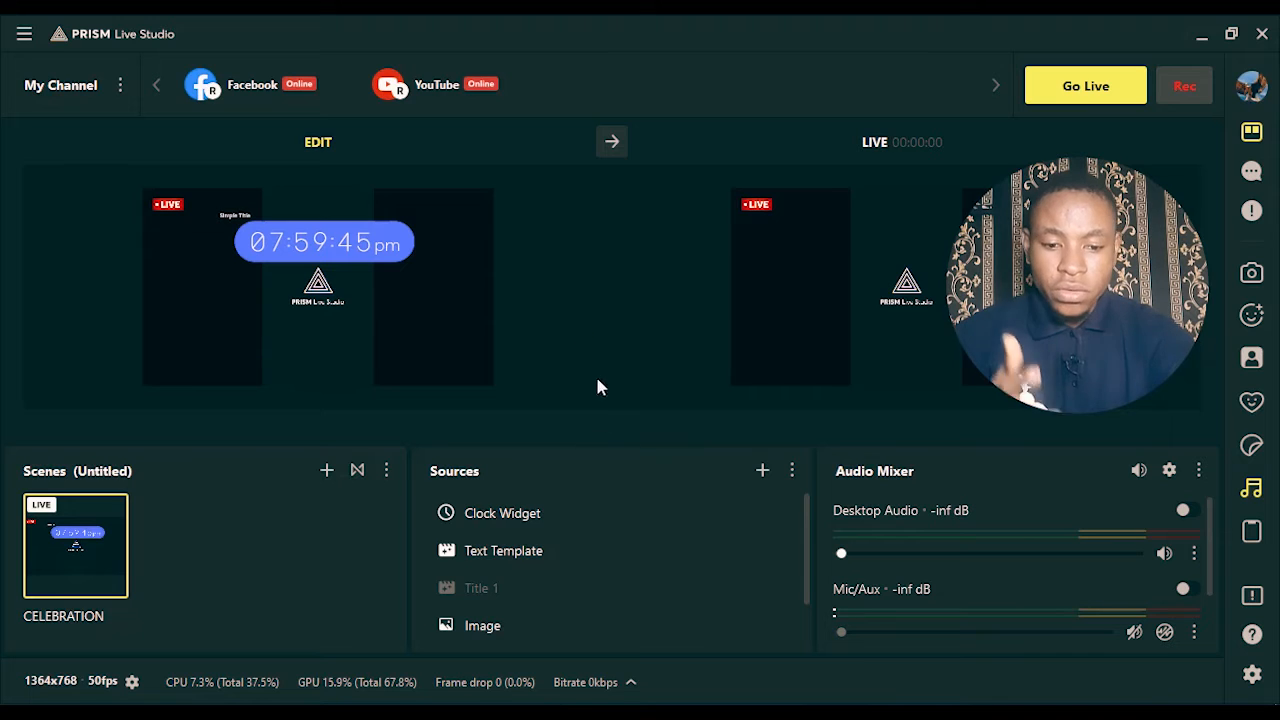
Step: Examine the Background Template entry among the available source types and leave without adding a source
{"action": "left_click", "coordinate": [764, 470]}
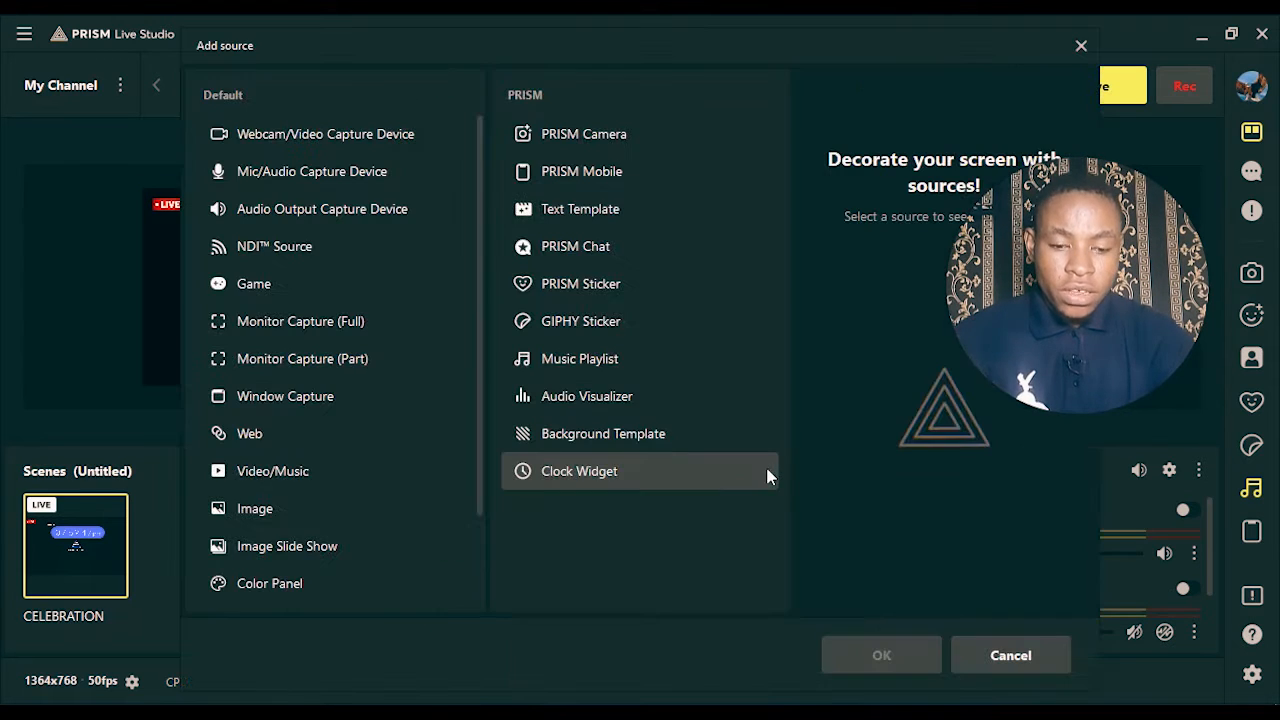
{"action": "left_click", "coordinate": [607, 436]}
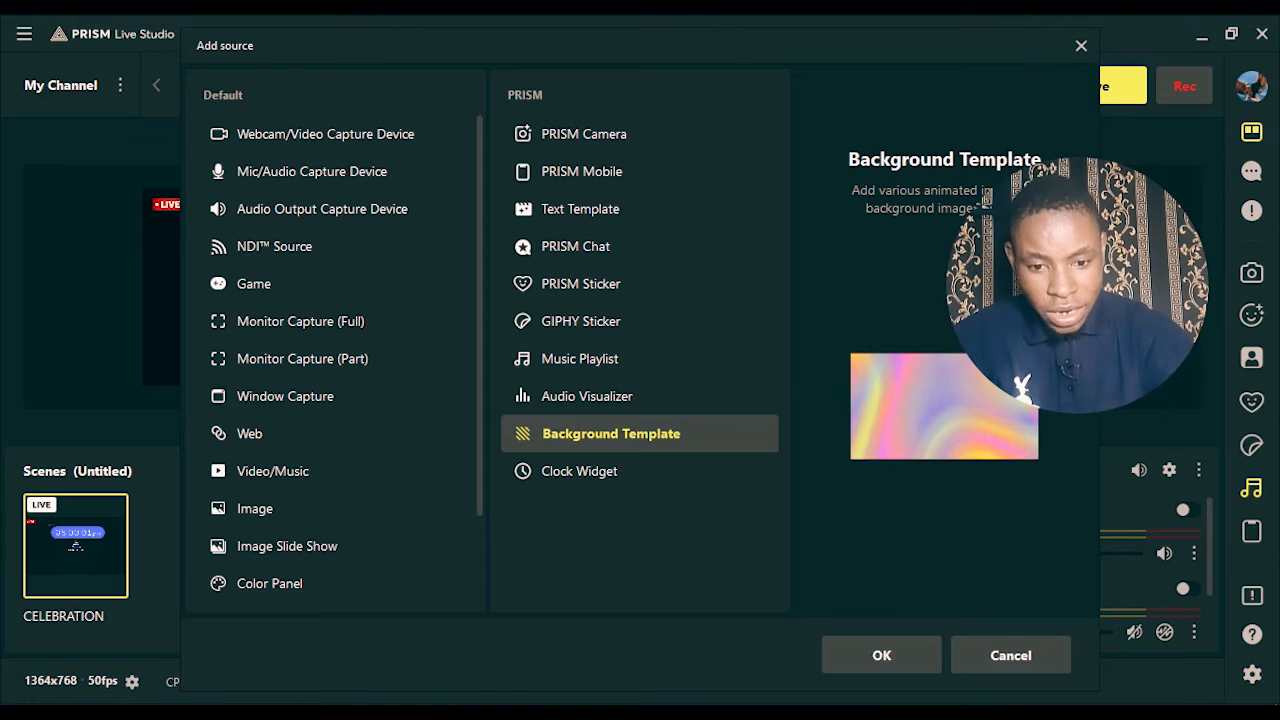
{"action": "left_click_drag", "start_coordinate": [580, 110], "coordinate": [554, 137]}
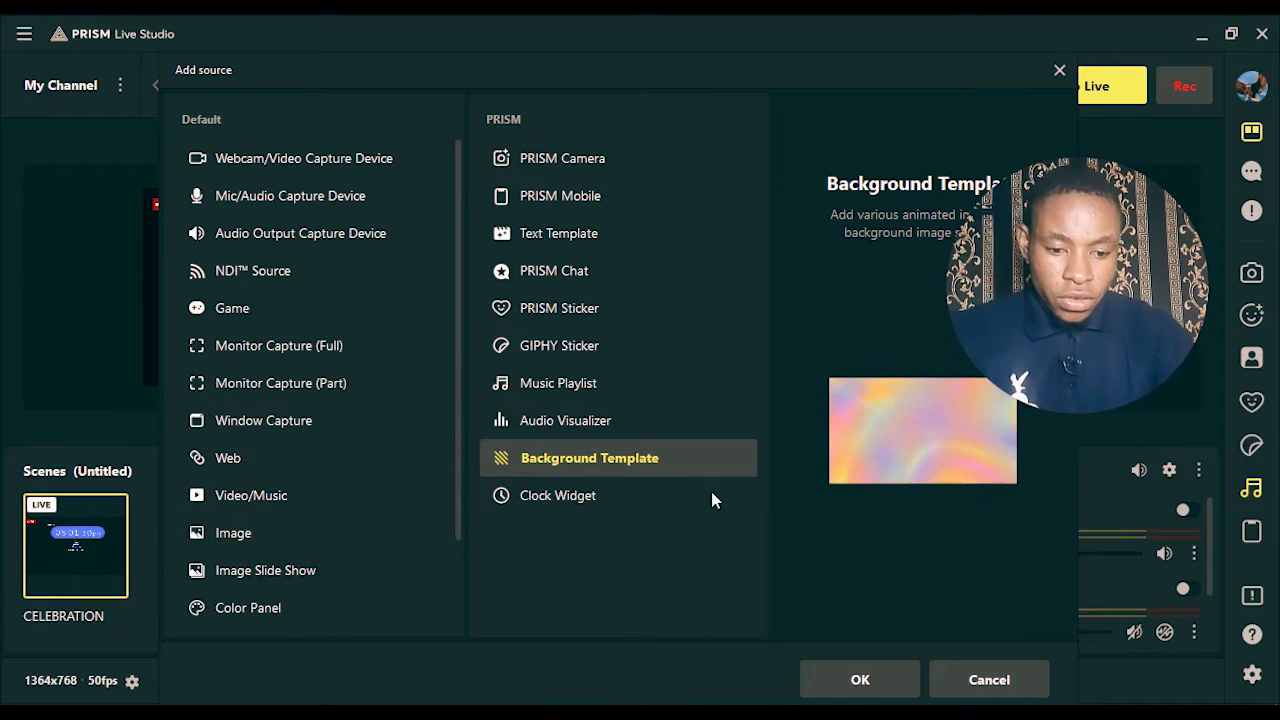
{"action": "left_click", "coordinate": [989, 680]}
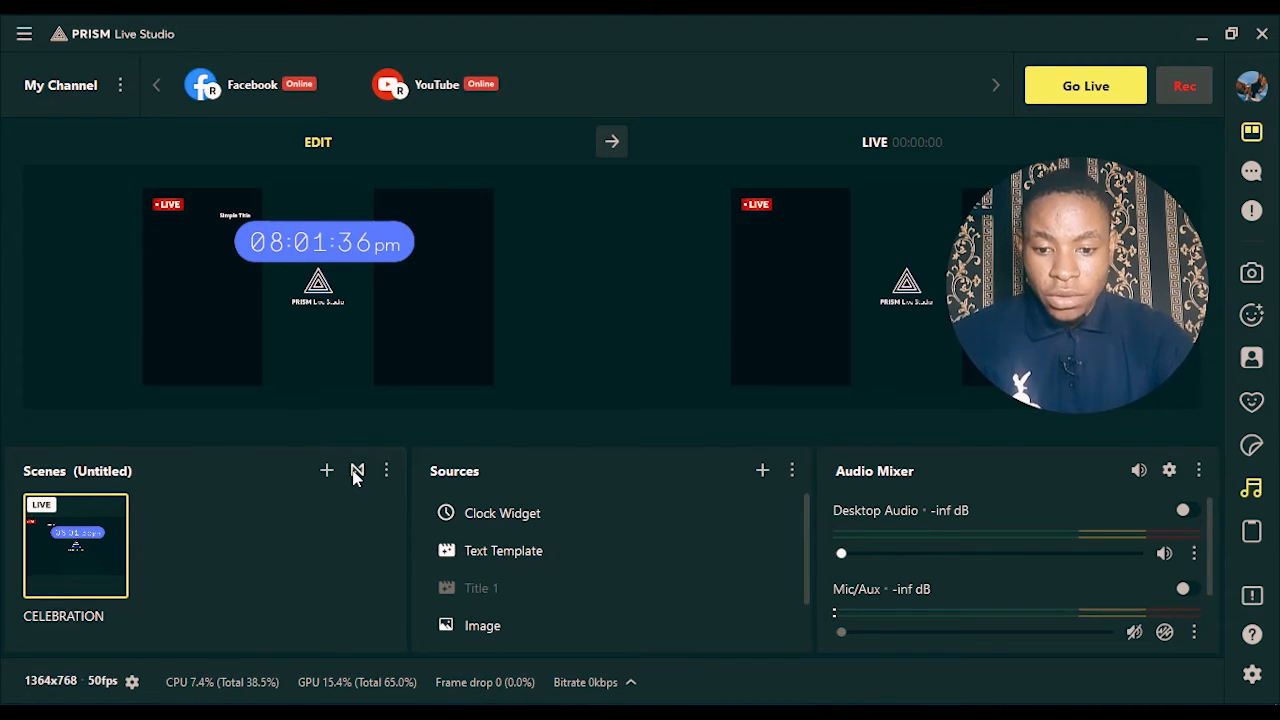
Step: View the scene transition options and close their dialog without changing anything
{"action": "left_click", "coordinate": [357, 471]}
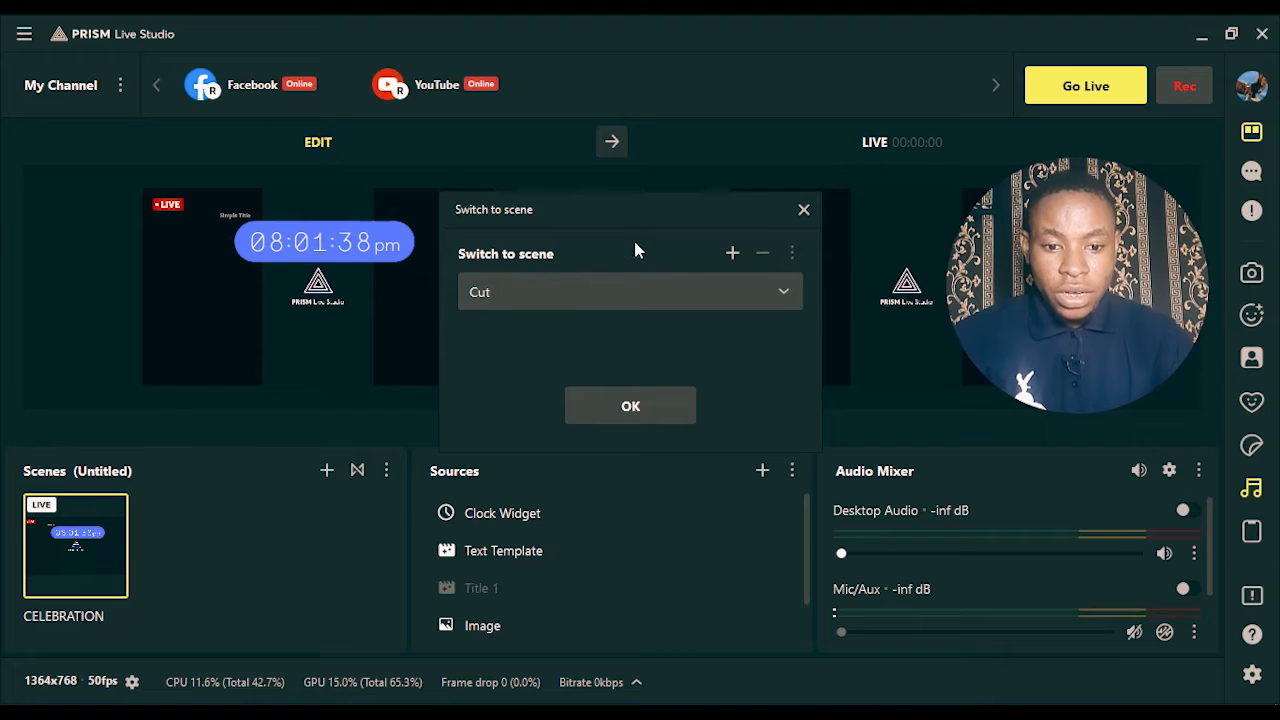
{"action": "left_click_drag", "start_coordinate": [563, 223], "coordinate": [530, 284]}
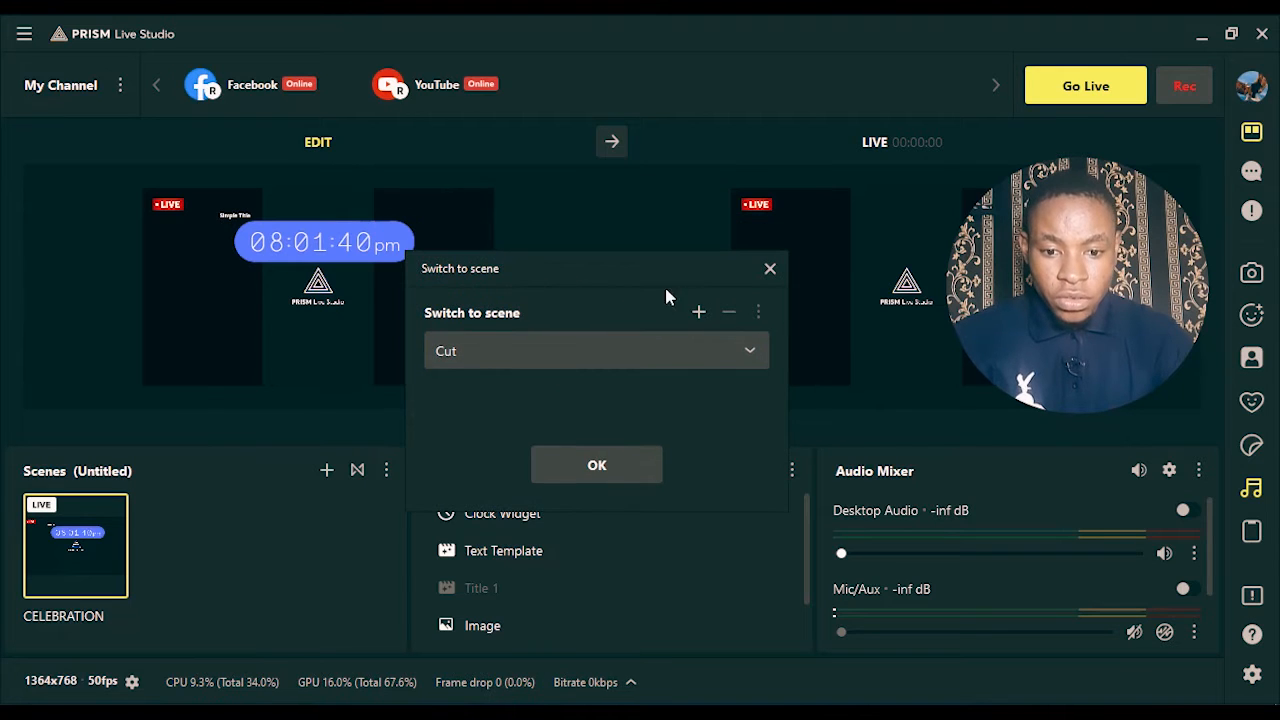
{"action": "left_click", "coordinate": [770, 270]}
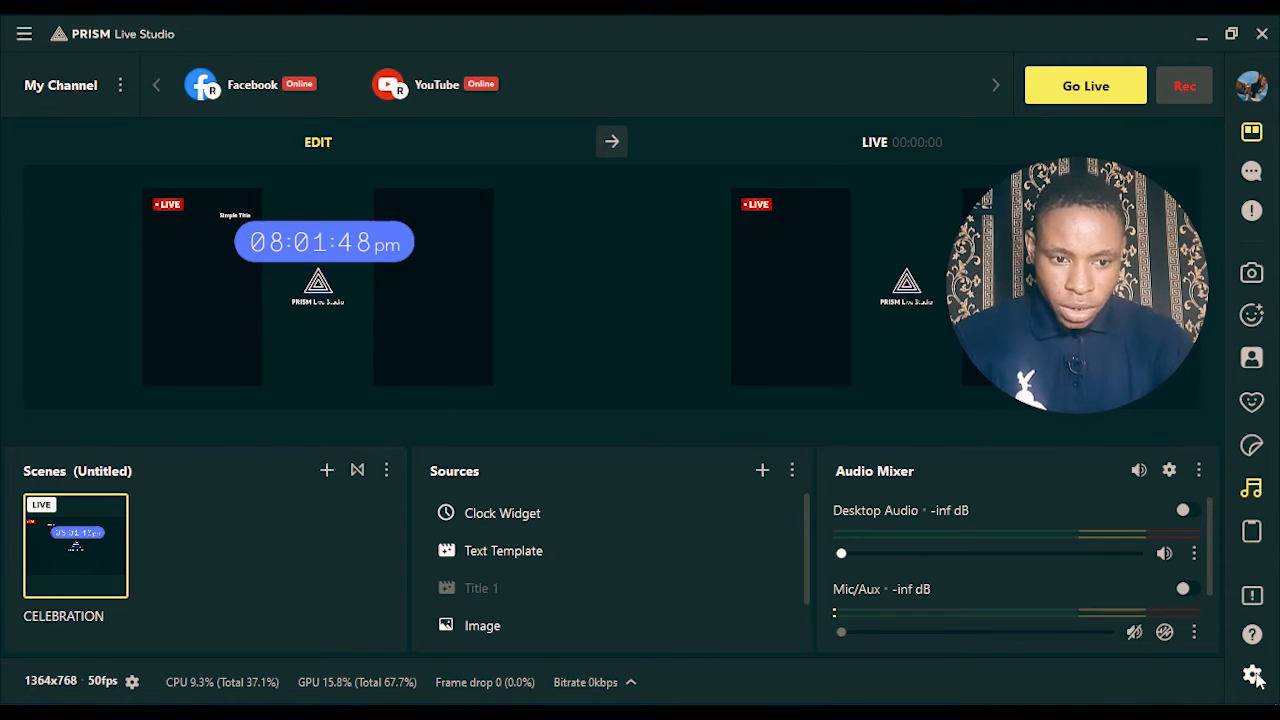
Step: Review the General settings from the account section through to the system tray options
{"action": "left_click", "coordinate": [1253, 675]}
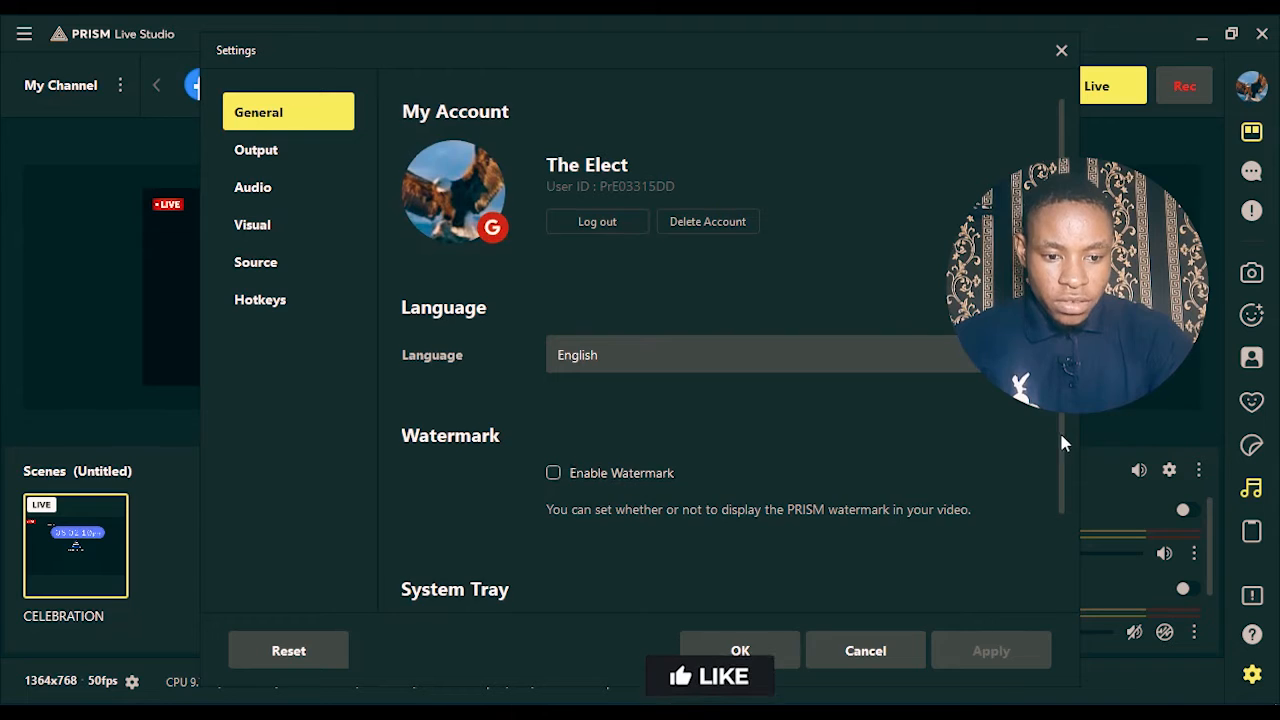
{"action": "left_click_drag", "start_coordinate": [1060, 434], "coordinate": [1063, 533]}
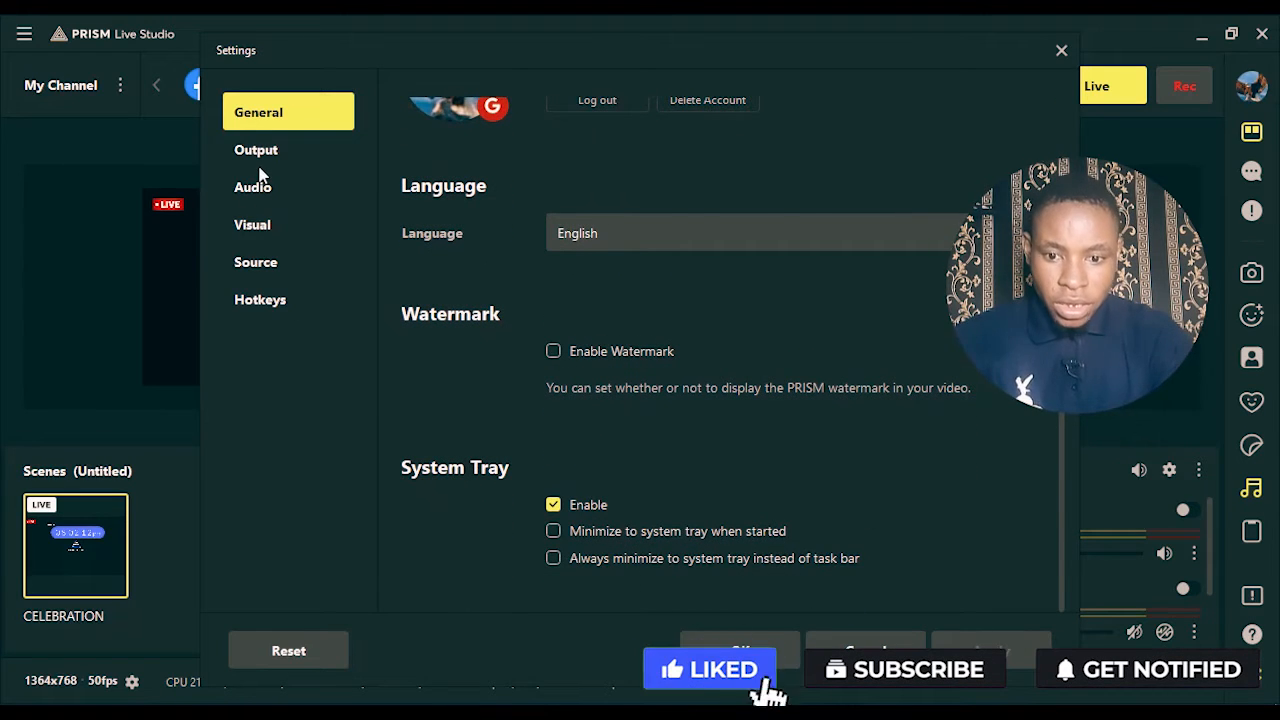
Step: Review the output resolution choices and set the downscale filter to Bicubic (Sharpened scaling, 16 samples)
{"action": "left_click", "coordinate": [256, 150]}
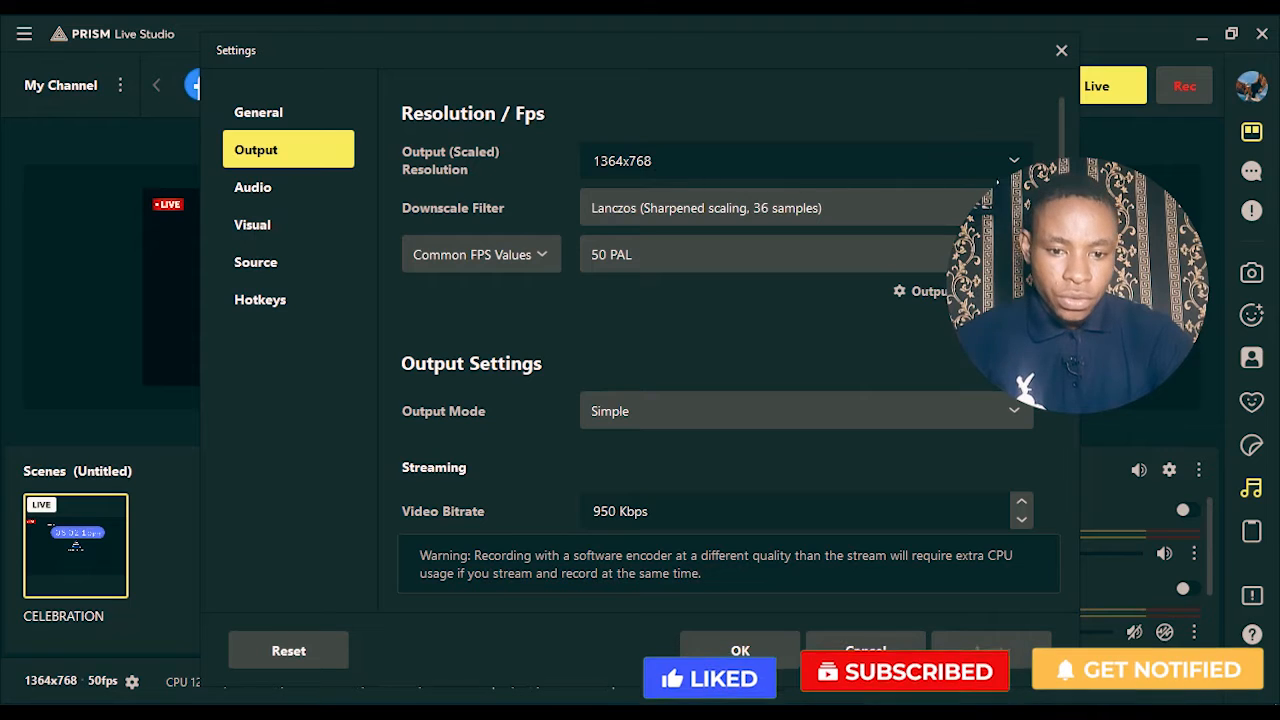
{"action": "left_click", "coordinate": [1014, 162]}
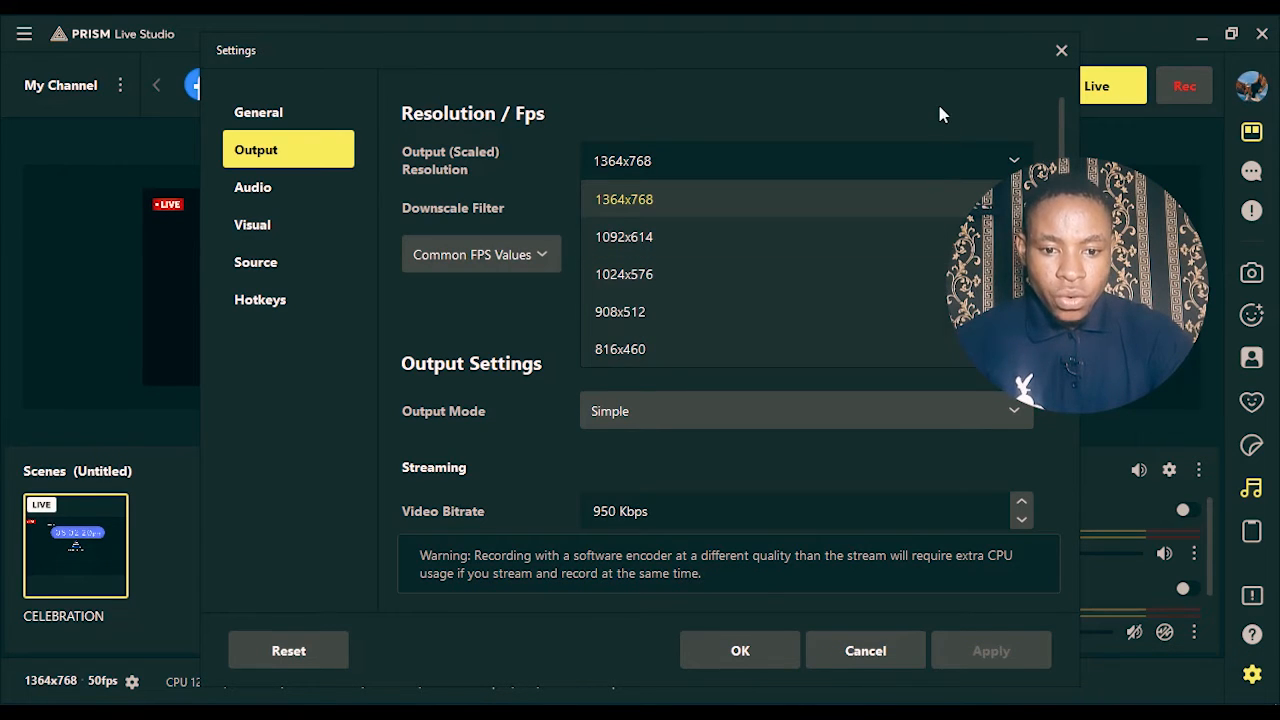
{"action": "left_click", "coordinate": [932, 150]}
{"action": "left_click", "coordinate": [816, 212]}
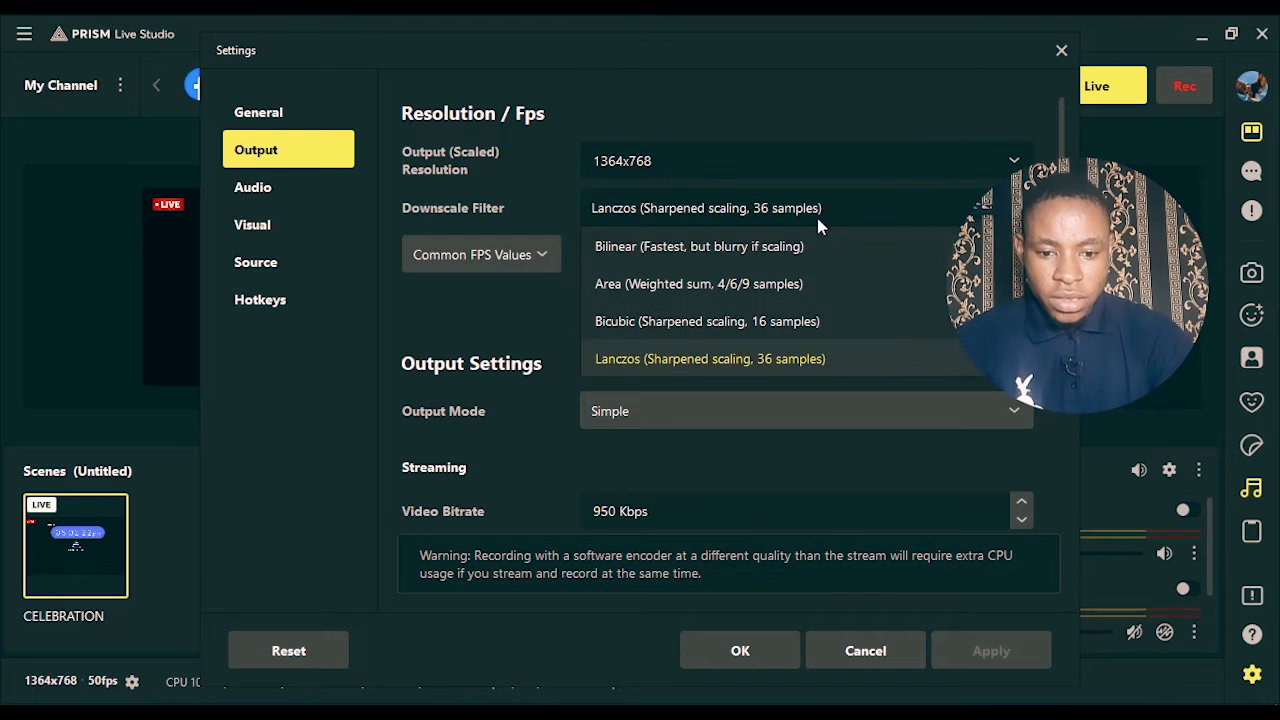
{"action": "left_click", "coordinate": [685, 322]}
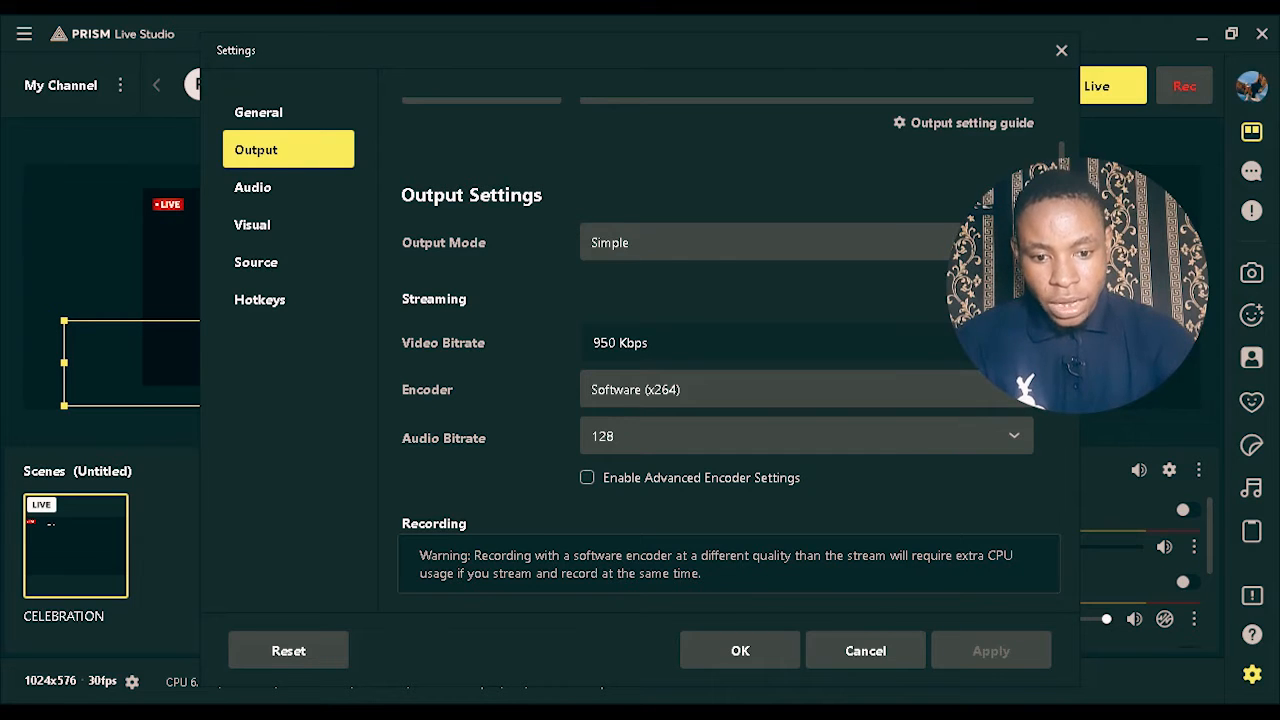
Step: Review the recording options in the output settings, followed by the audio, visual and hotkey settings
{"action": "scroll", "coordinate": [720, 350], "scroll_direction": "down", "scroll_amount": 5}
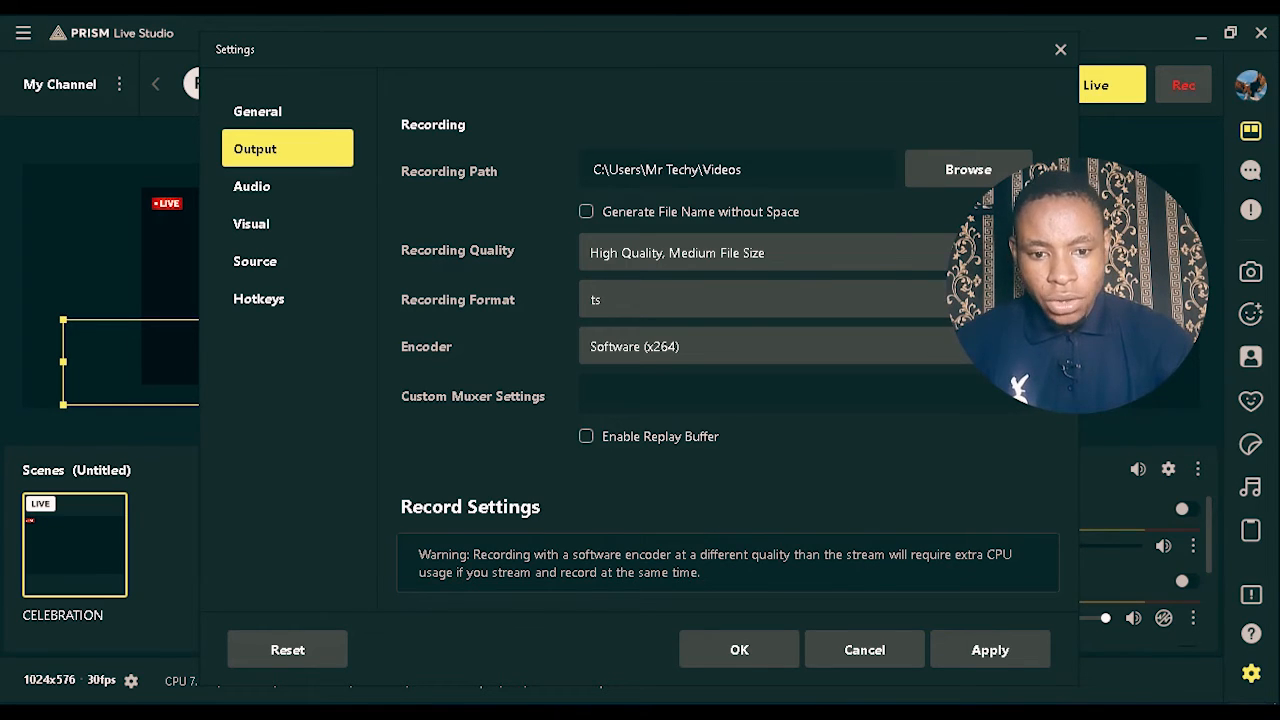
{"action": "left_click", "coordinate": [252, 187]}
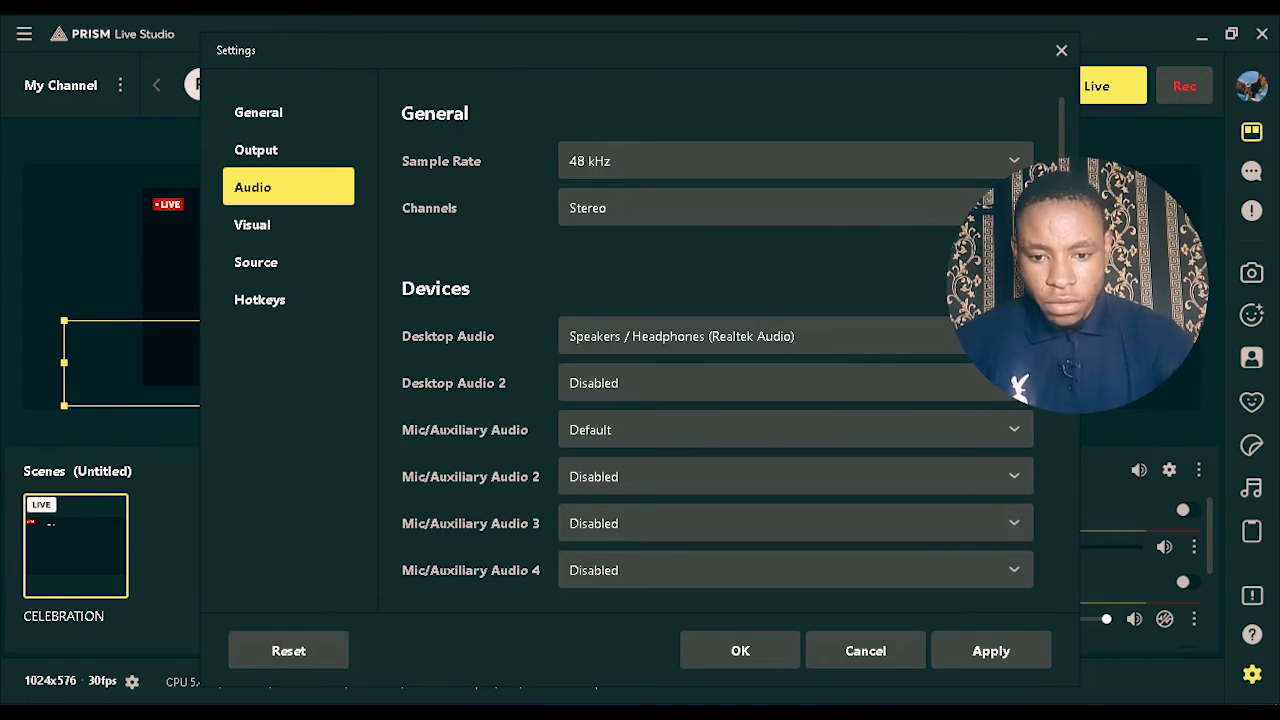
{"action": "left_click", "coordinate": [252, 224]}
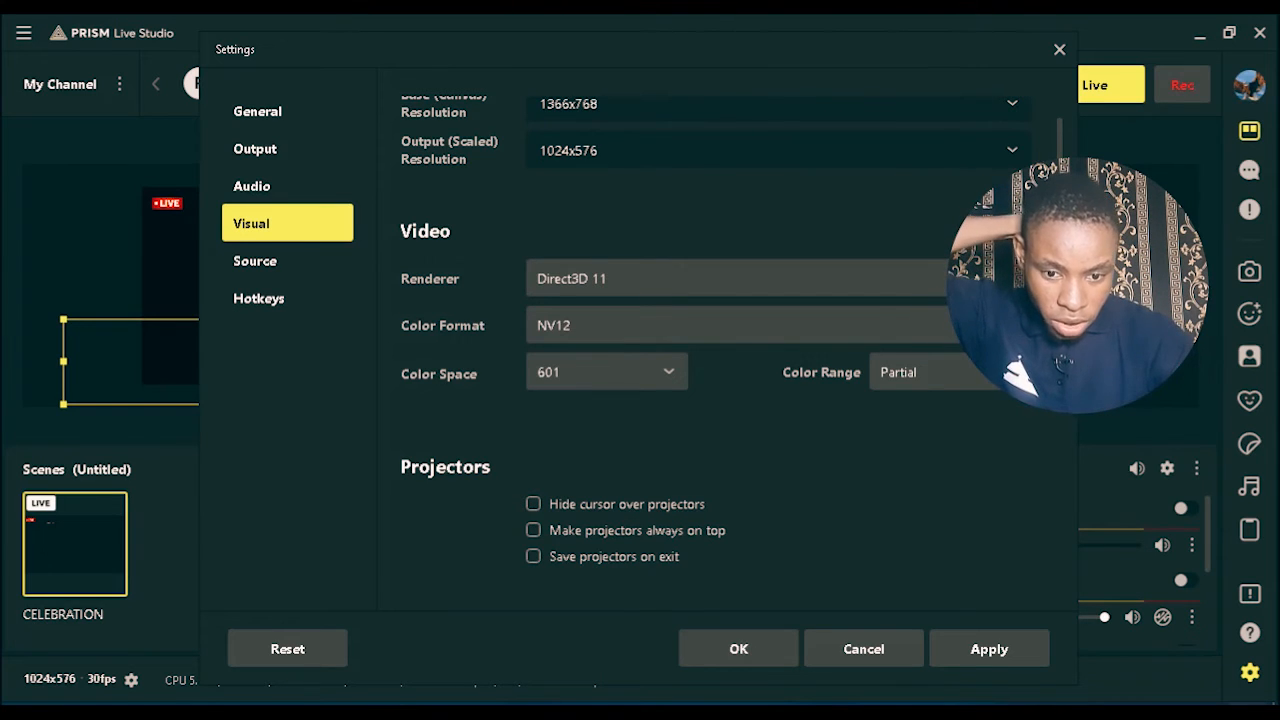
{"action": "left_click", "coordinate": [259, 299]}
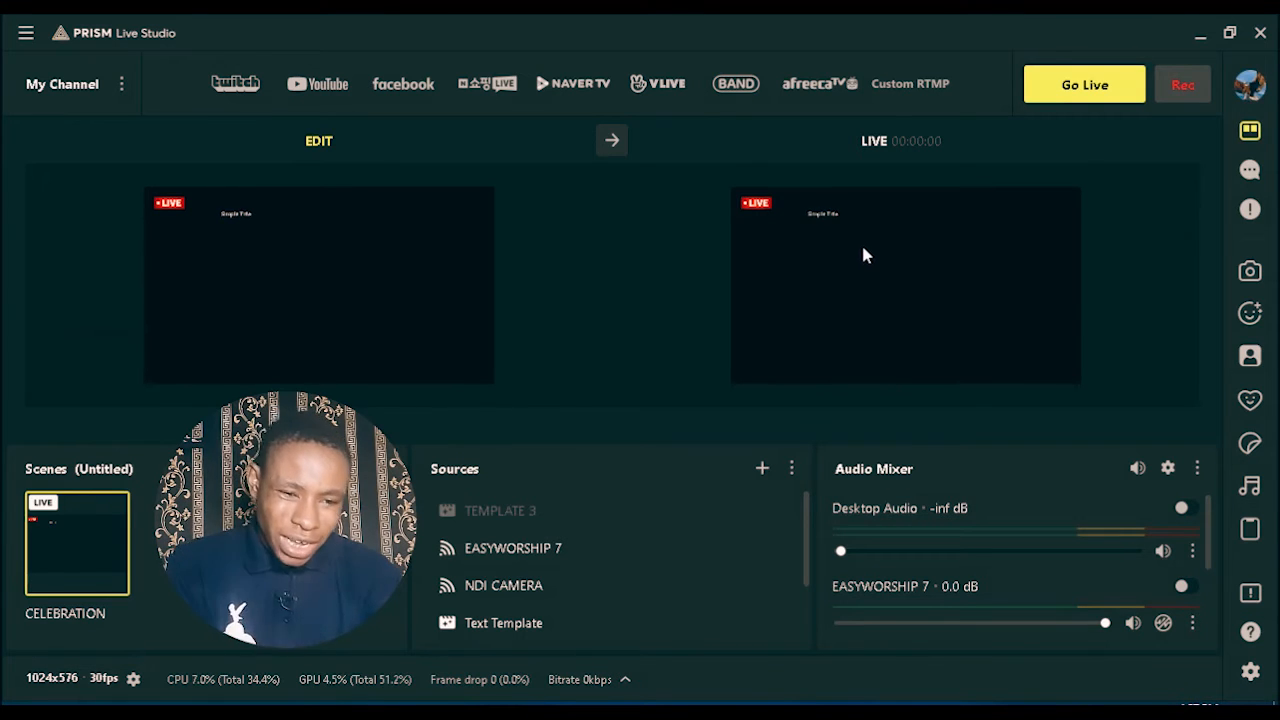
Step: Examine the fullscreen projector option for Display 1 and the windowed projector option for the live program view
{"action": "right_click", "coordinate": [864, 250]}
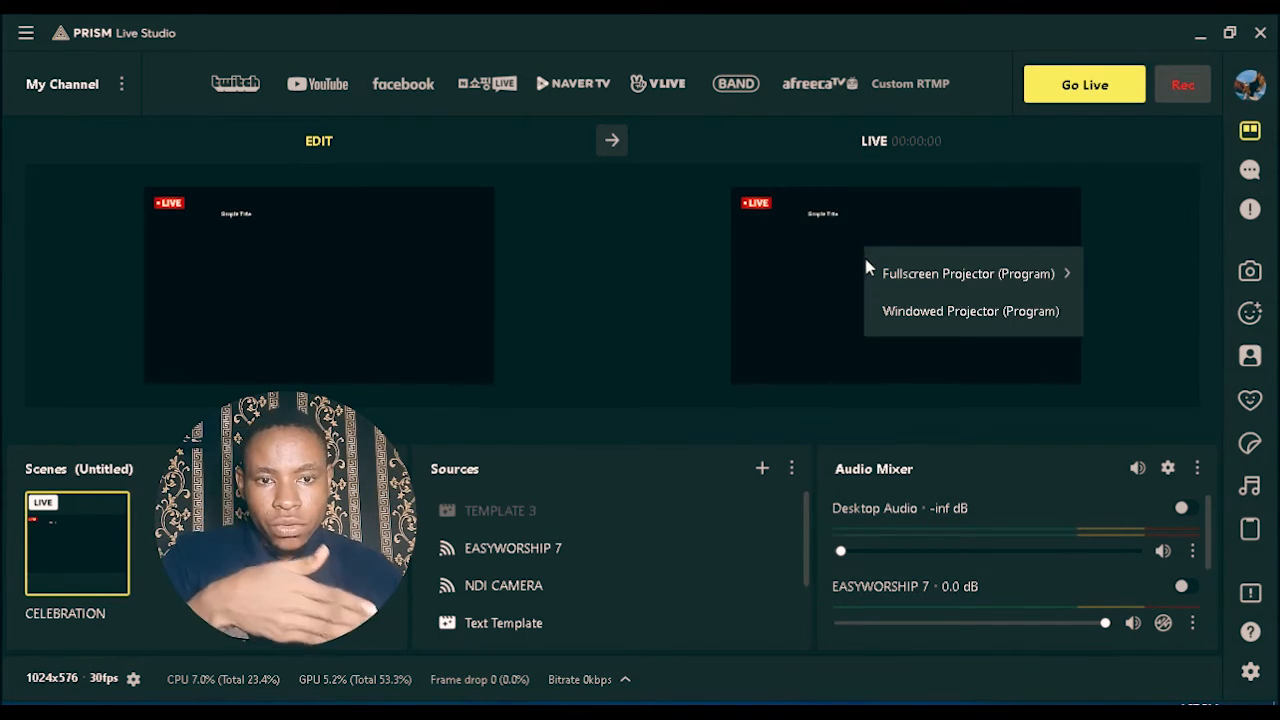
{"action": "mouse_move", "coordinate": [917, 277]}
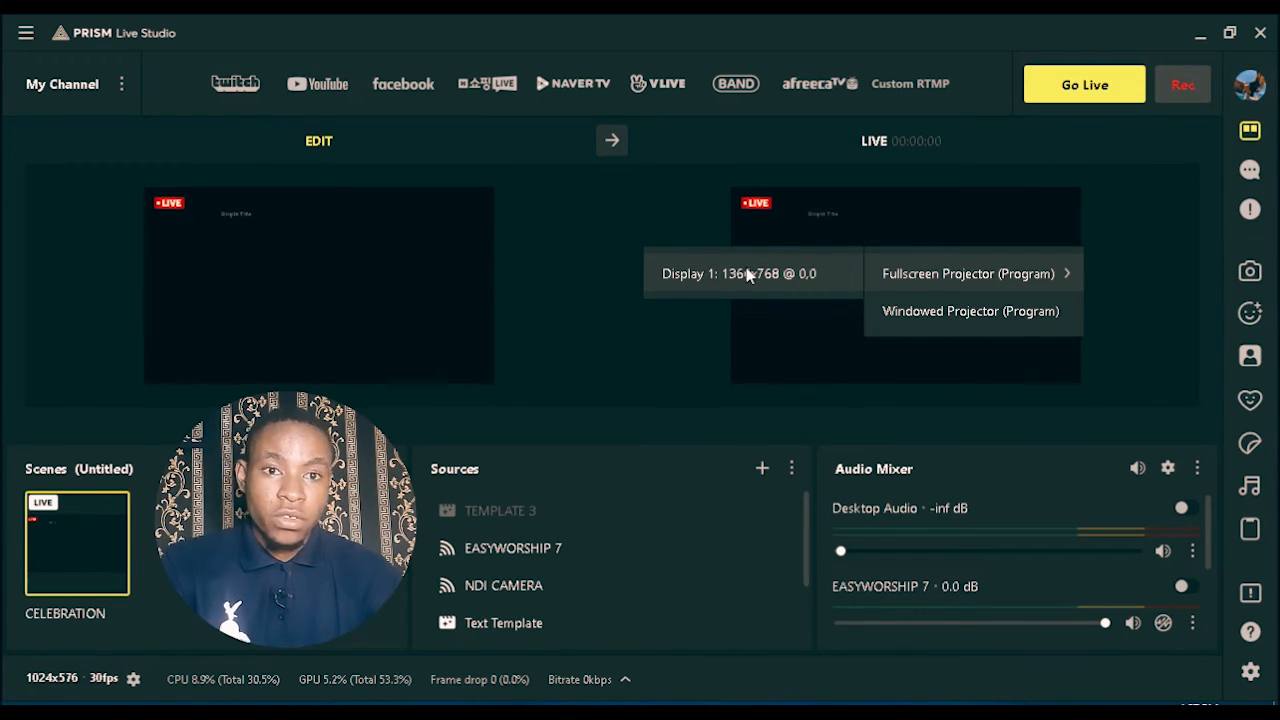
{"action": "left_click", "coordinate": [748, 275]}
{"action": "right_click", "coordinate": [808, 262]}
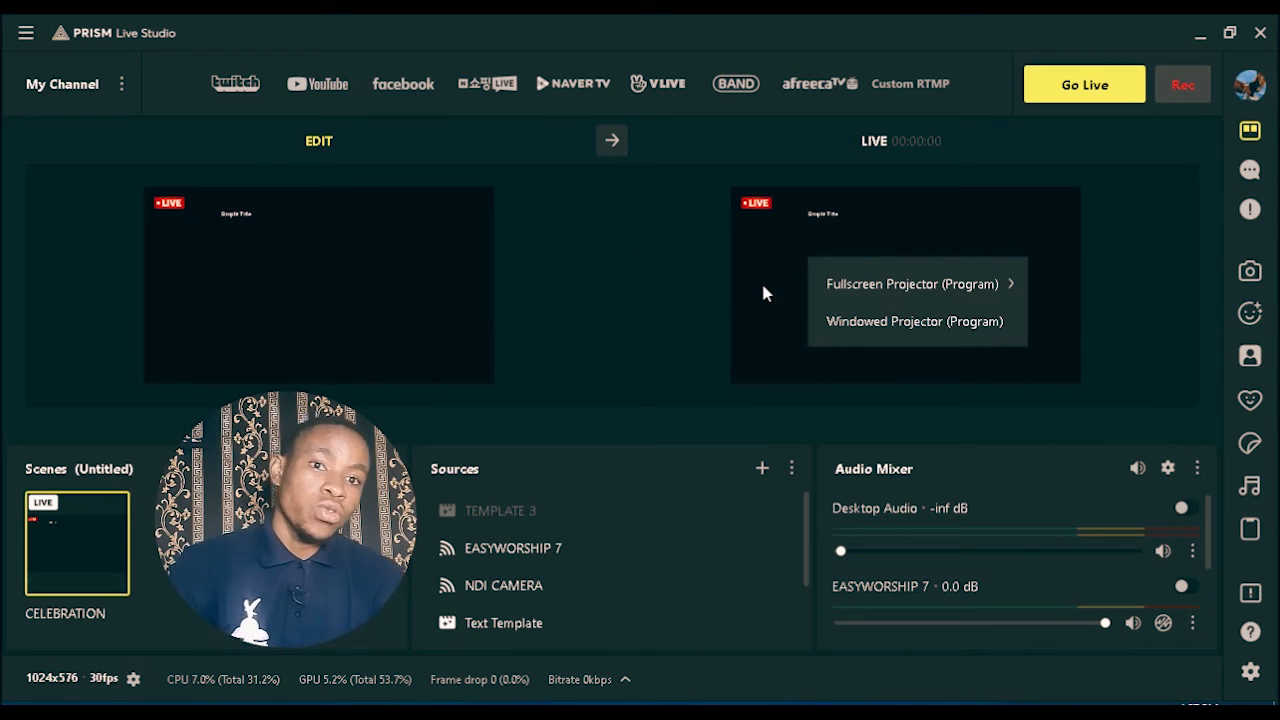
{"action": "right_click", "coordinate": [762, 283]}
{"action": "left_click", "coordinate": [815, 268]}
{"action": "right_click", "coordinate": [814, 262]}
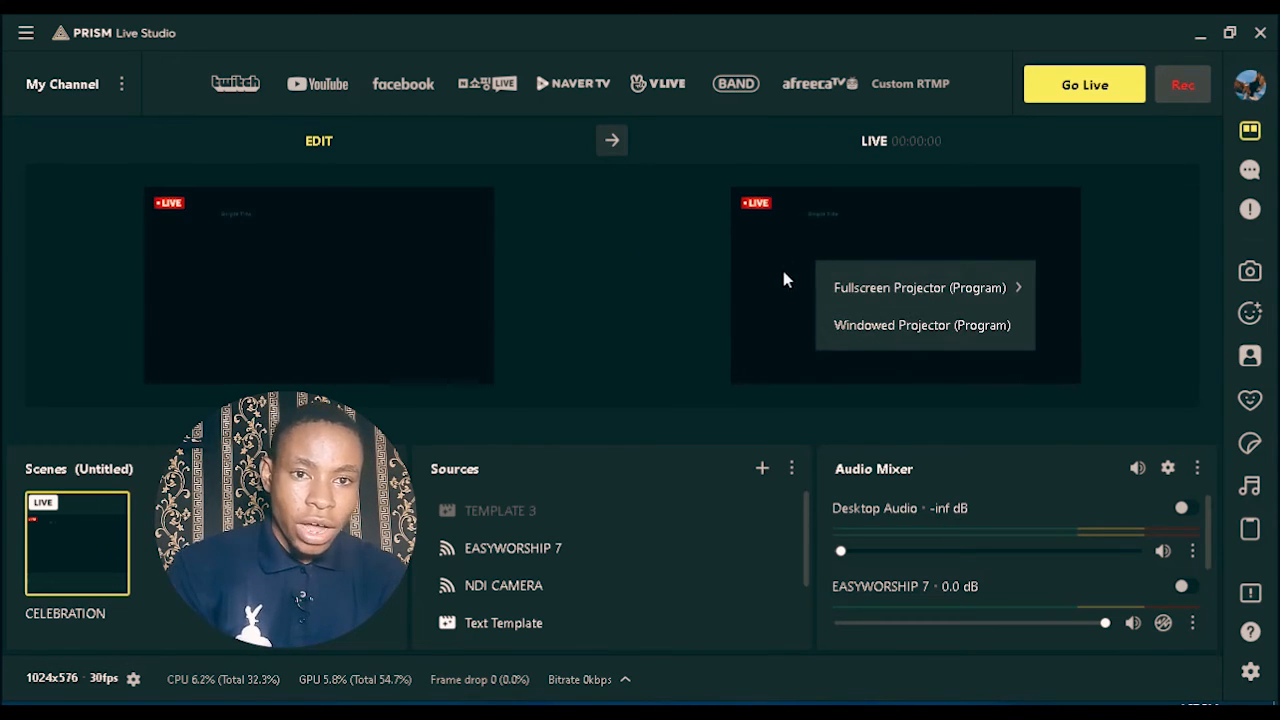
{"action": "right_click", "coordinate": [774, 280]}
{"action": "mouse_move", "coordinate": [813, 311]}
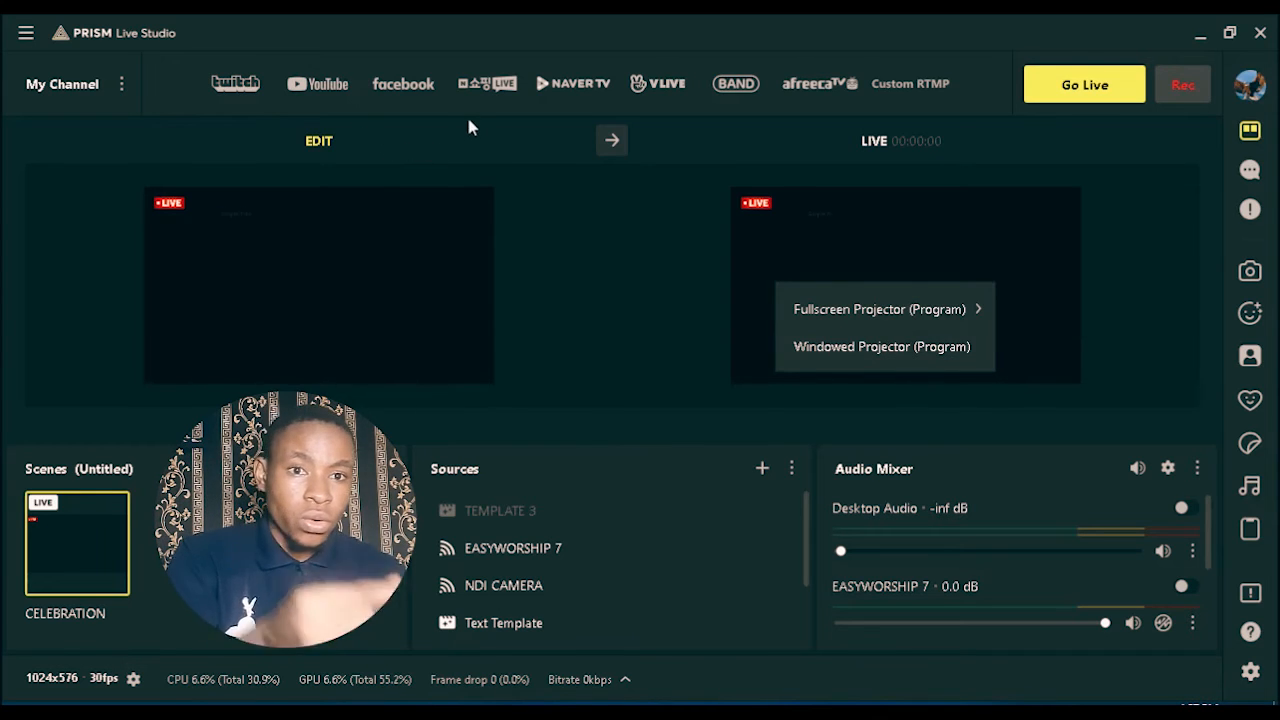
{"action": "right_click", "coordinate": [862, 241]}
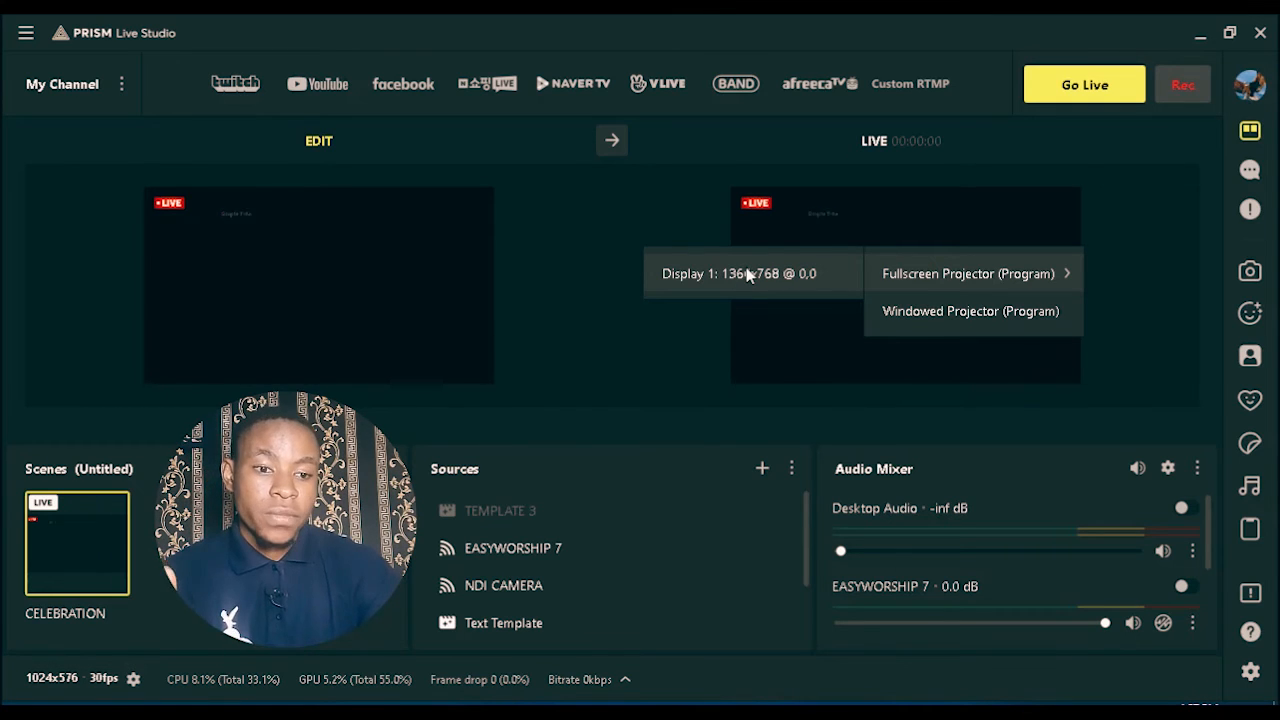
{"action": "left_click", "coordinate": [791, 310]}
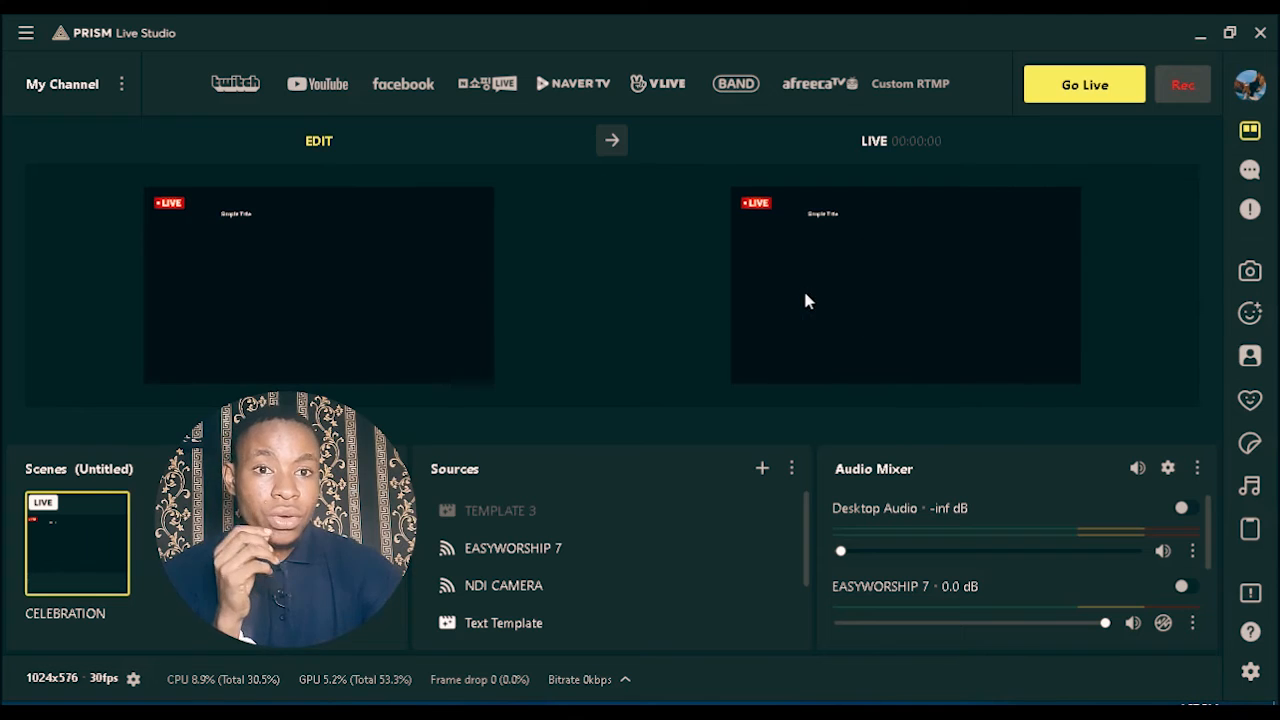
{"action": "right_click", "coordinate": [808, 257]}
{"action": "right_click", "coordinate": [763, 286]}
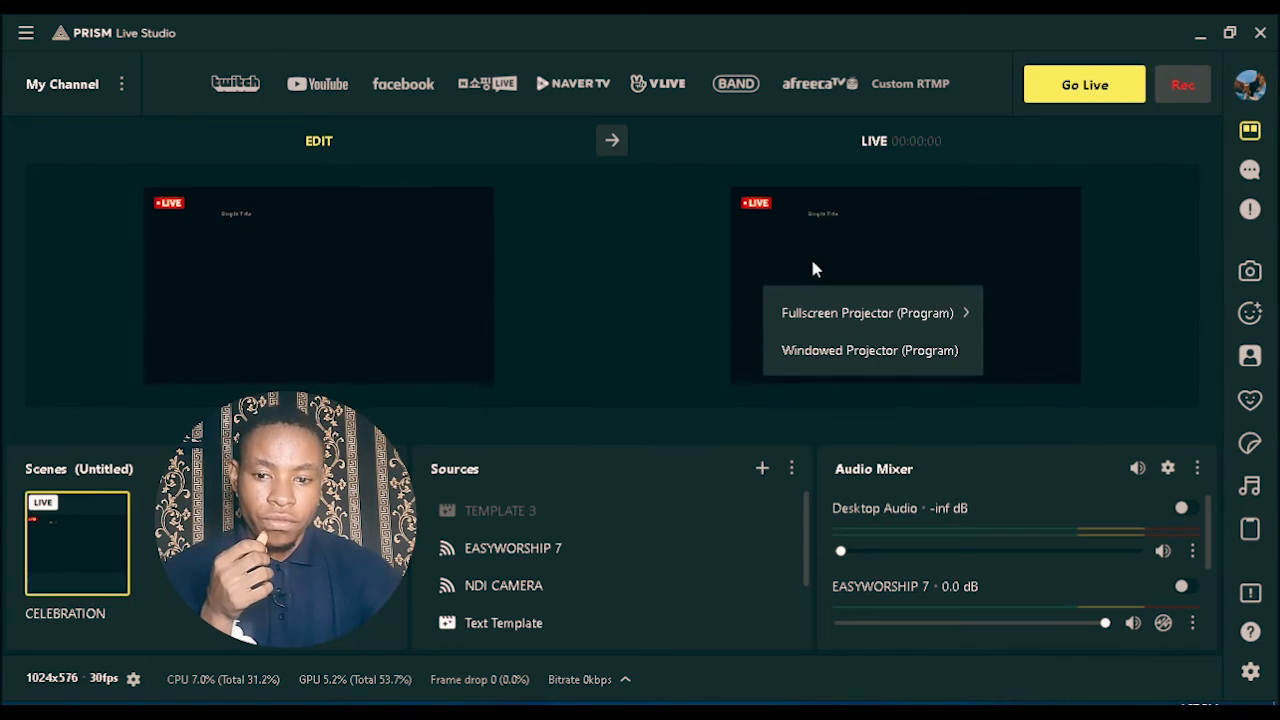
{"action": "left_click", "coordinate": [661, 125]}
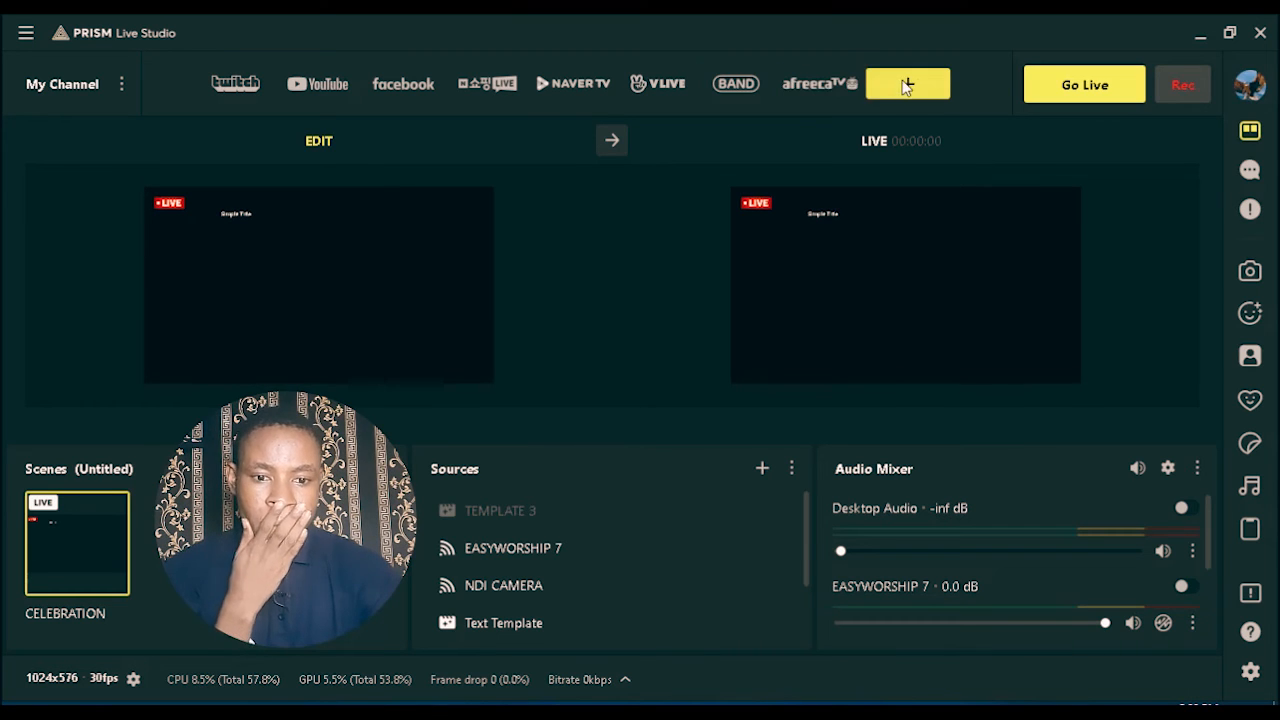
Step: Check the available Wi-Fi networks and examine the Facebook and YouTube URL presets for a custom RTMP channel without saving it
{"action": "left_click", "coordinate": [1158, 712]}
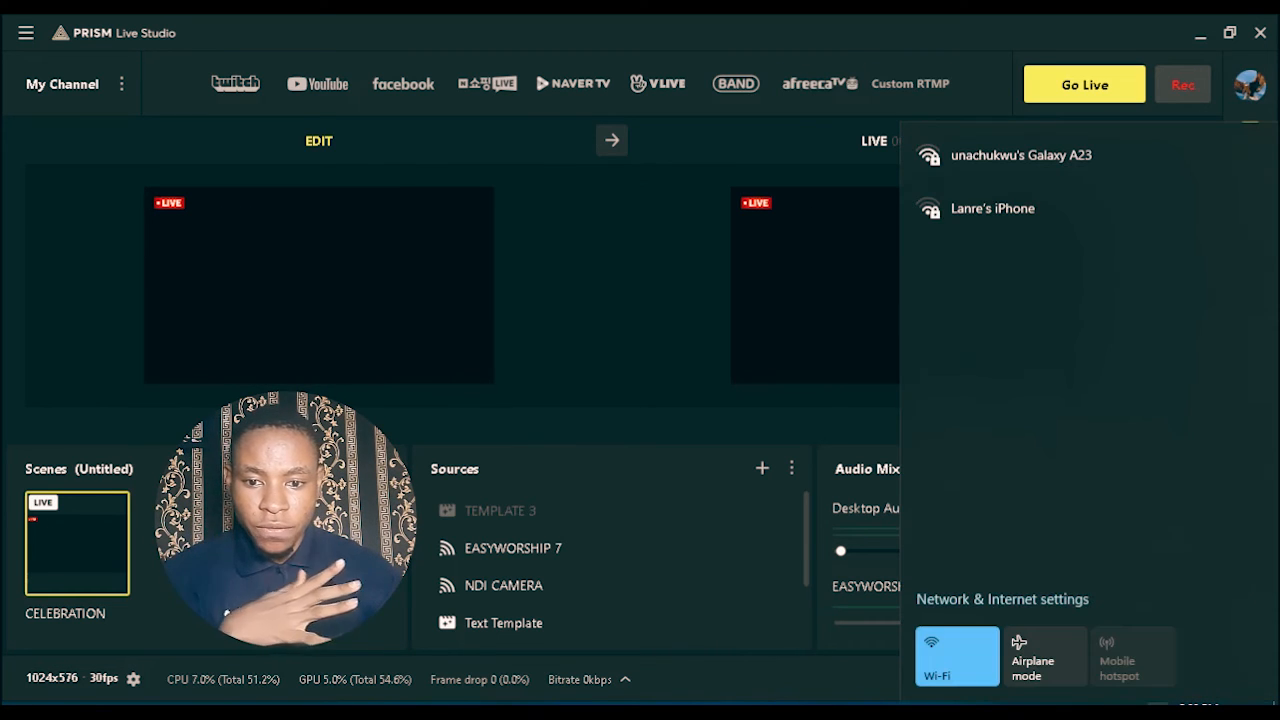
{"action": "left_click", "coordinate": [1158, 712]}
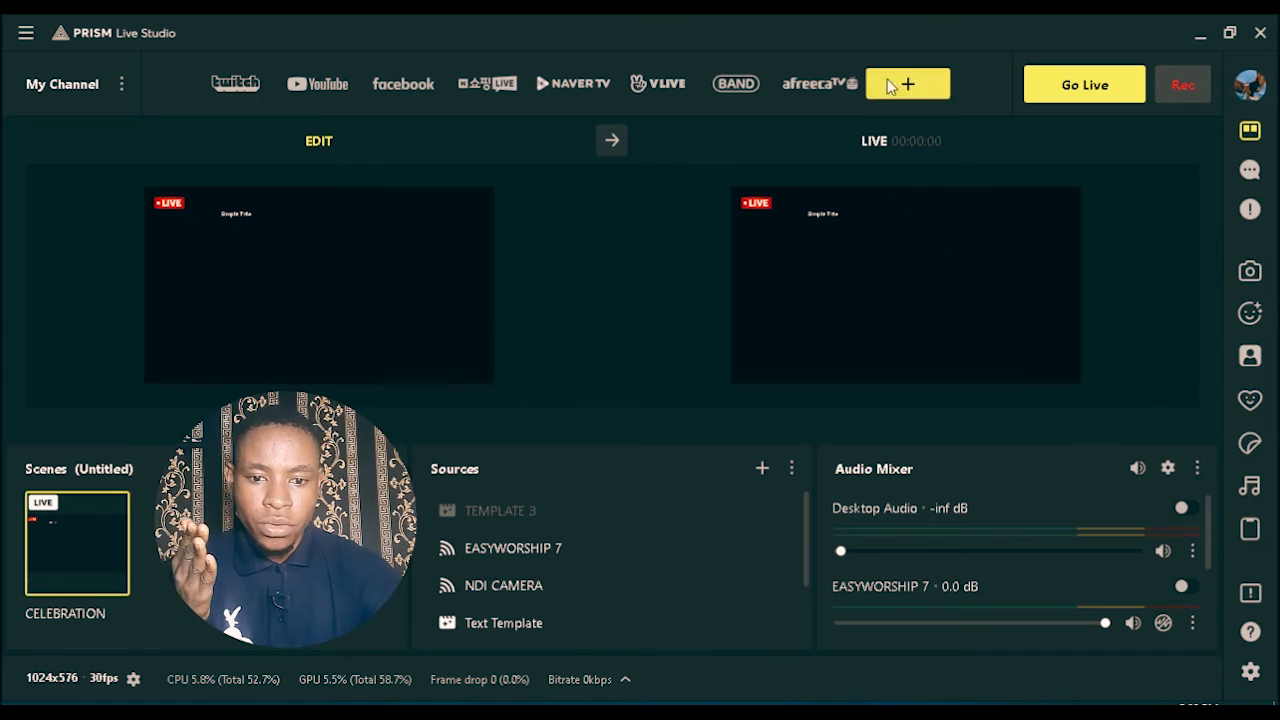
{"action": "left_click", "coordinate": [914, 74]}
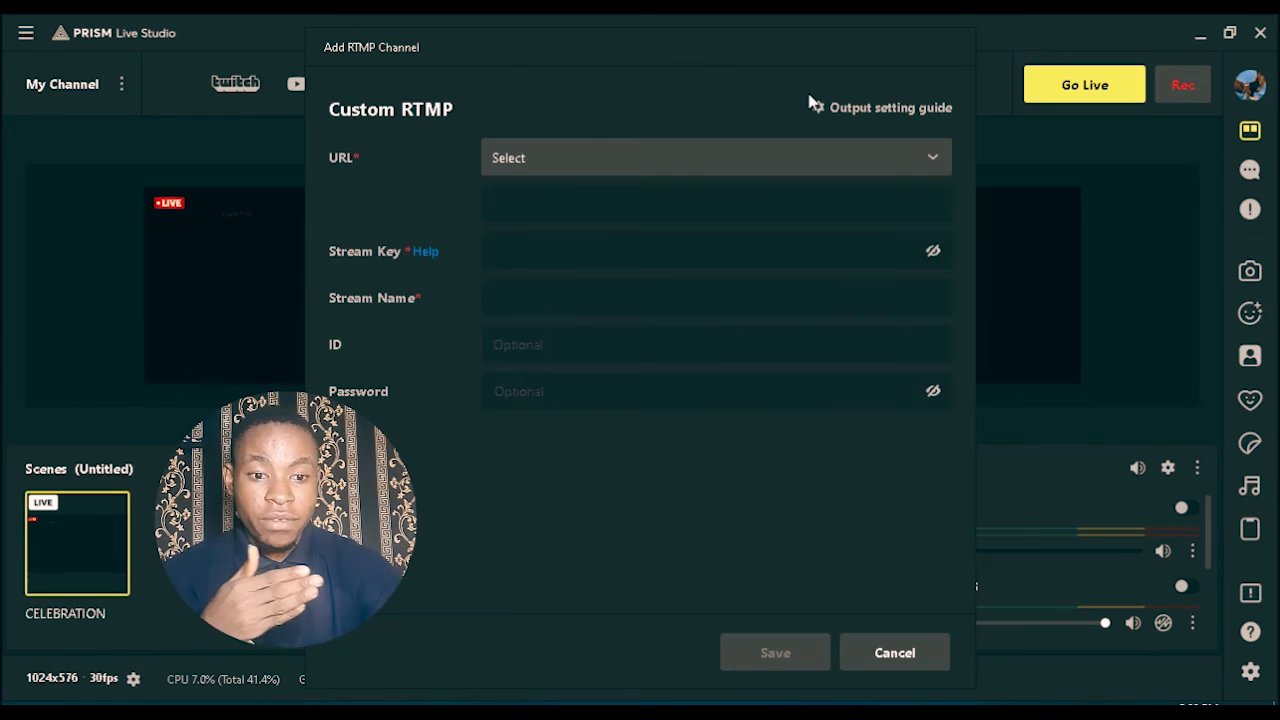
{"action": "left_click", "coordinate": [600, 157]}
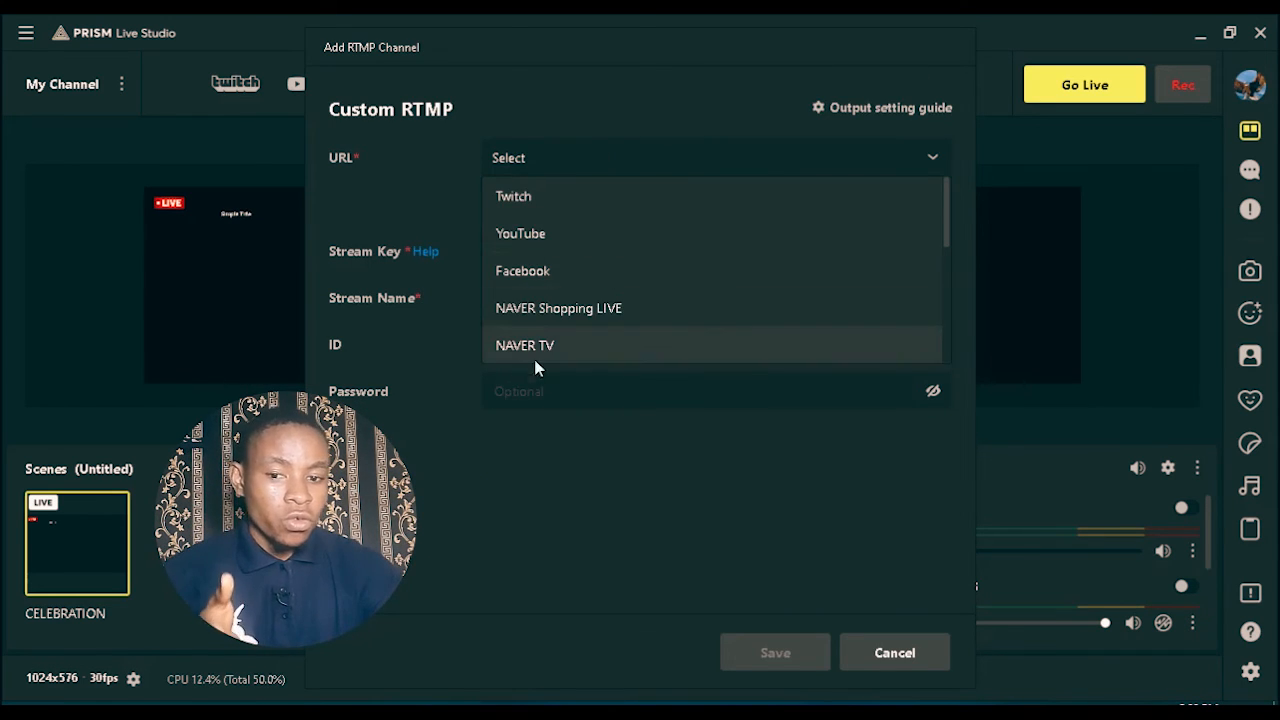
{"action": "left_click", "coordinate": [520, 270]}
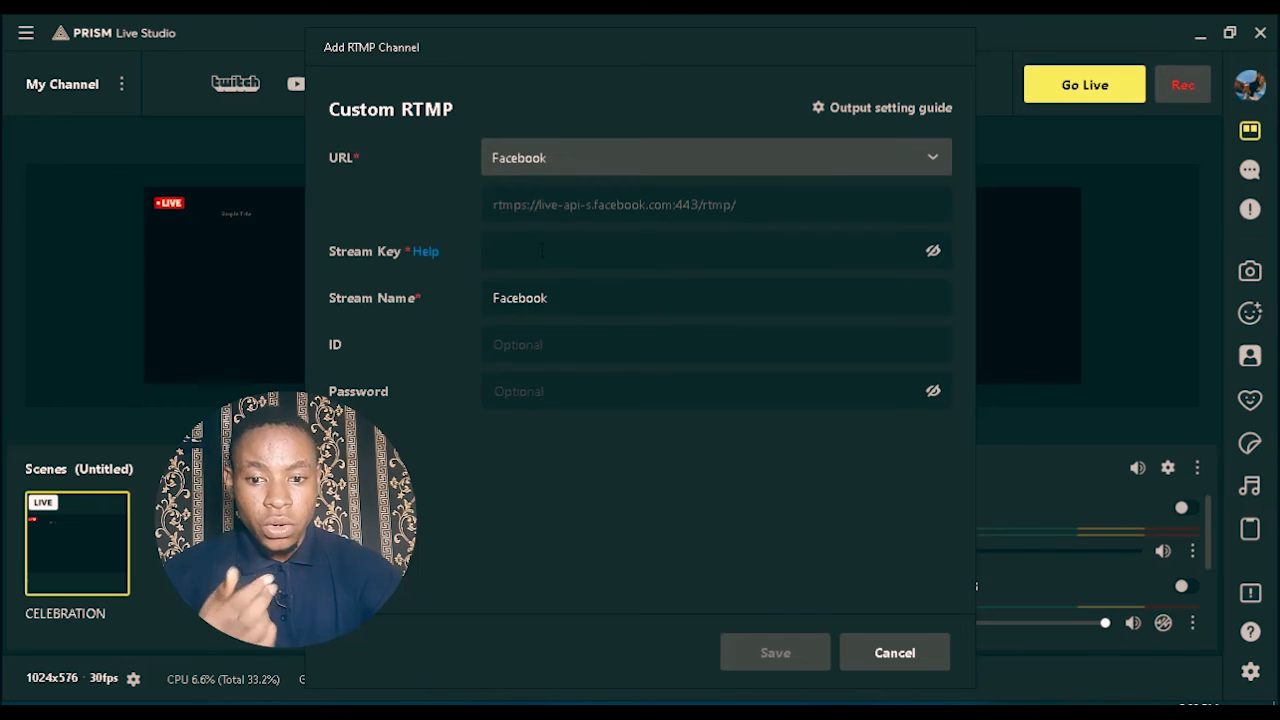
{"action": "left_click", "coordinate": [522, 258]}
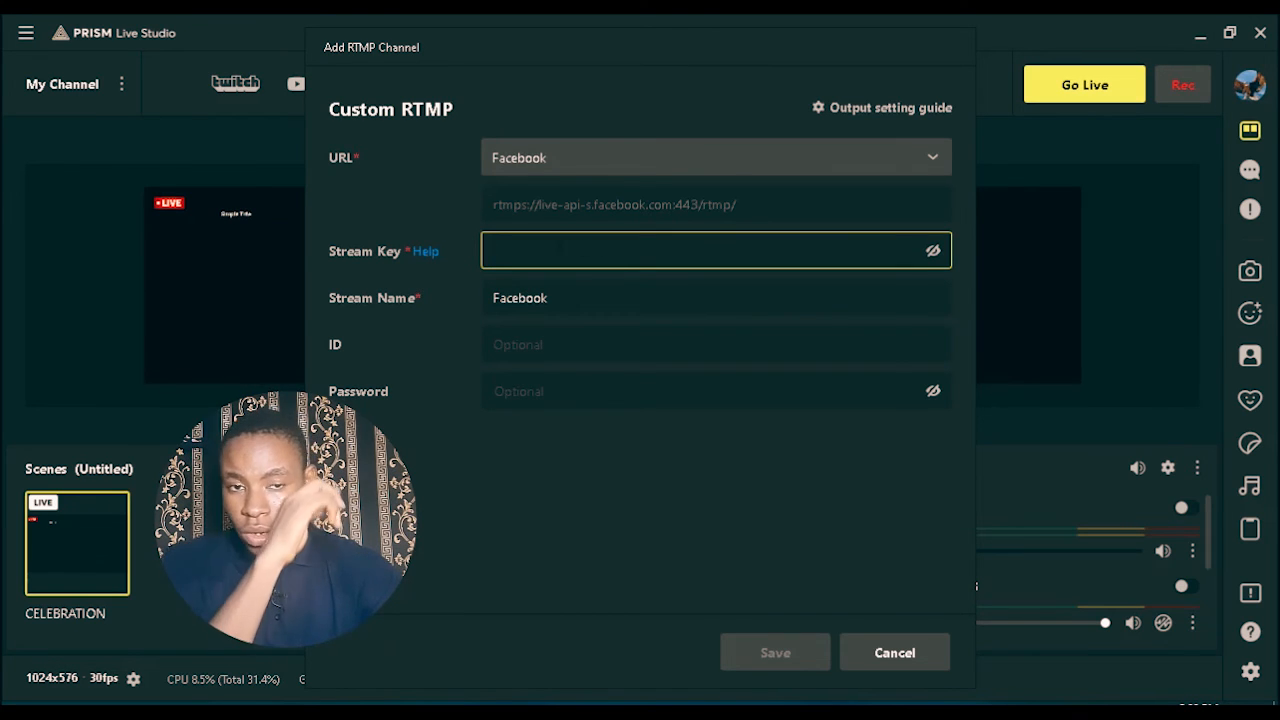
{"action": "left_click", "coordinate": [562, 172]}
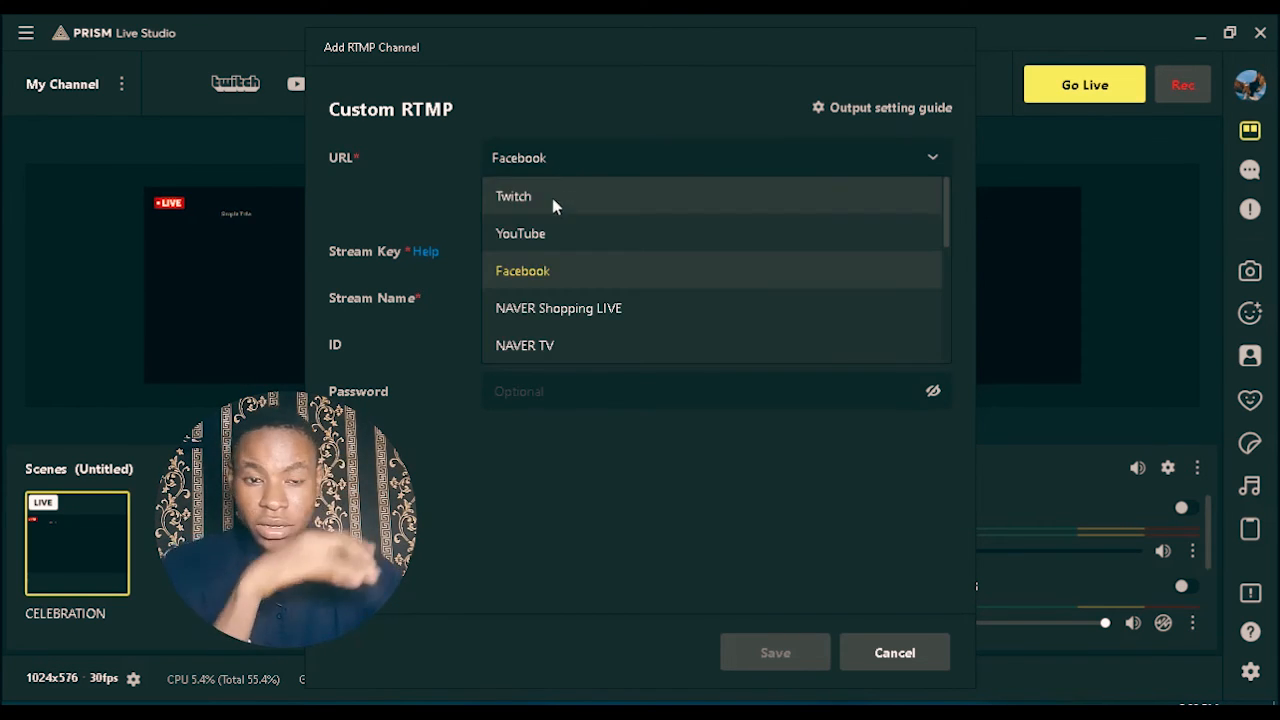
{"action": "left_click", "coordinate": [547, 230]}
{"action": "left_click", "coordinate": [540, 252]}
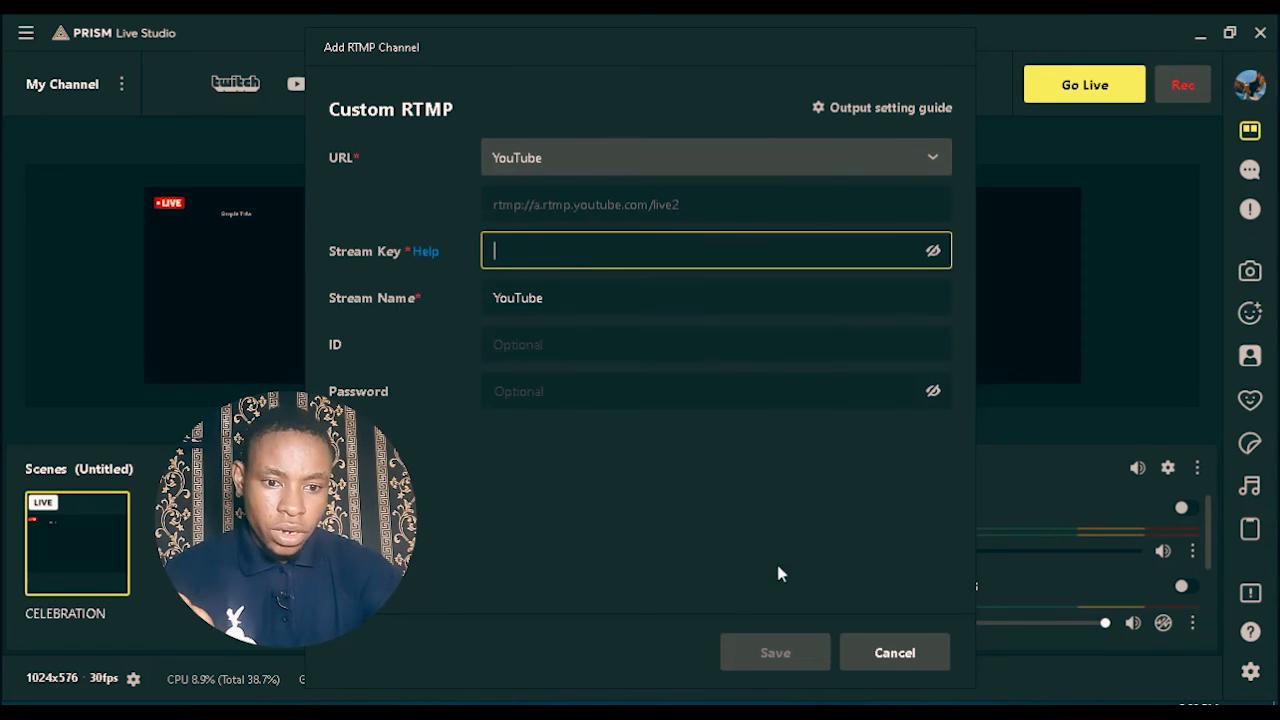
{"action": "left_click", "coordinate": [894, 652]}
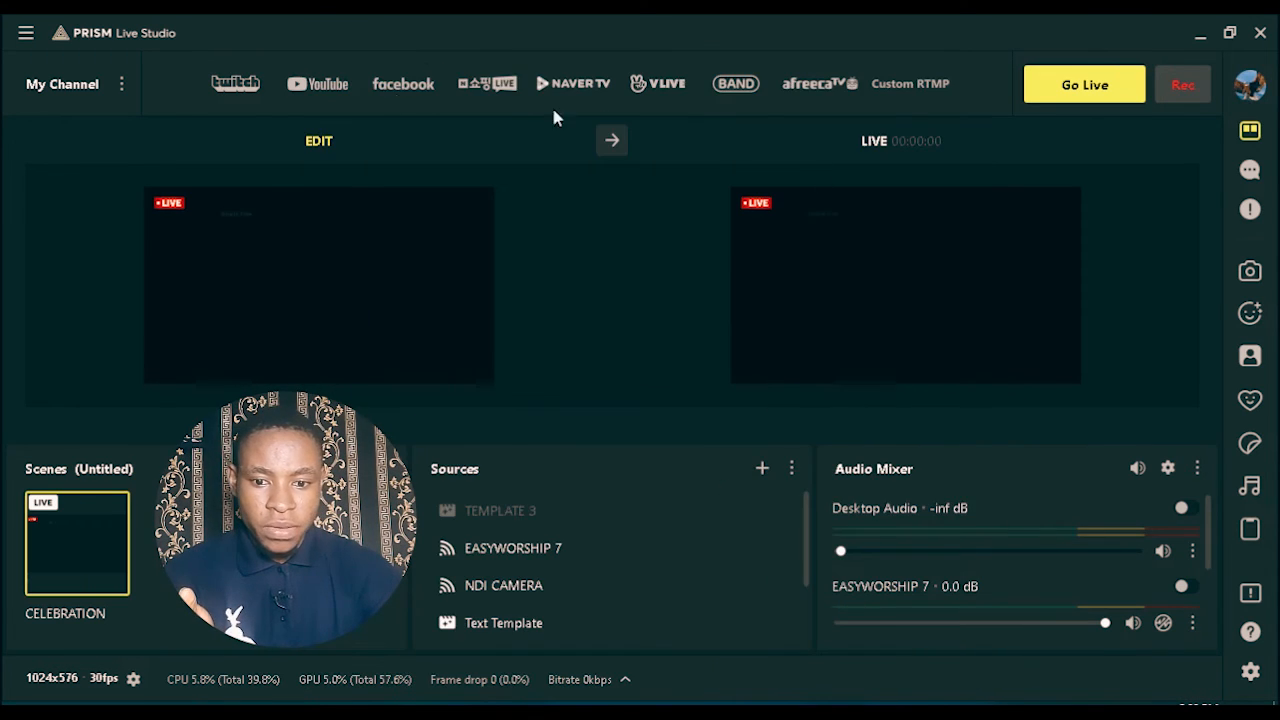
Step: Try to connect the Facebook and YouTube channels directly, dismissing each notice
{"action": "left_click", "coordinate": [400, 88]}
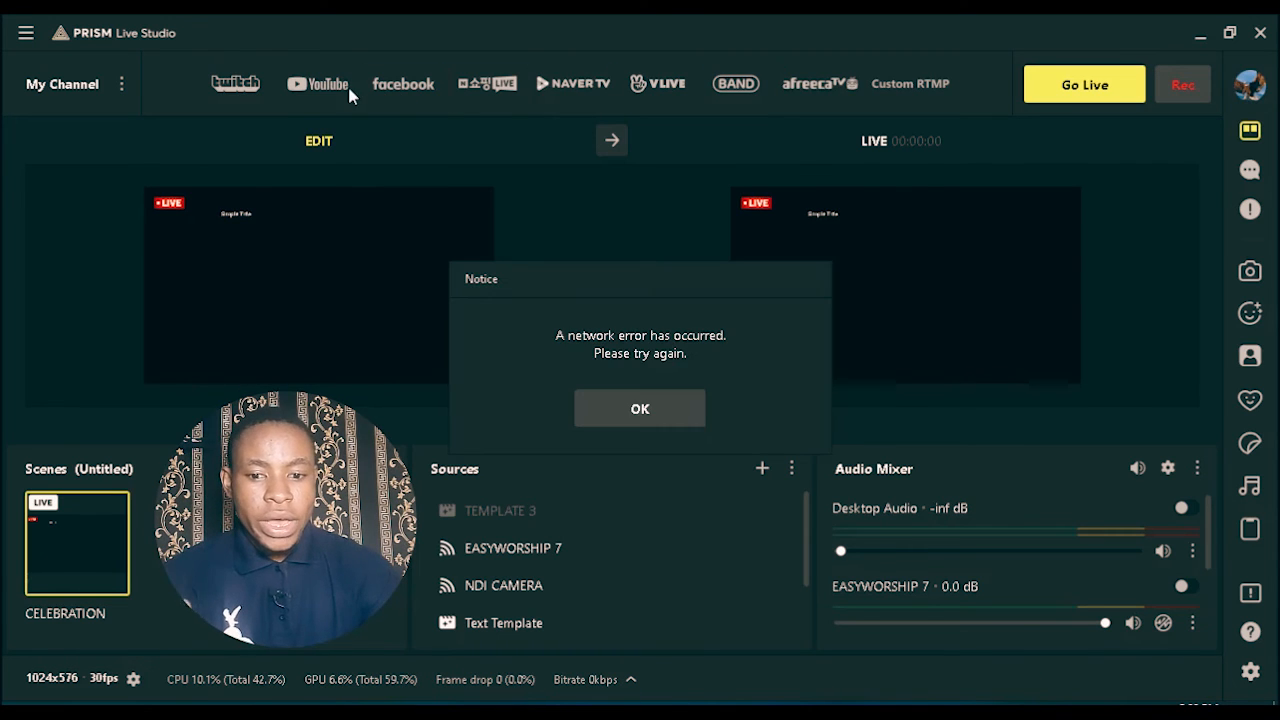
{"action": "left_click", "coordinate": [594, 408]}
{"action": "left_click", "coordinate": [318, 86]}
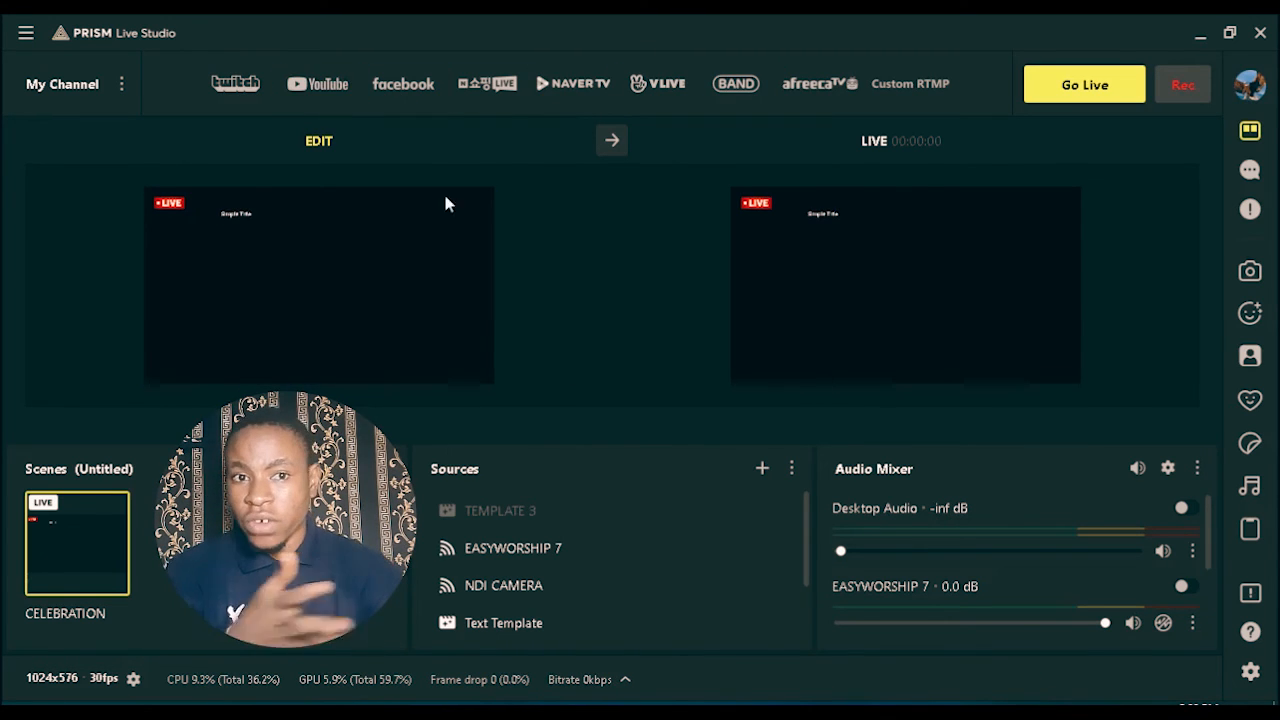
{"action": "left_click", "coordinate": [604, 410]}
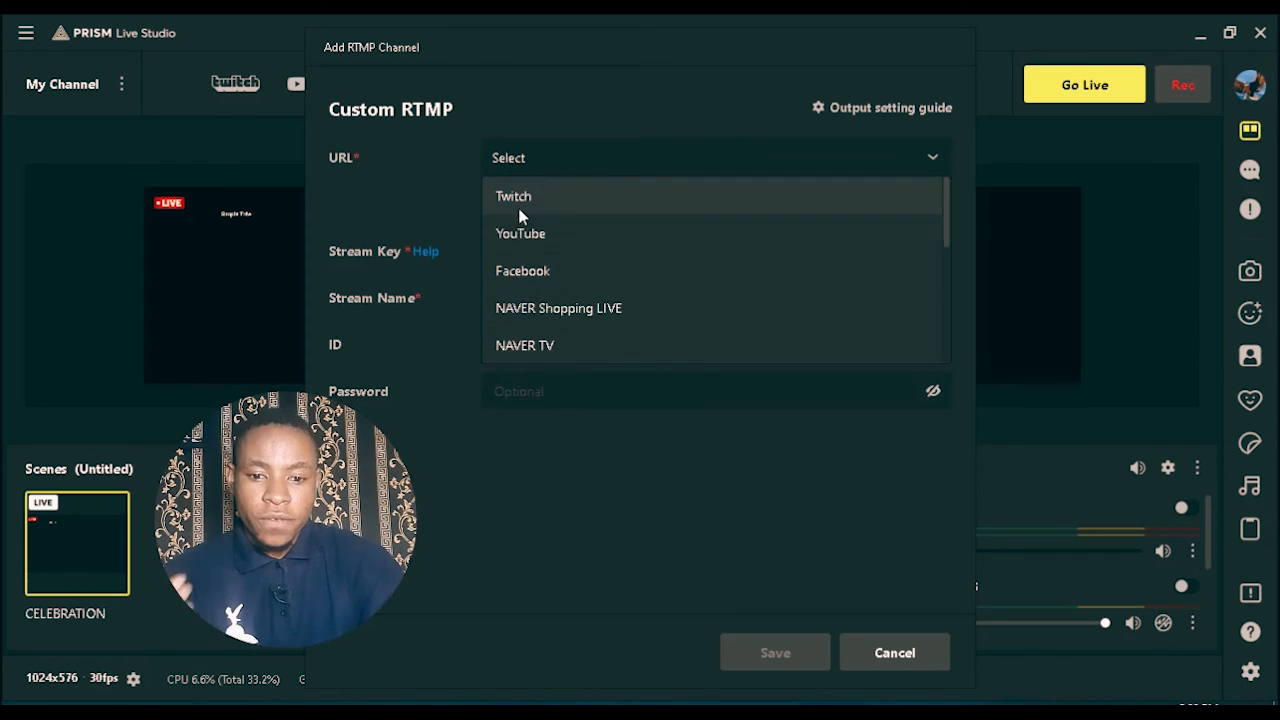
Step: Show where the stream key goes for Facebook and YouTube in the custom RTMP channel form, and cancel the form
{"action": "left_click", "coordinate": [524, 272]}
{"action": "left_click", "coordinate": [543, 250]}
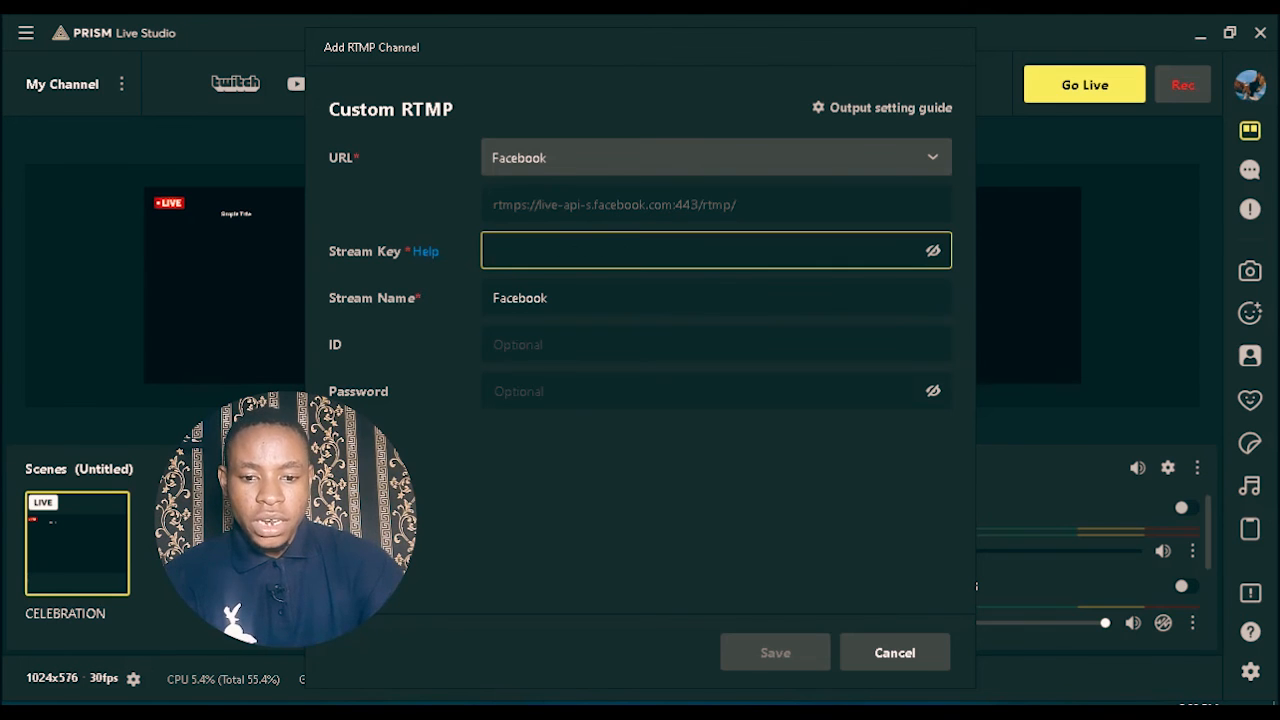
{"action": "left_click", "coordinate": [559, 166]}
{"action": "left_click", "coordinate": [548, 231]}
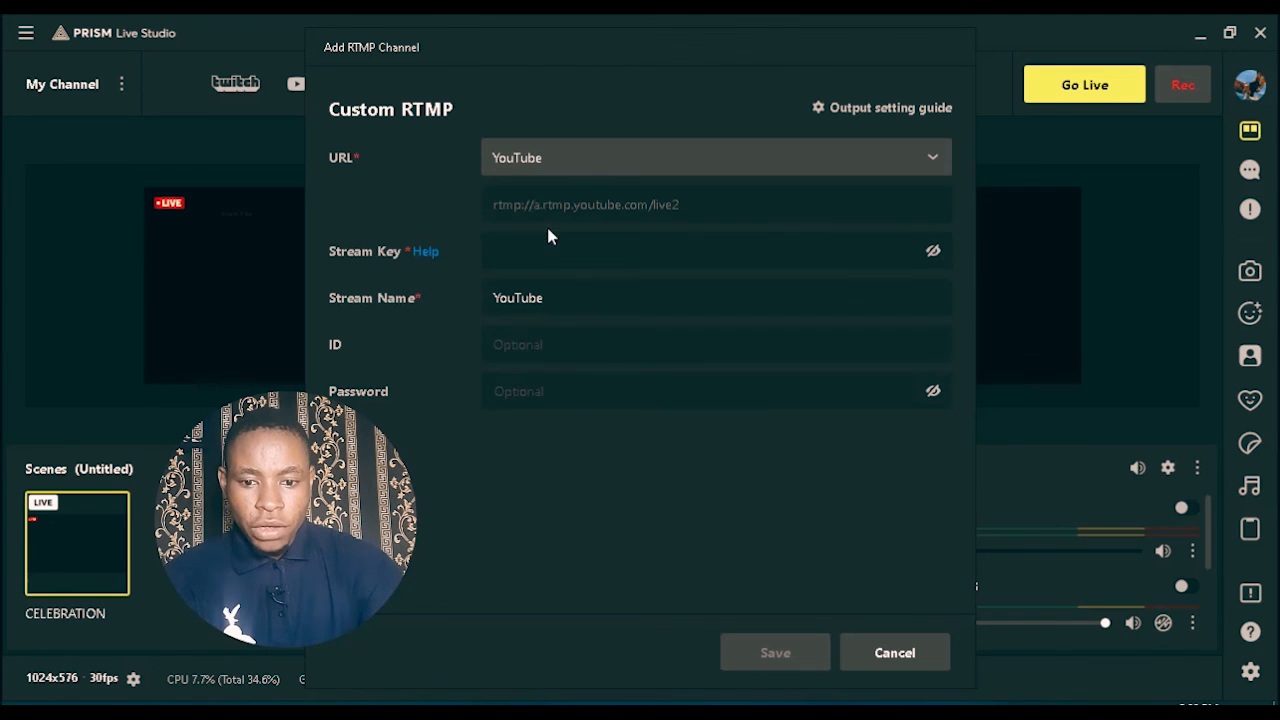
{"action": "left_click", "coordinate": [556, 251]}
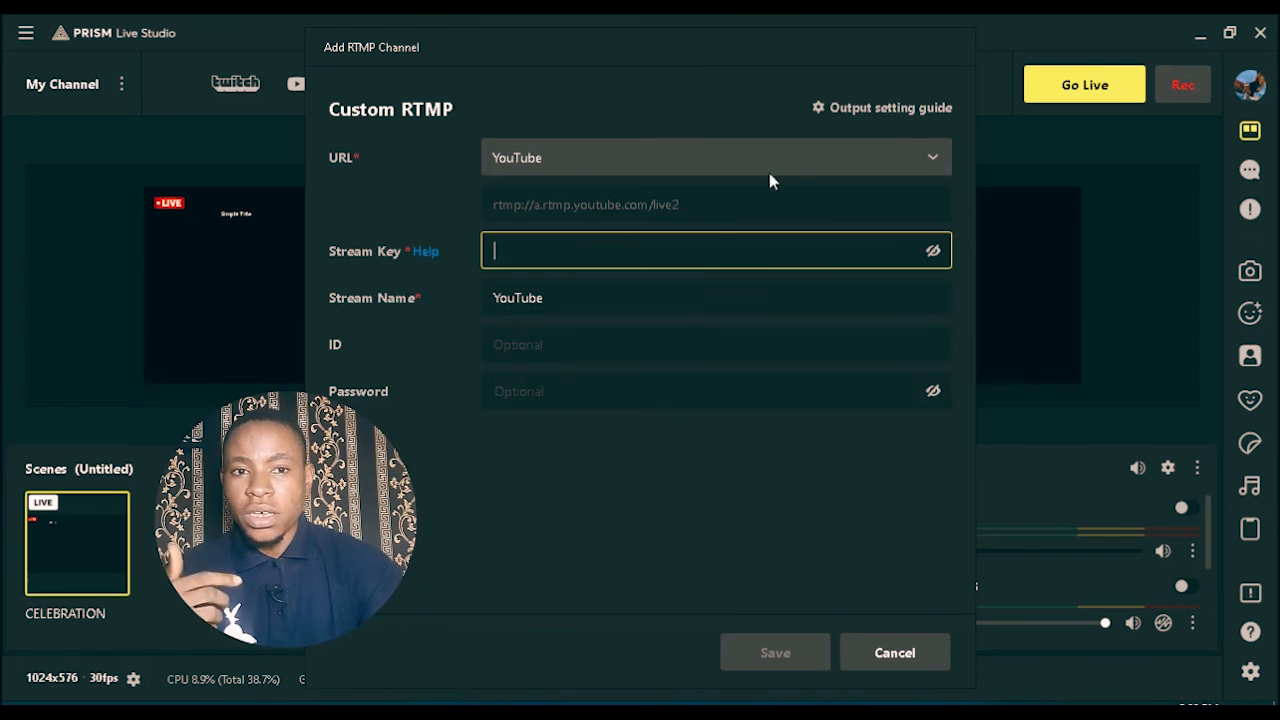
{"action": "left_click", "coordinate": [852, 652]}
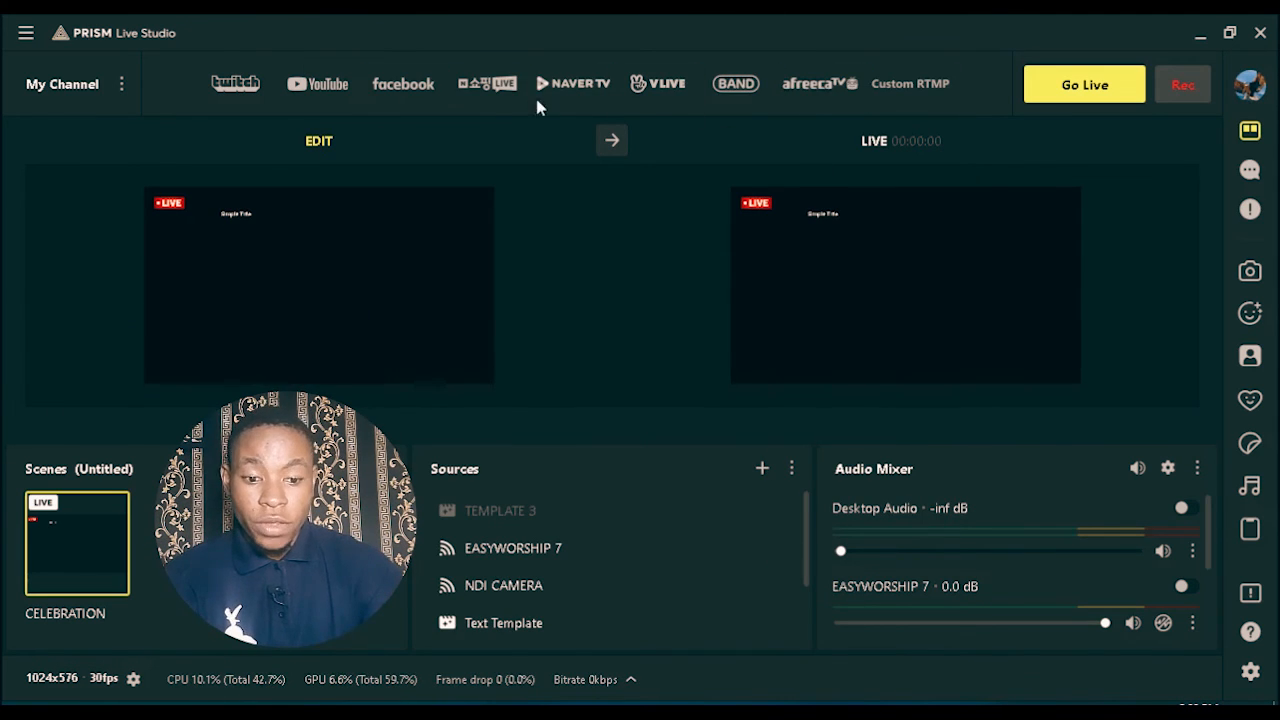
Step: Try again to connect the Facebook channel and the YouTube channel, closing the notice after each attempt
{"action": "left_click", "coordinate": [393, 89]}
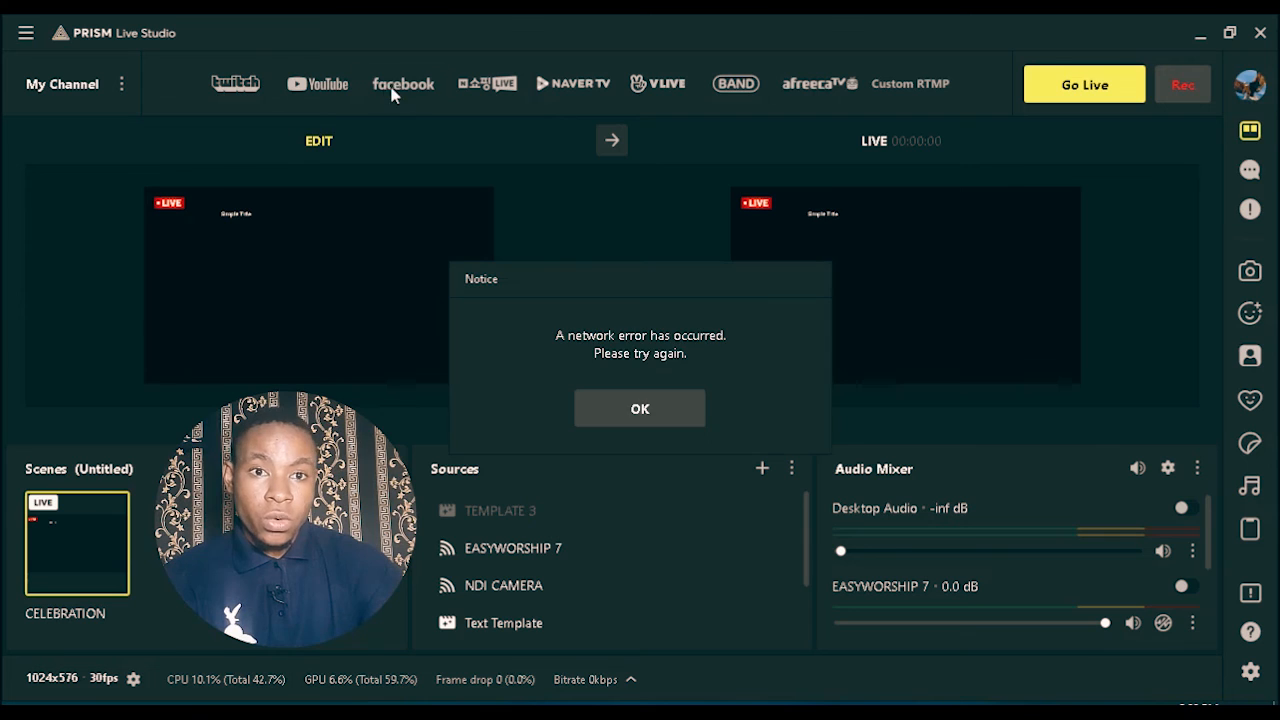
{"action": "left_click", "coordinate": [605, 408]}
{"action": "left_click", "coordinate": [320, 84]}
{"action": "left_click", "coordinate": [608, 405]}
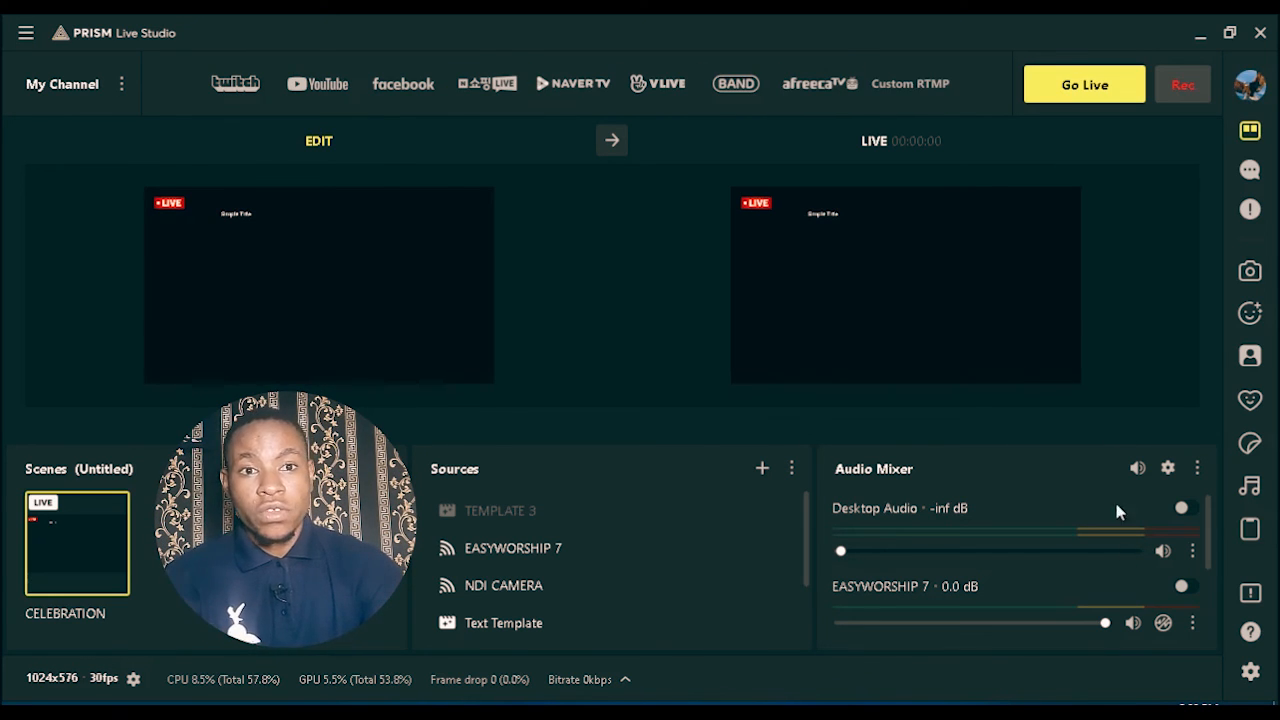
Step: Check the list of available Wi-Fi networks and close it again
{"action": "left_click", "coordinate": [1112, 711]}
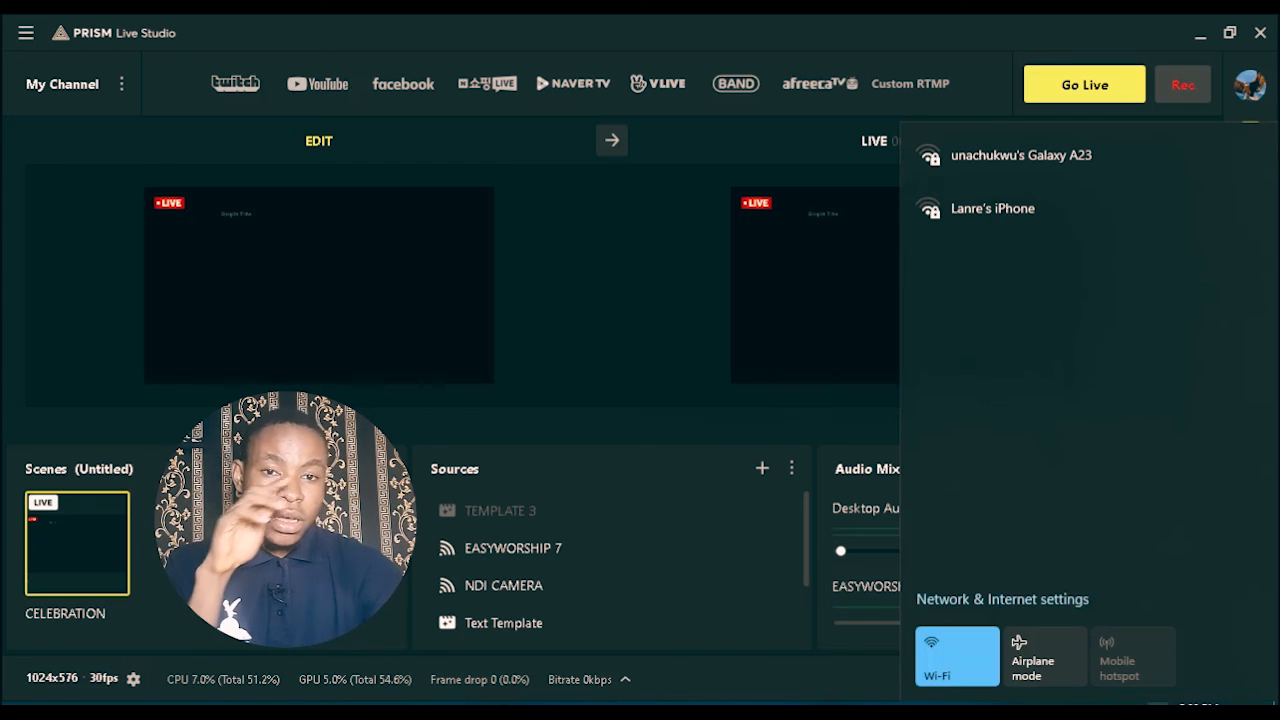
{"action": "left_click", "coordinate": [1112, 711]}
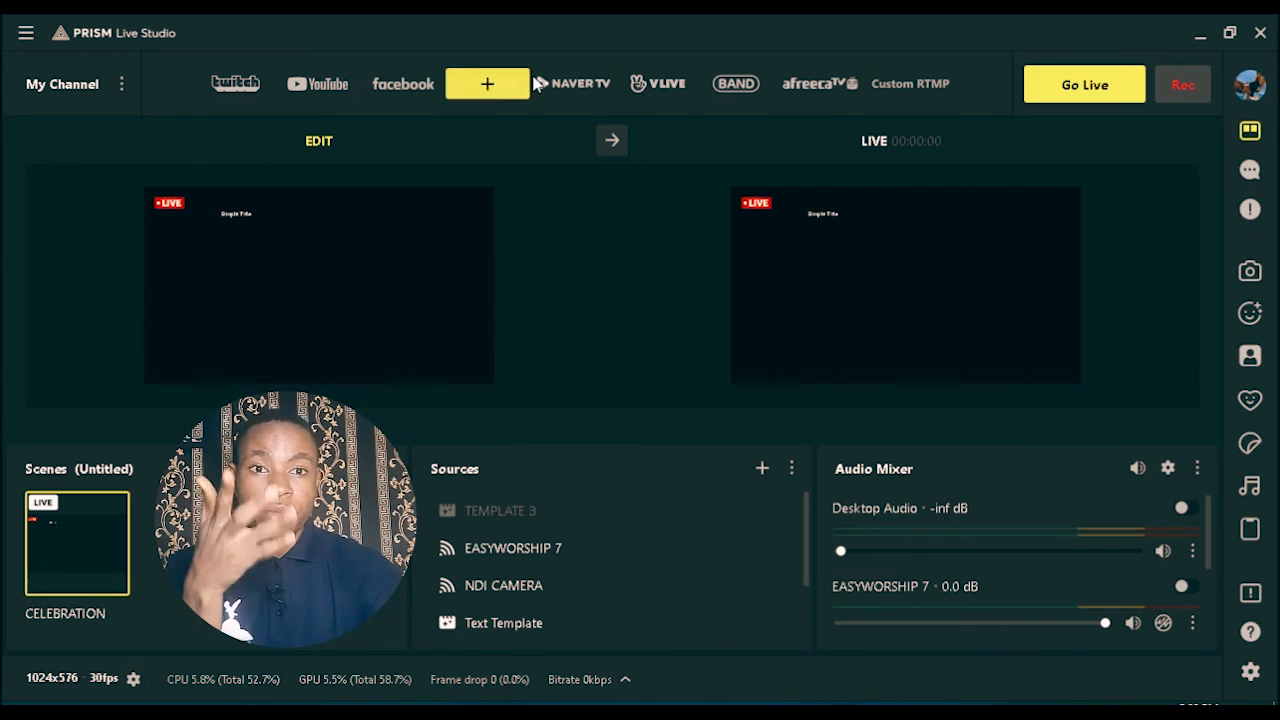
Step: Choose the Facebook and then the YouTube URL preset for a custom RTMP channel, focusing the stream key field each time, and cancel the form
{"action": "left_click", "coordinate": [914, 80]}
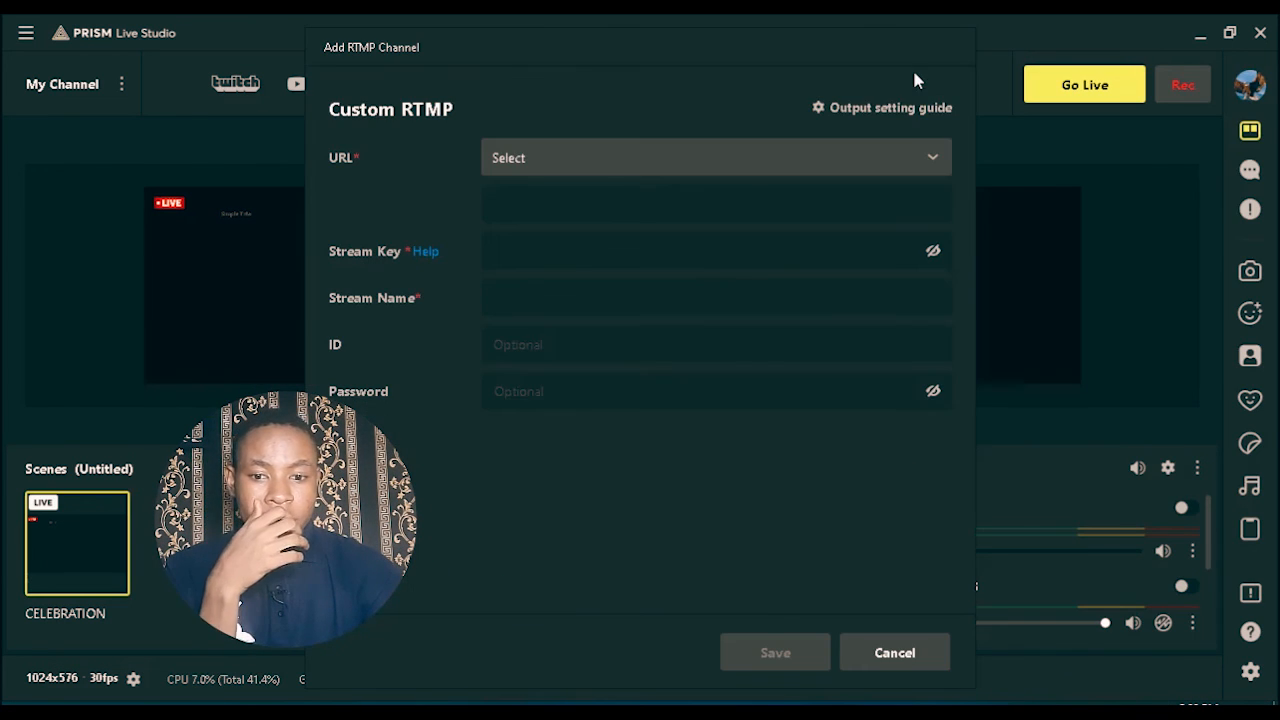
{"action": "left_click", "coordinate": [600, 158]}
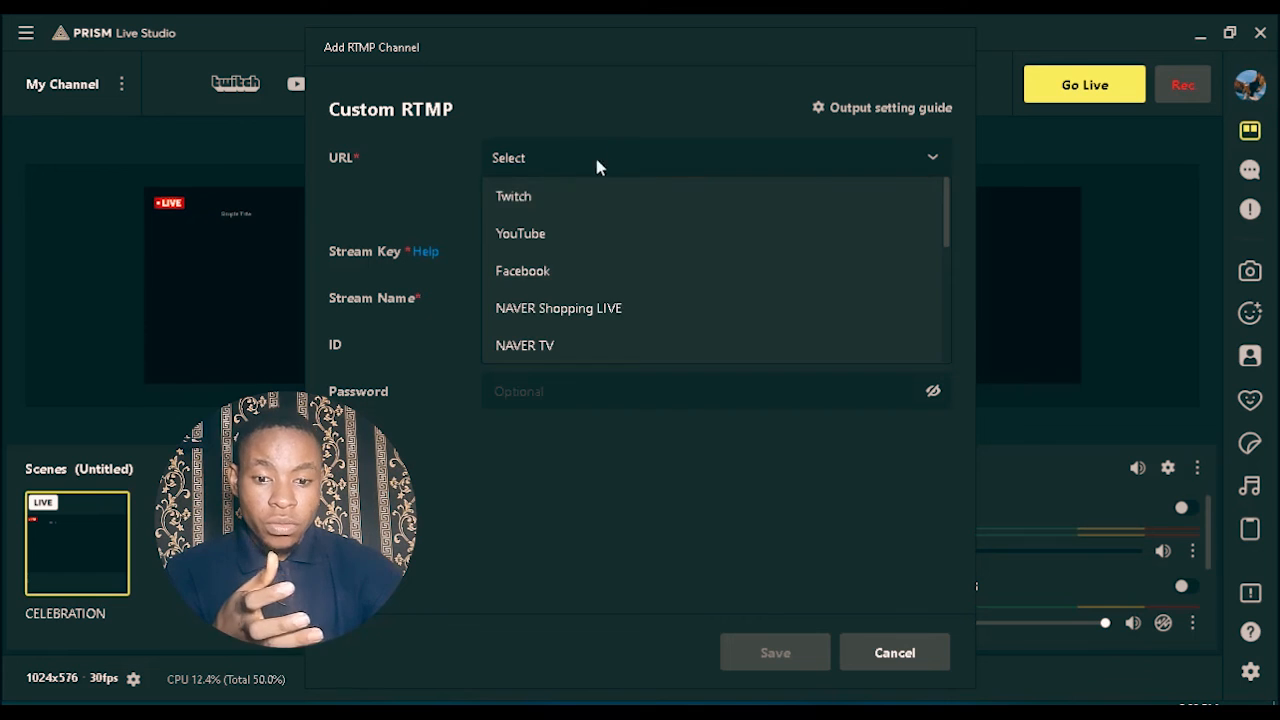
{"action": "left_click", "coordinate": [523, 272]}
{"action": "left_click", "coordinate": [541, 251]}
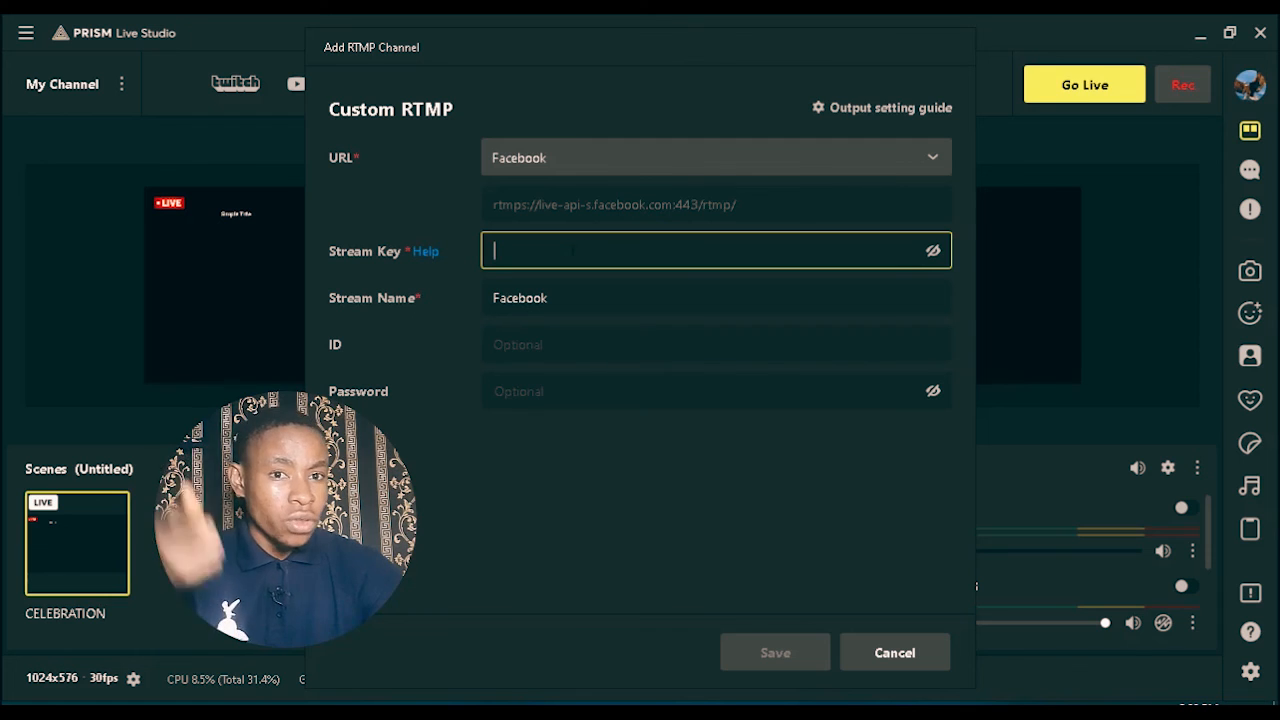
{"action": "left_click", "coordinate": [560, 166]}
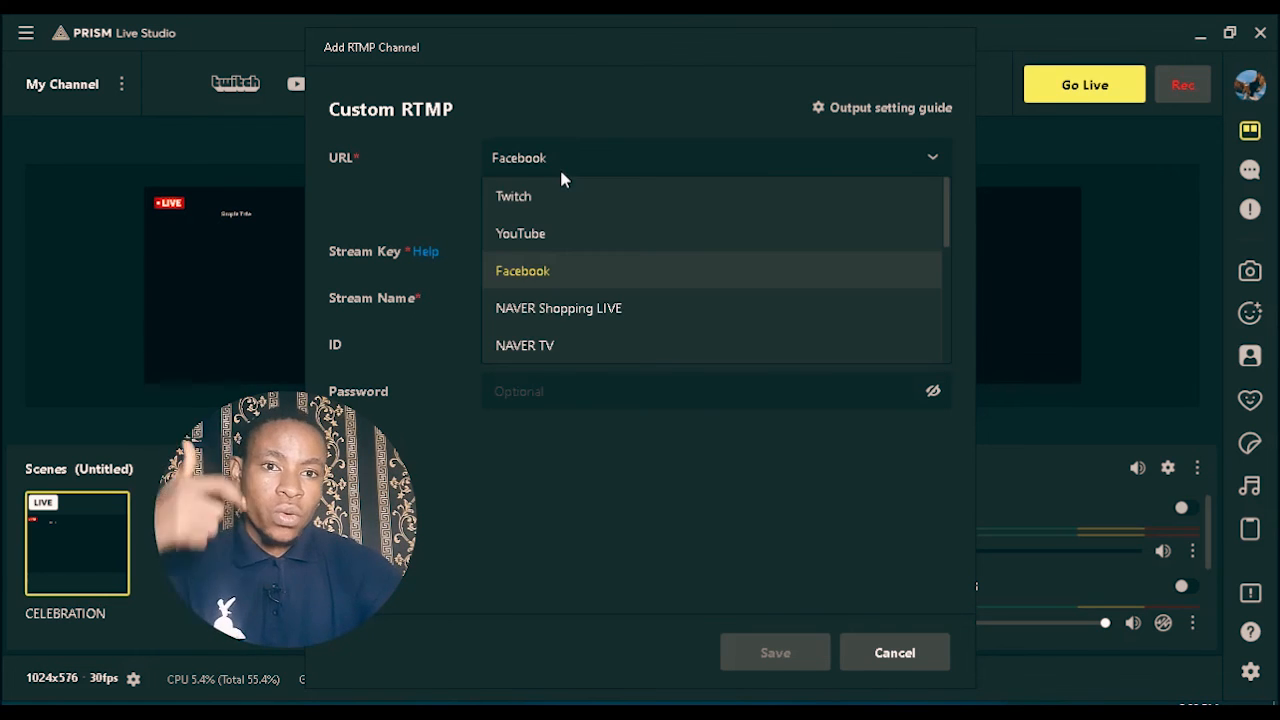
{"action": "left_click", "coordinate": [548, 233]}
{"action": "left_click", "coordinate": [560, 250]}
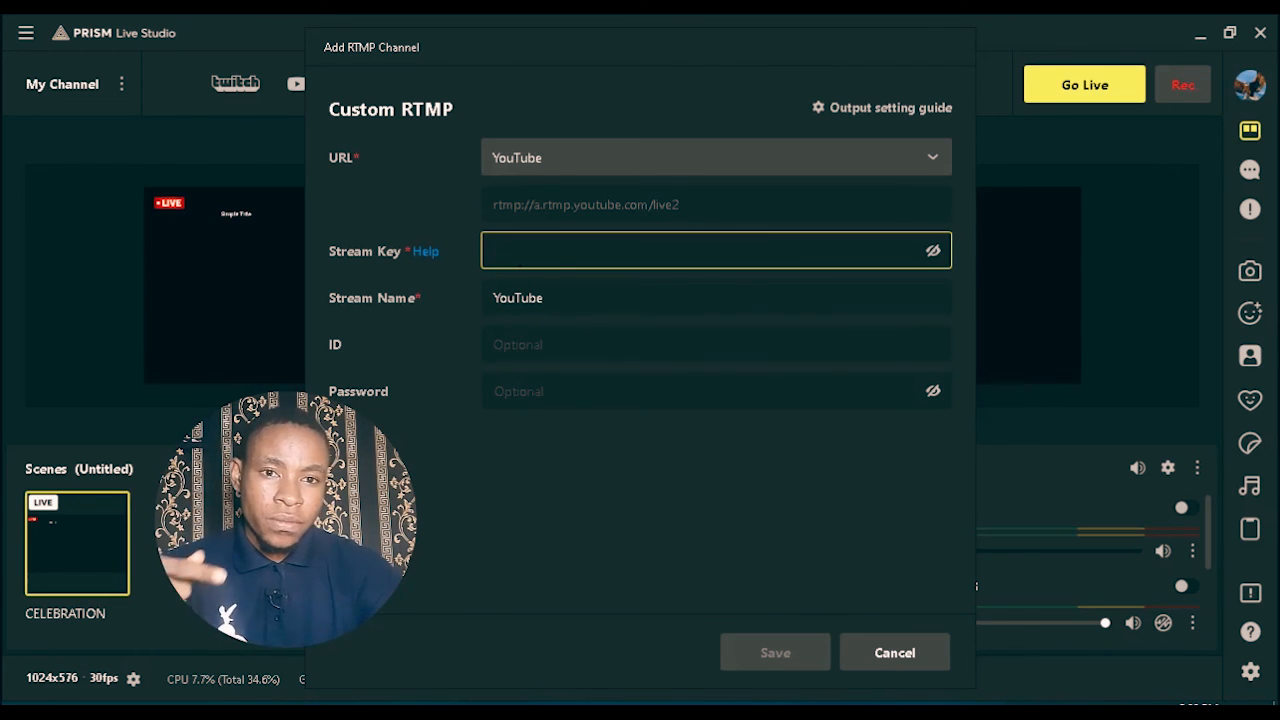
{"action": "left_click", "coordinate": [882, 652]}
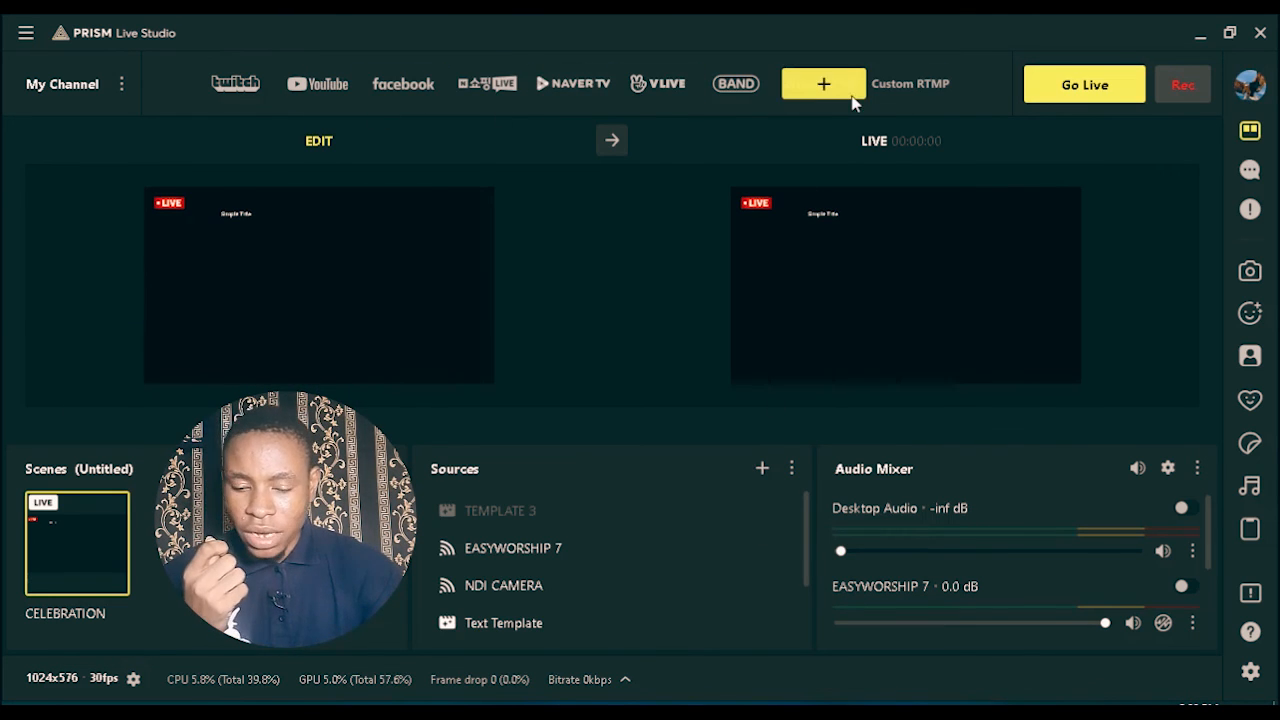
Step: Try connecting the Facebook channel once more, dismiss its notice, and try connecting the YouTube channel
{"action": "left_click", "coordinate": [391, 88]}
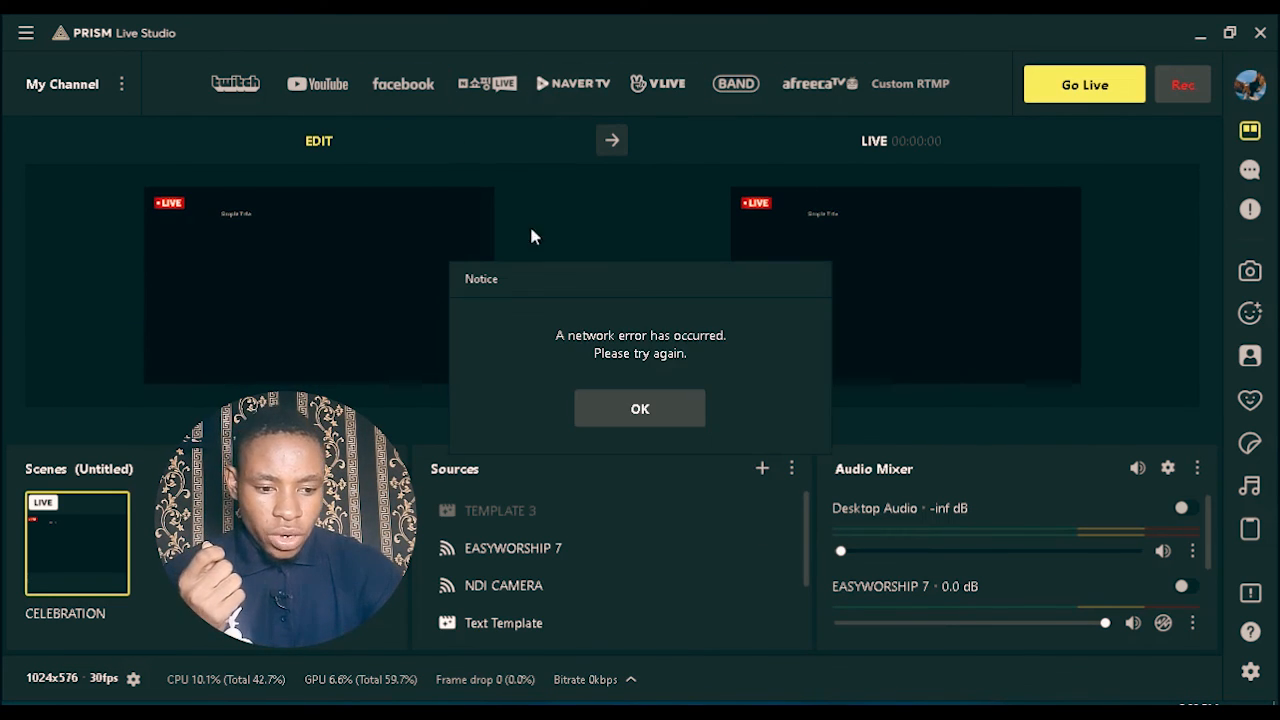
{"action": "left_click", "coordinate": [591, 403]}
{"action": "left_click", "coordinate": [308, 88]}
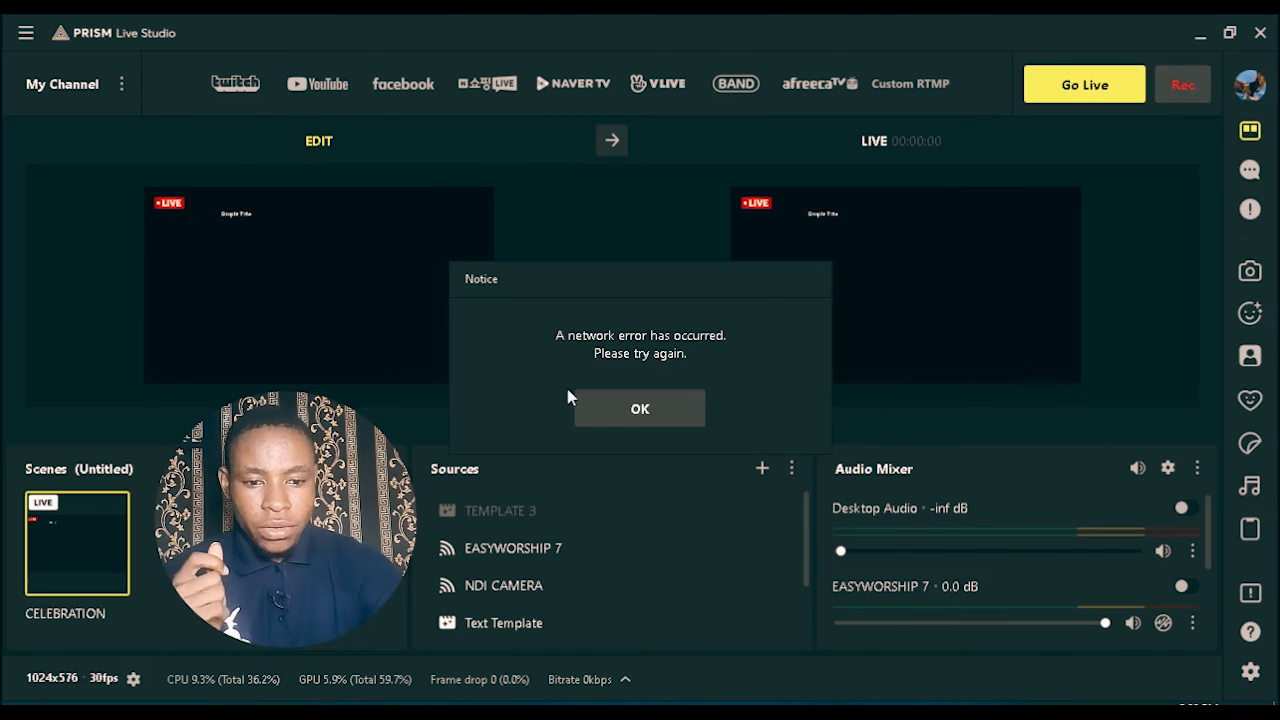